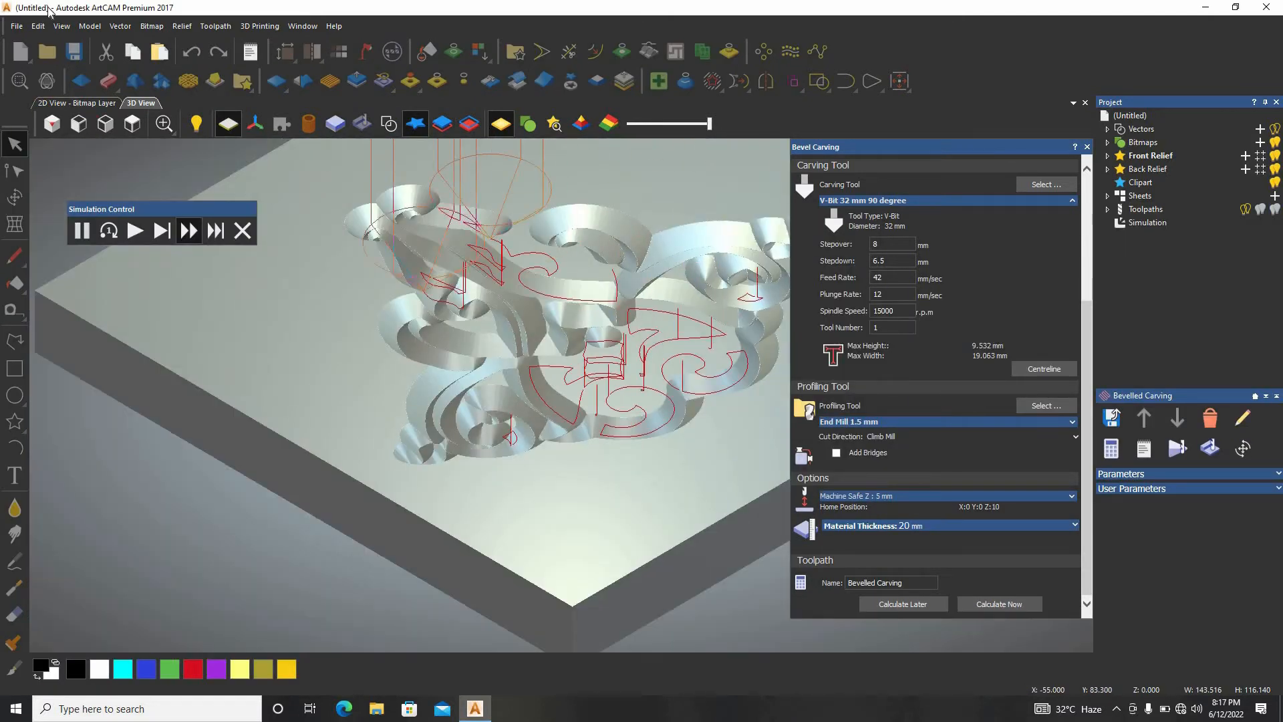
pyautogui.scroll(6, 345, 373)
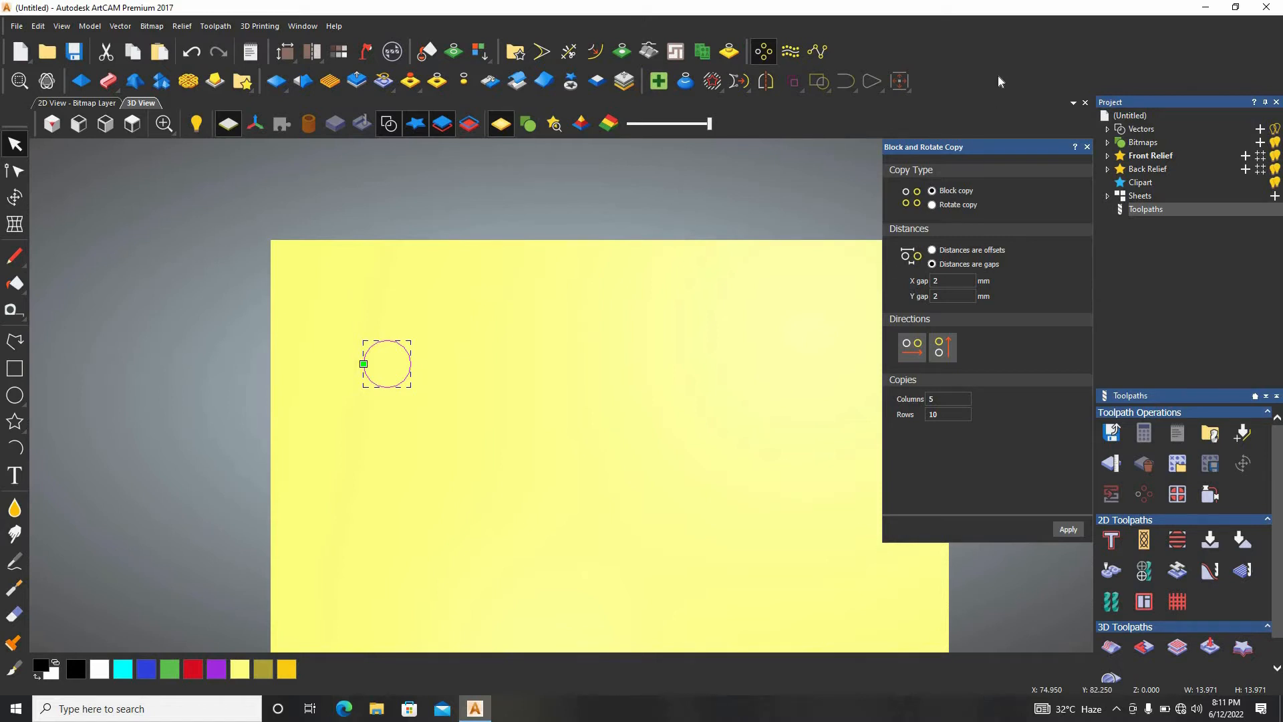
# Block-copy the circle downwards into 5 columns and 10 rows with 2 mm gaps in X and Y.
pyautogui.click(944, 350)
pyautogui.click(1068, 529)
pyautogui.scroll(-3, 510, 550)
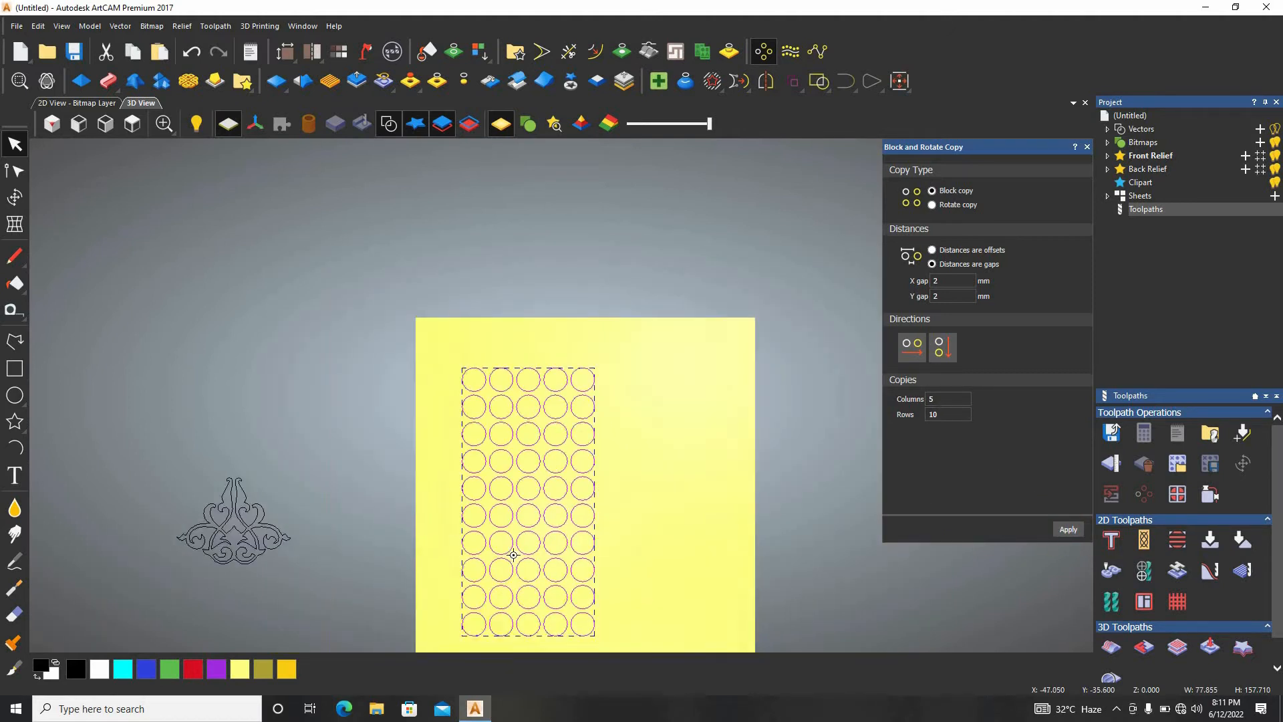
pyautogui.scroll(1, 540, 539)
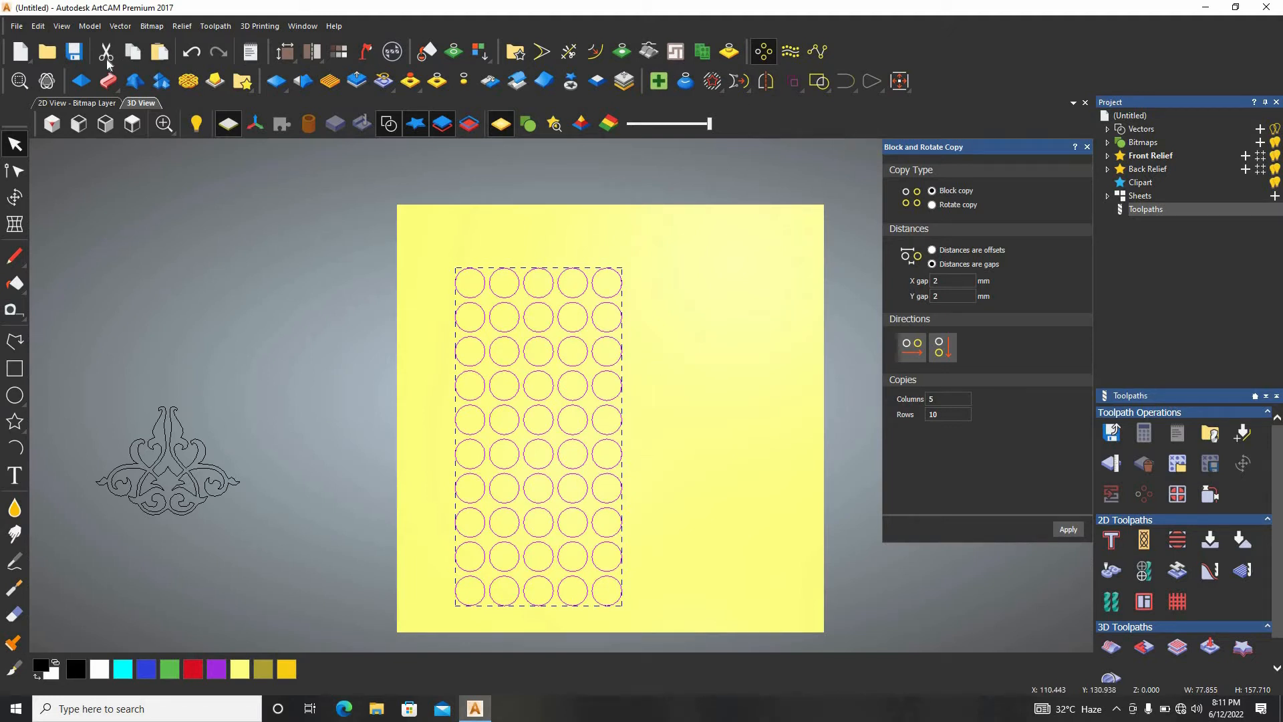
pyautogui.click(1087, 147)
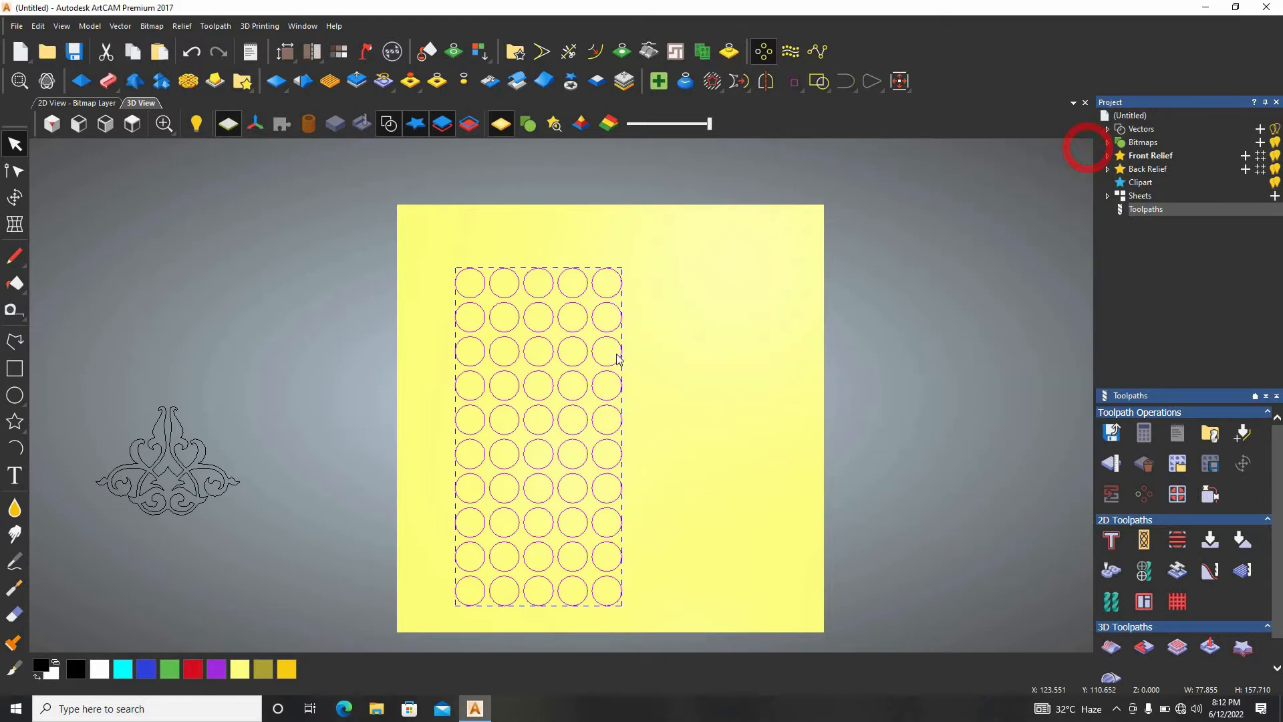
pyautogui.click(734, 346)
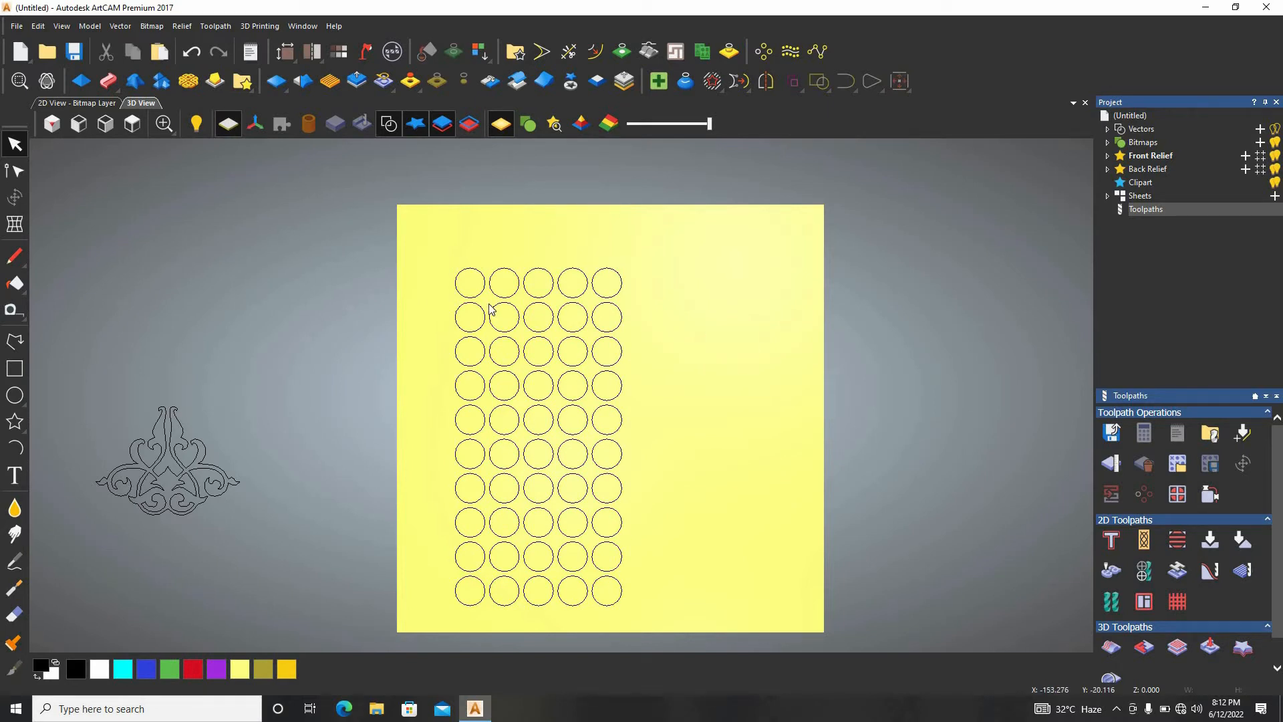
# Start a Drilling toolpath for all circles in the array and set its finish depth to 10.
pyautogui.moveTo(737, 216); pyautogui.dragTo(399, 652)
pyautogui.click(892, 366)
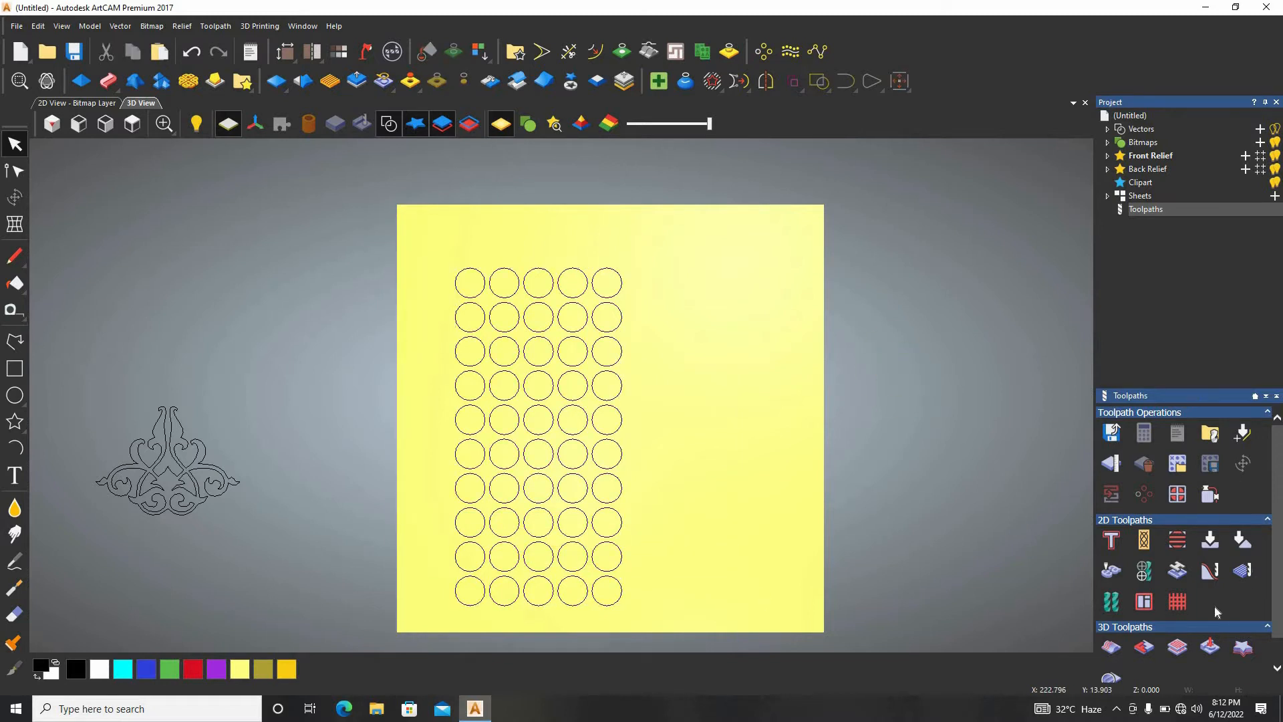
pyautogui.click(1154, 576)
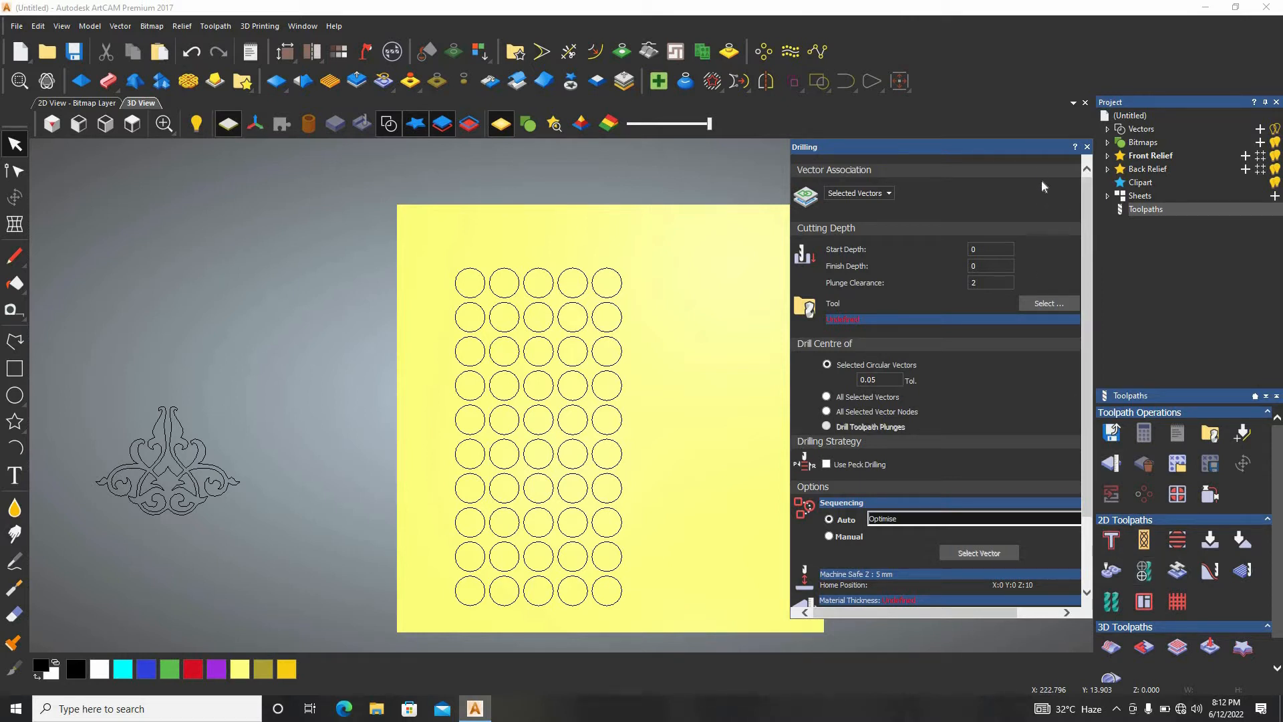
pyautogui.click(989, 266)
pyautogui.moveTo(703, 235); pyautogui.dragTo(416, 647)
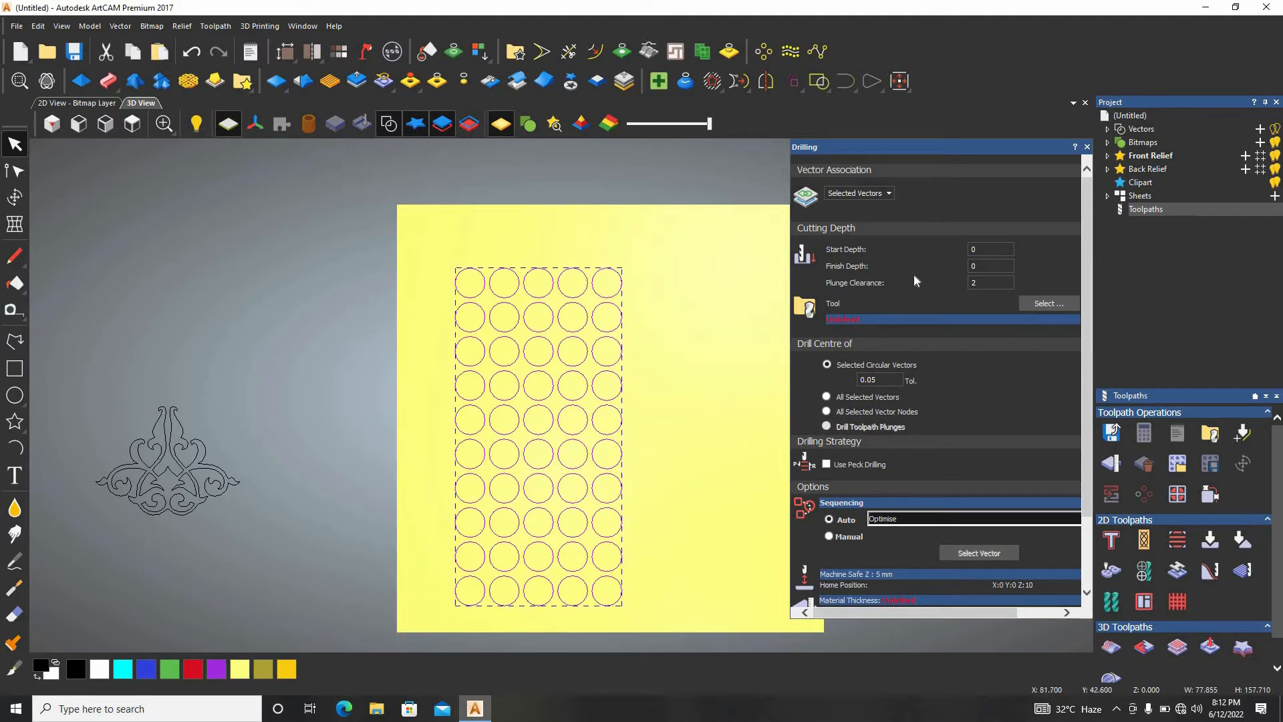
pyautogui.click(989, 266)
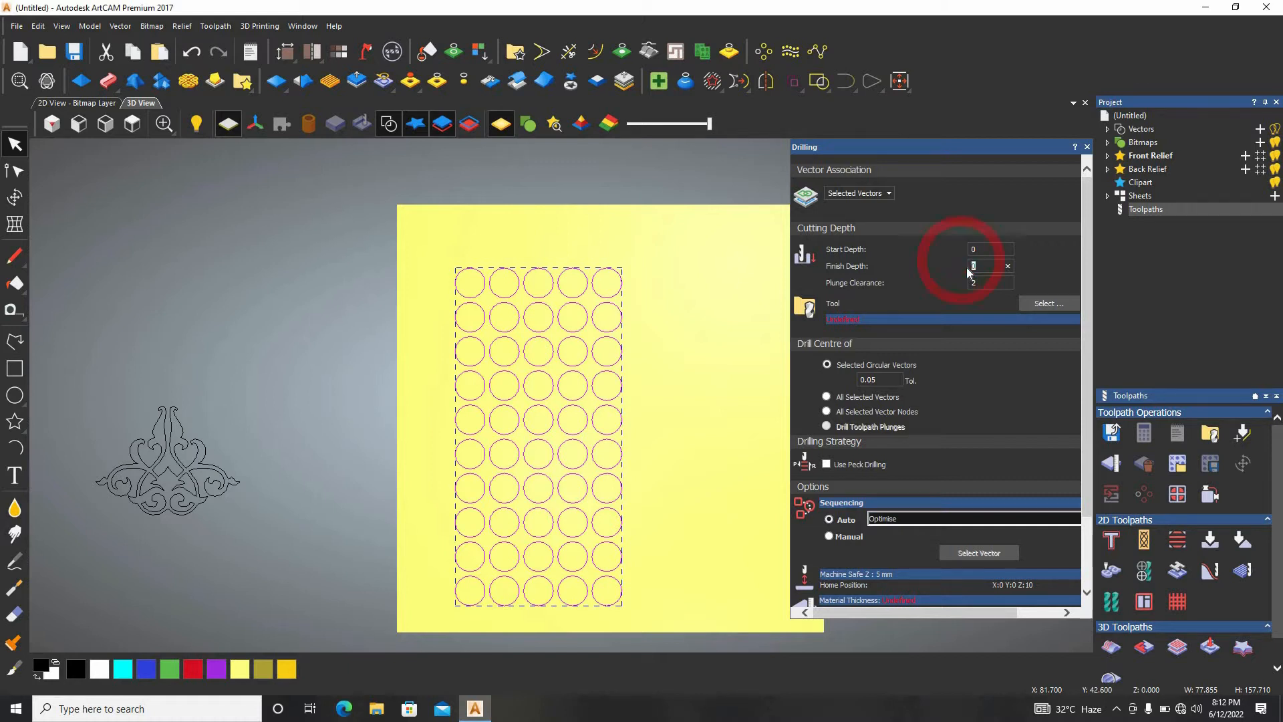
pyautogui.write('10')
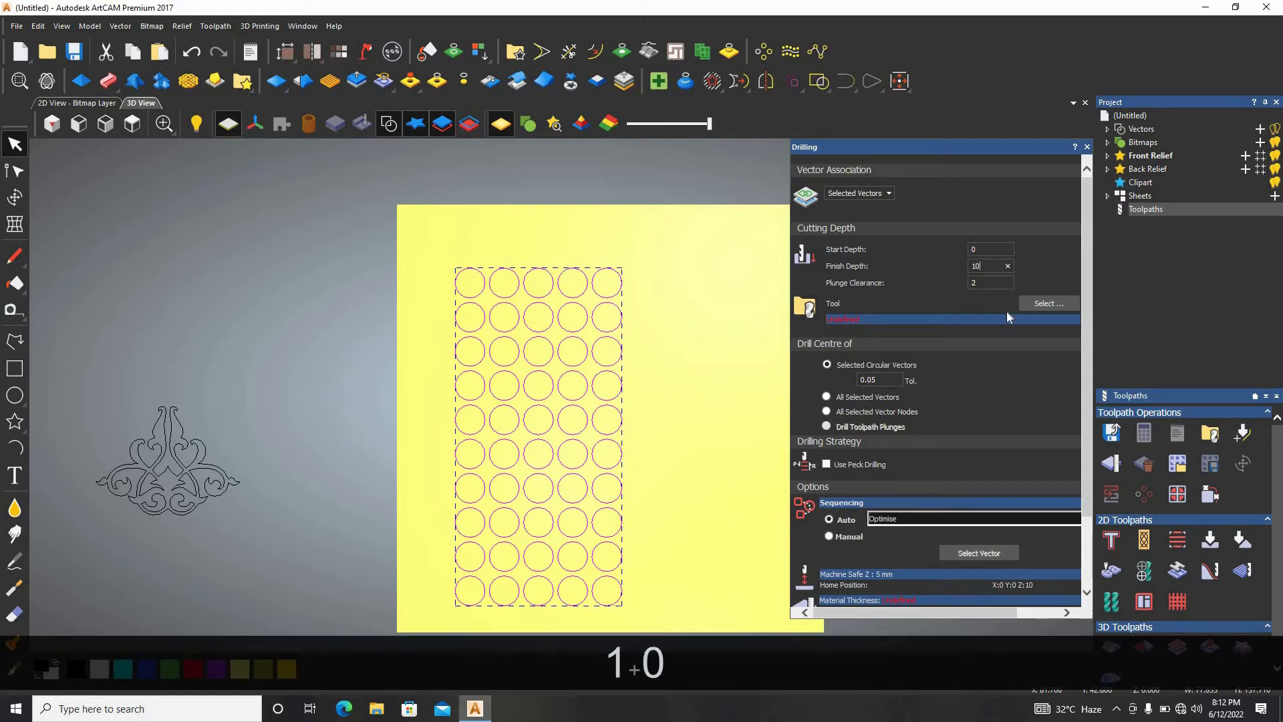
# Choose the End Mill 6 mm from the Steel roughing and 2D finishing group as the drilling tool.
pyautogui.click(1046, 303)
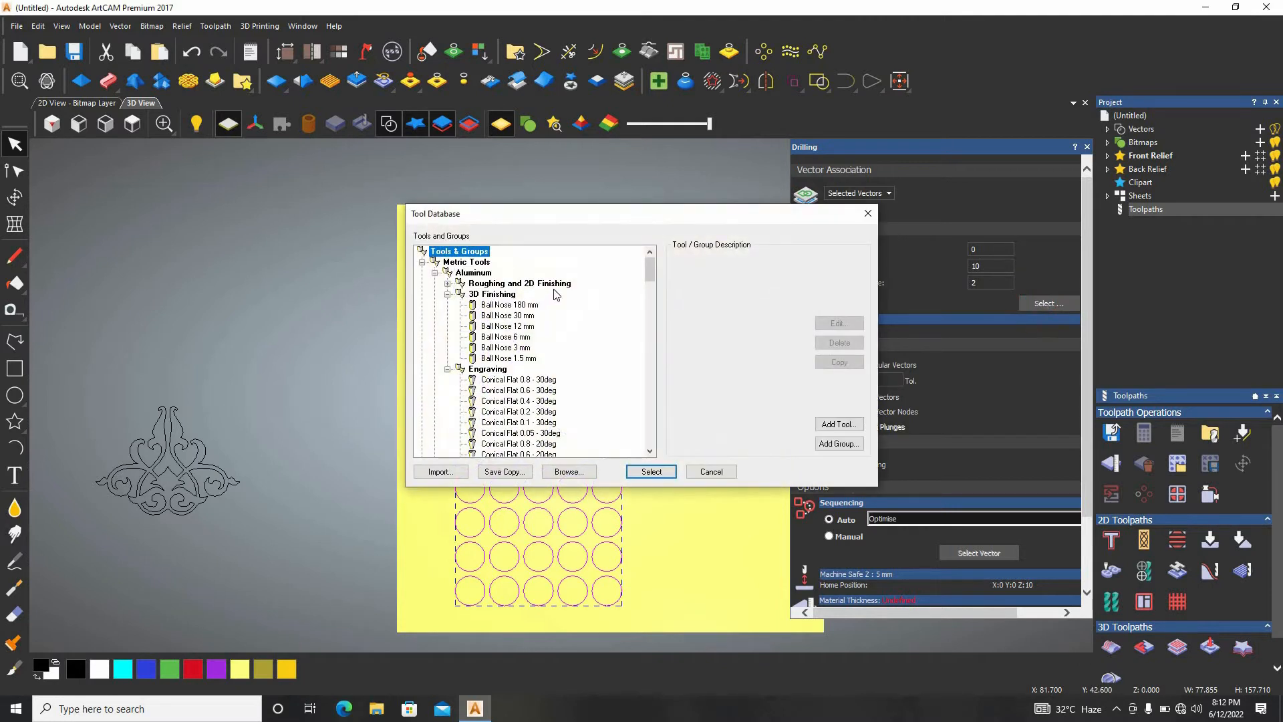
pyautogui.scroll(-5, 551, 395)
pyautogui.scroll(-1, 551, 395)
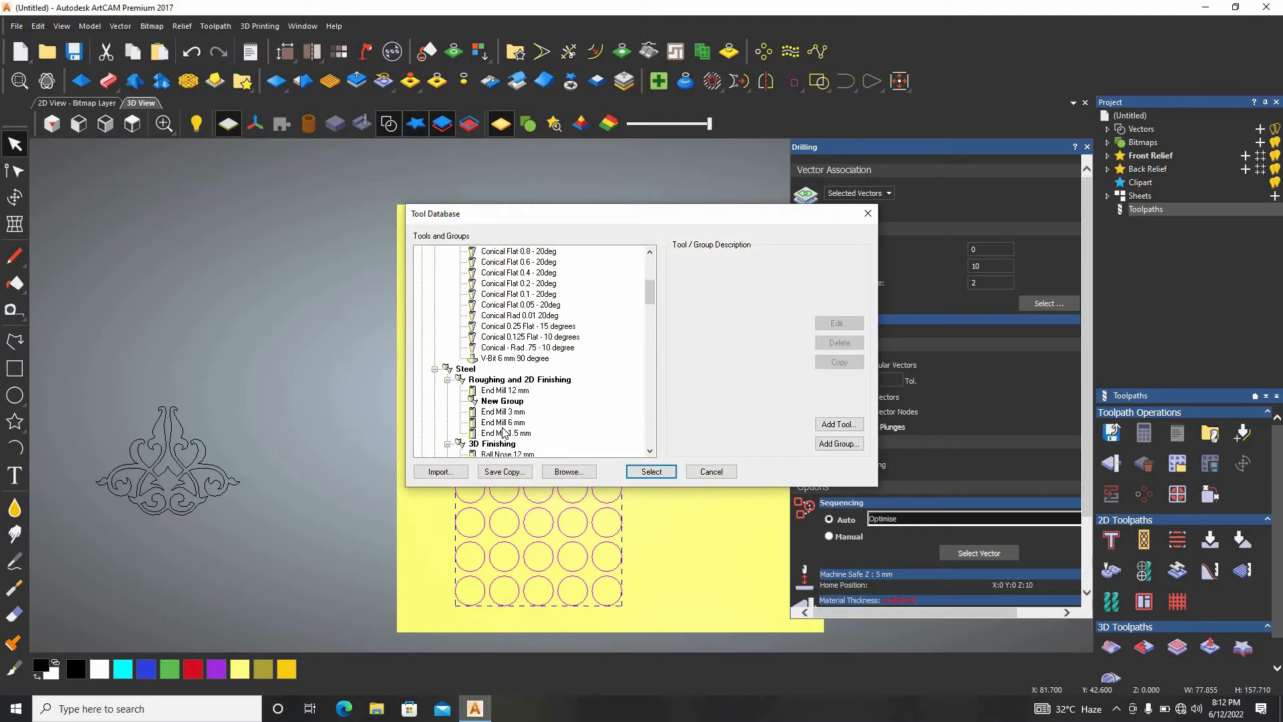
pyautogui.doubleClick(506, 423)
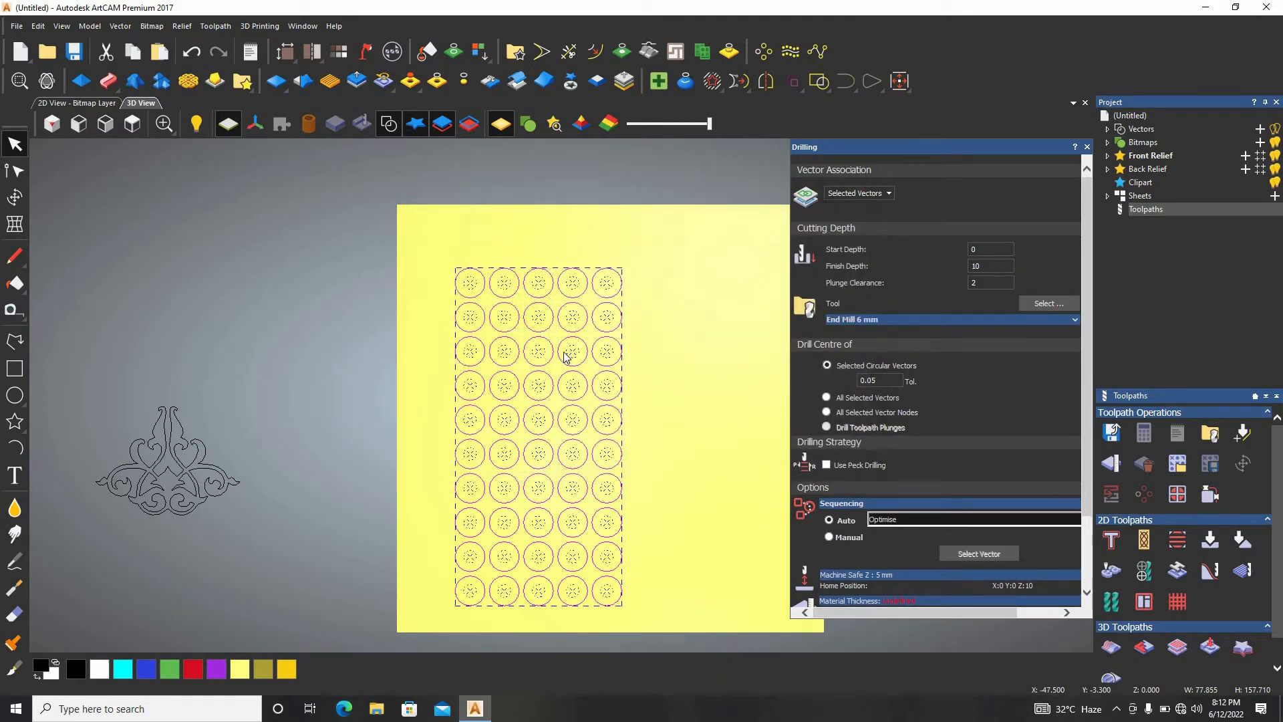
# Set drilling to the centres of all selected vectors and calculate the toolpath.
pyautogui.scroll(1, 506, 382)
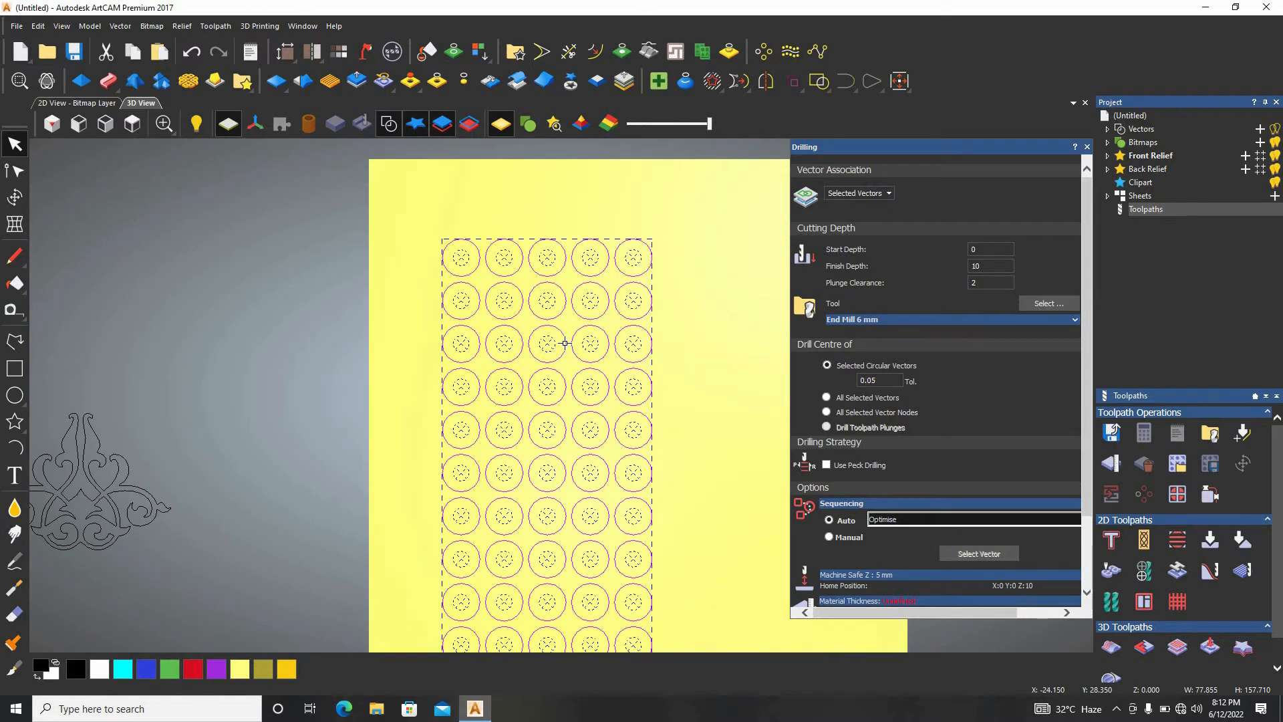
pyautogui.scroll(3, 535, 348)
pyautogui.scroll(2, 528, 369)
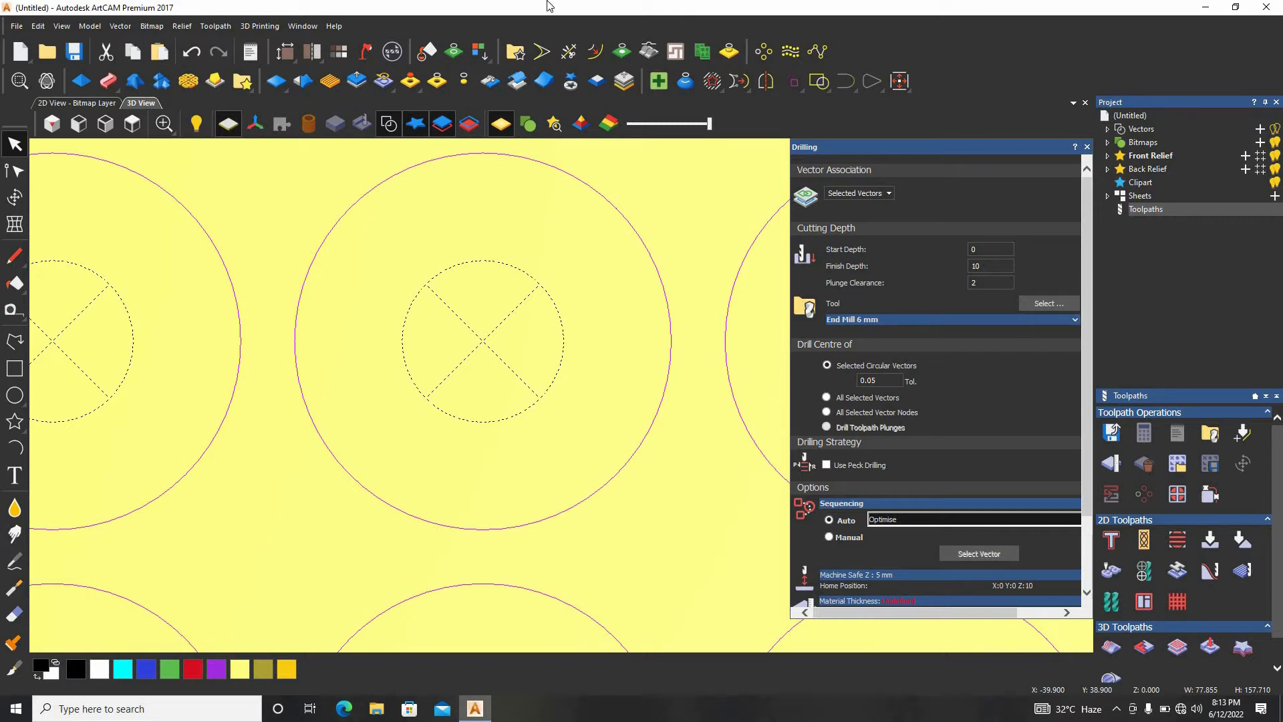
pyautogui.scroll(-1, 481, 305)
pyautogui.scroll(-3, 1060, 476)
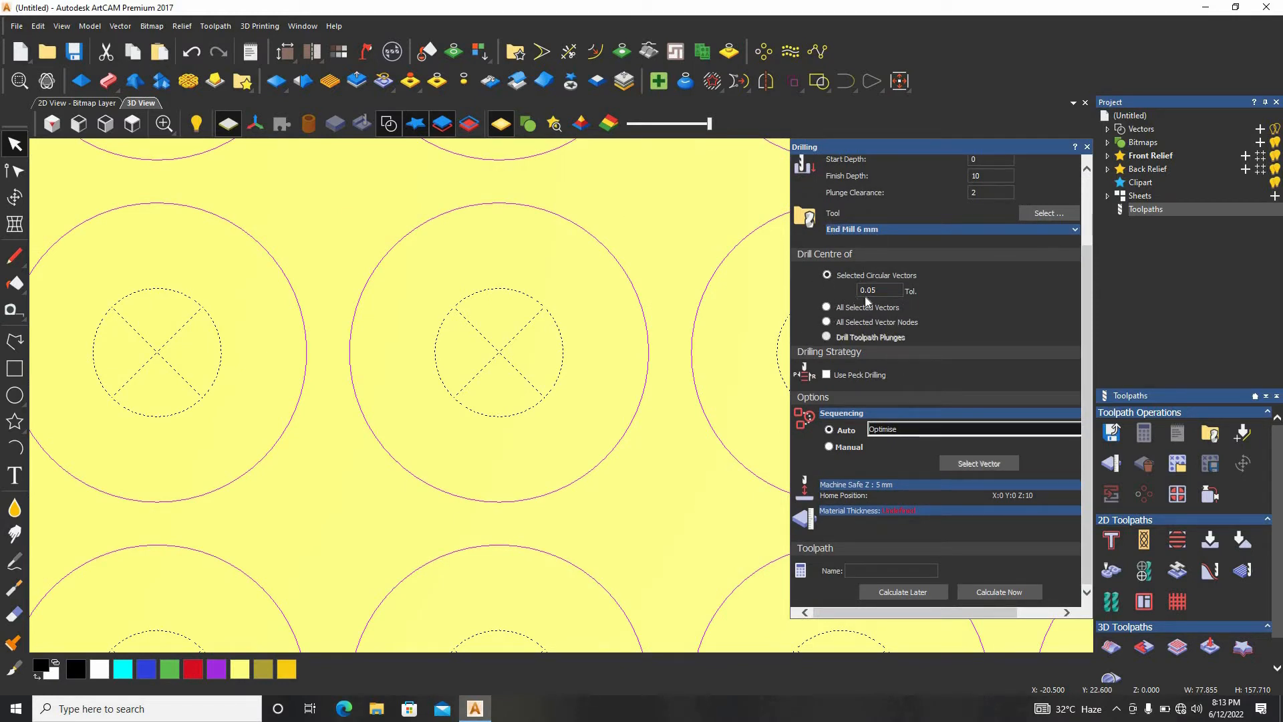
pyautogui.click(831, 307)
pyautogui.click(1024, 512)
pyautogui.click(1004, 594)
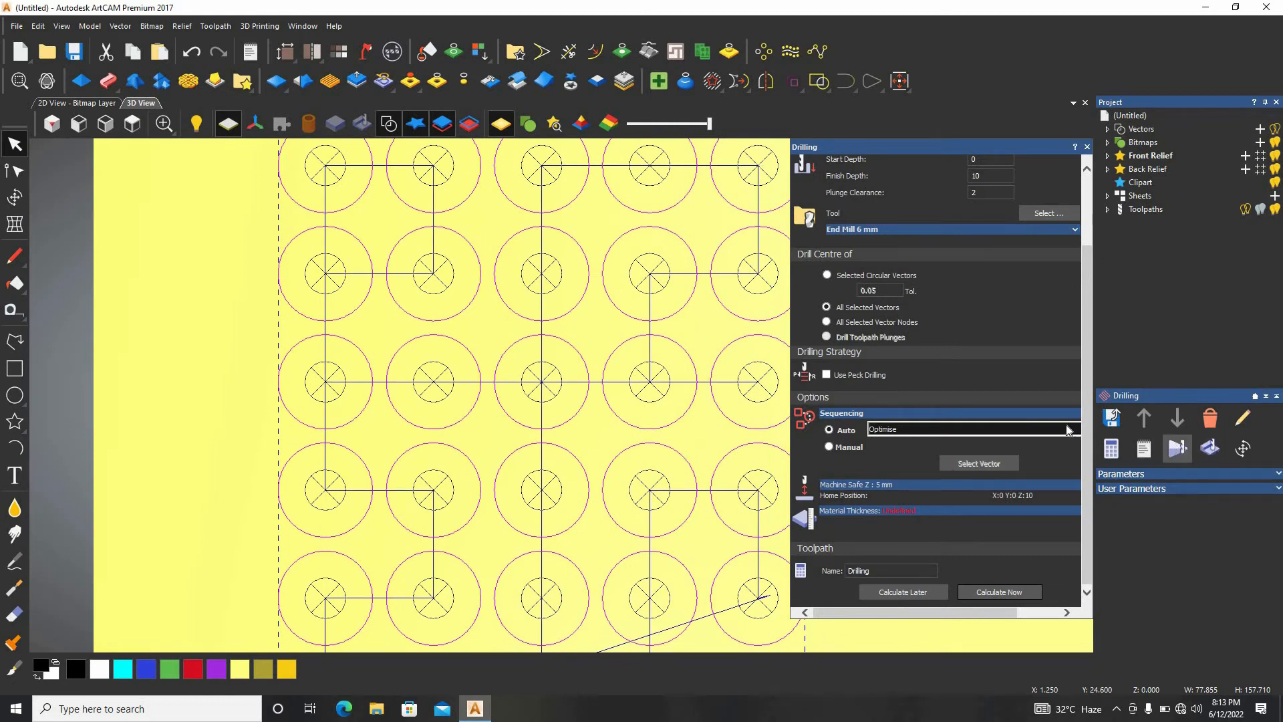
# Simulate the drilling toolpath and examine the drilled holes up close in isometric and top views.
pyautogui.click(1177, 448)
pyautogui.click(595, 473)
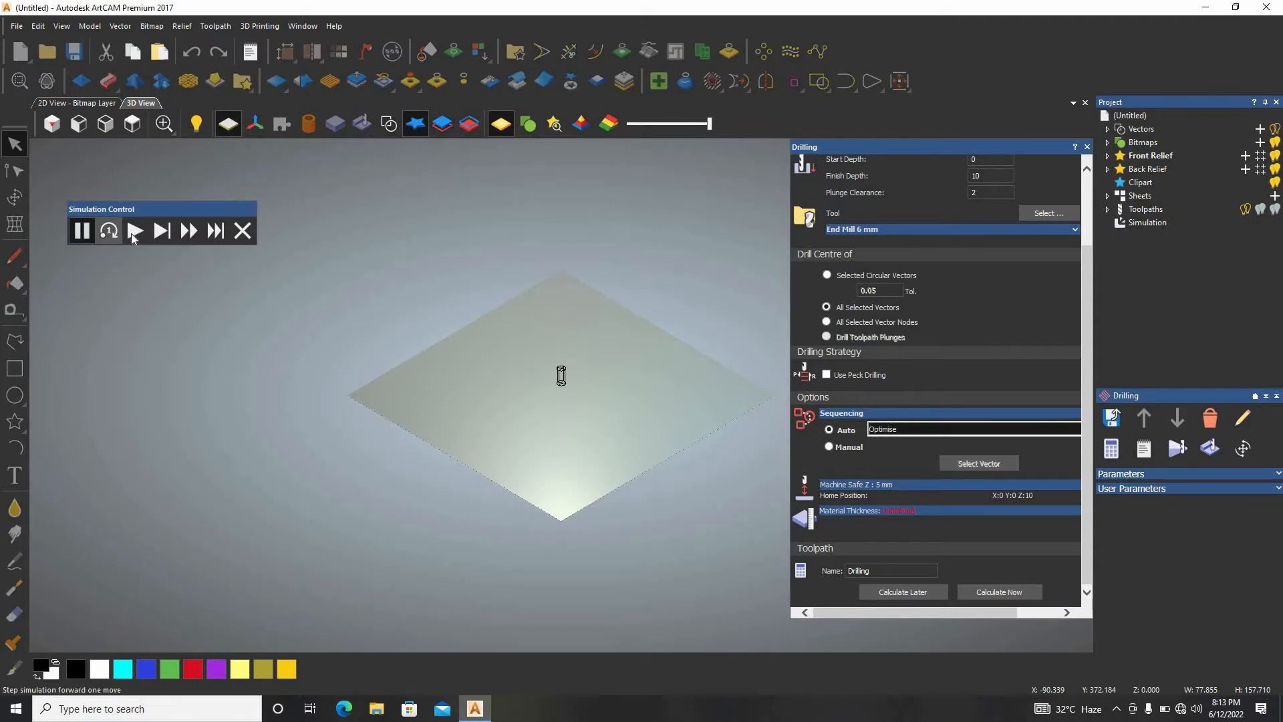
pyautogui.click(51, 123)
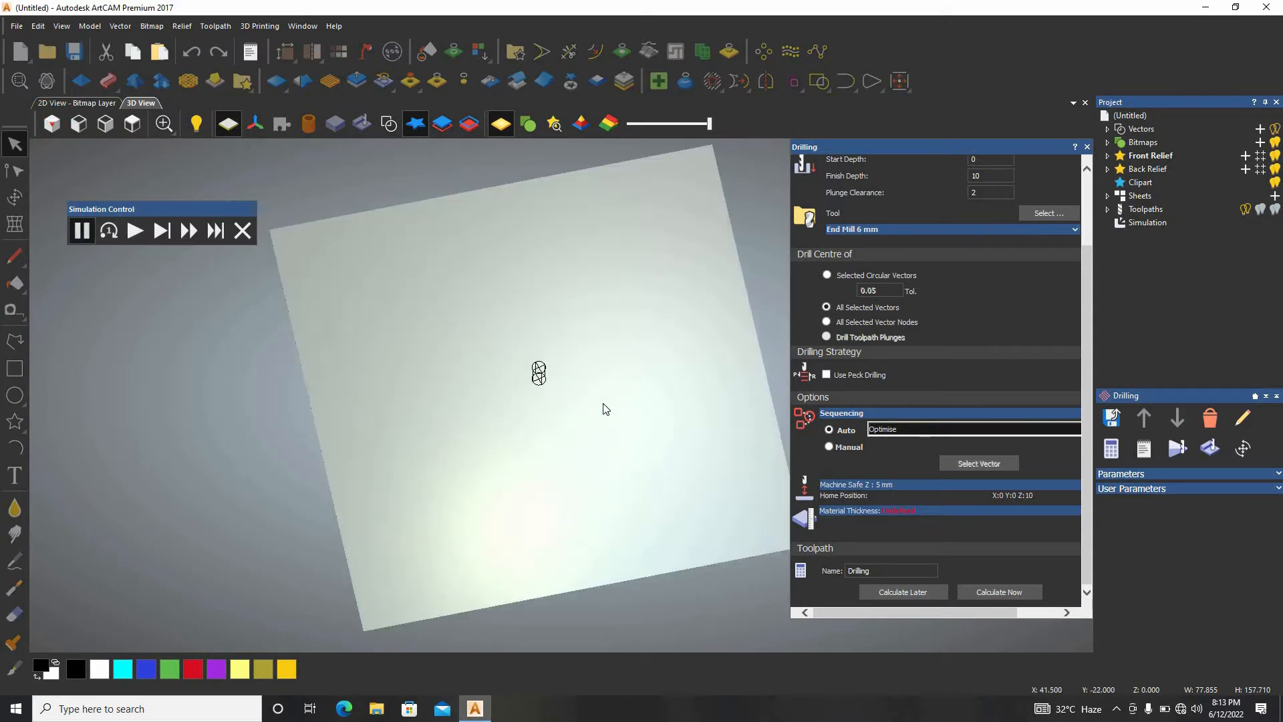
pyautogui.click(134, 230)
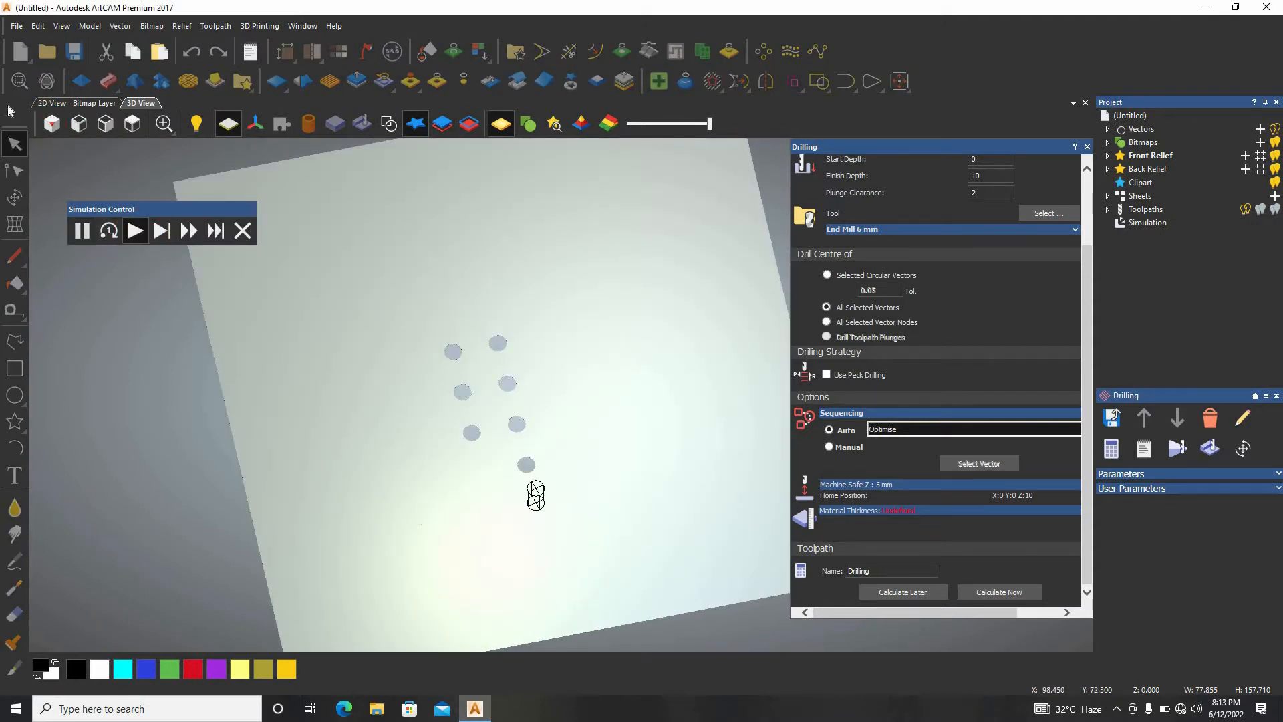
pyautogui.click(52, 124)
pyautogui.scroll(5, 607, 430)
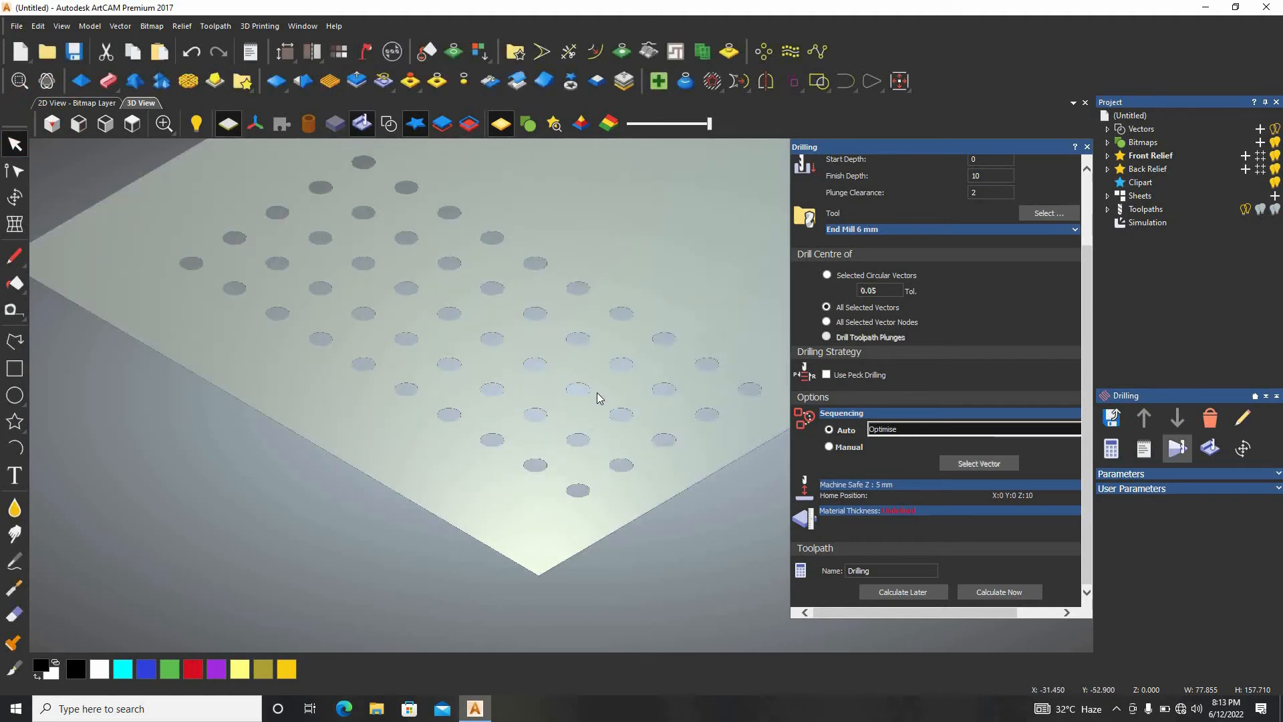
pyautogui.scroll(5, 544, 375)
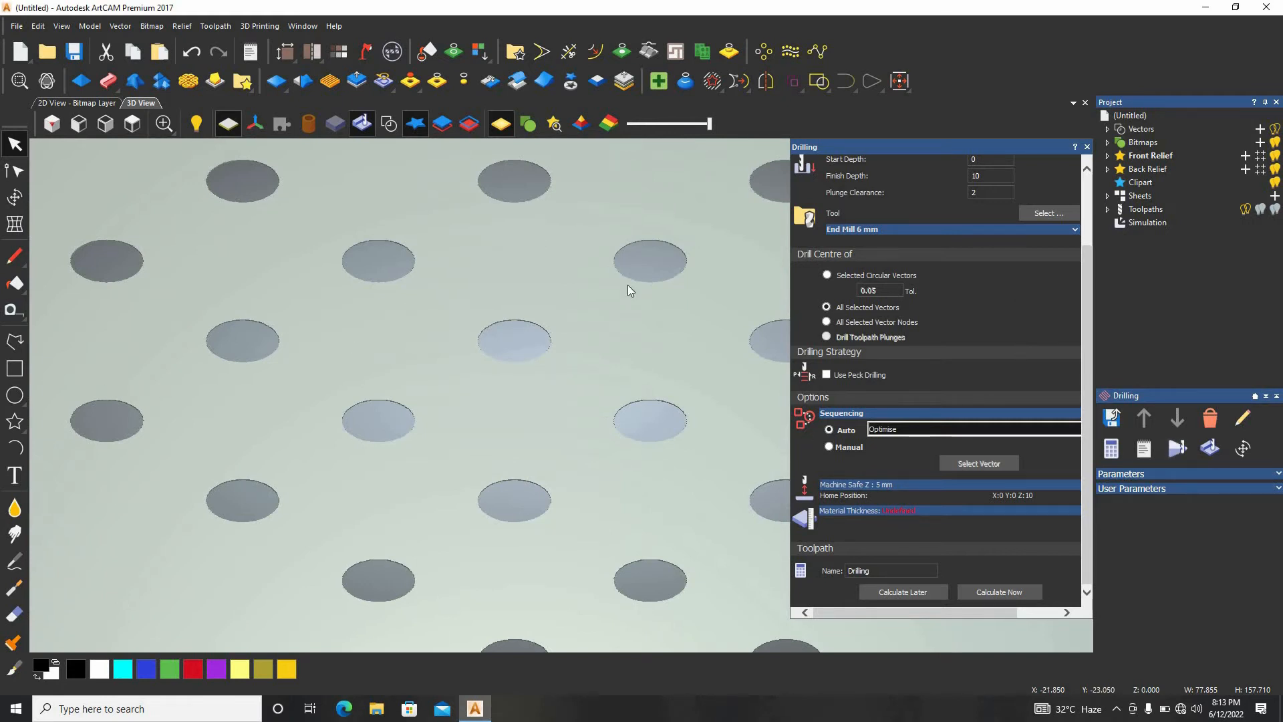
pyautogui.scroll(1, 643, 295)
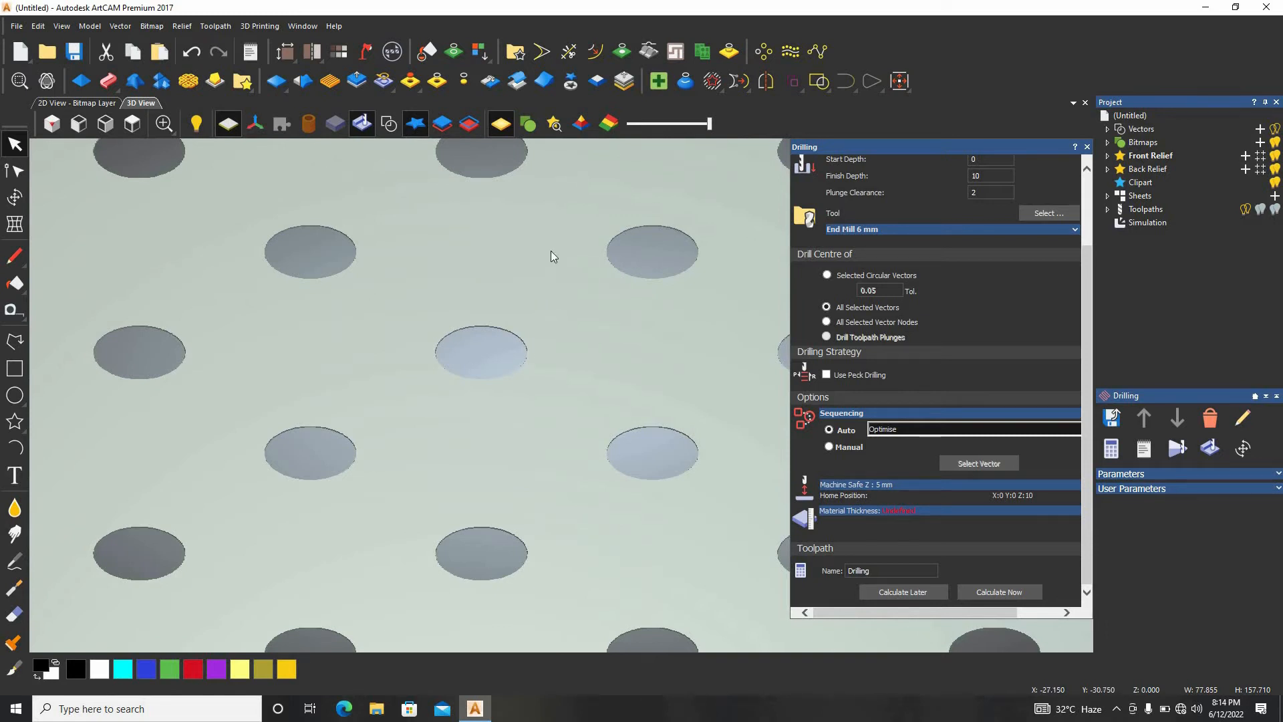
pyautogui.scroll(-1, 466, 220)
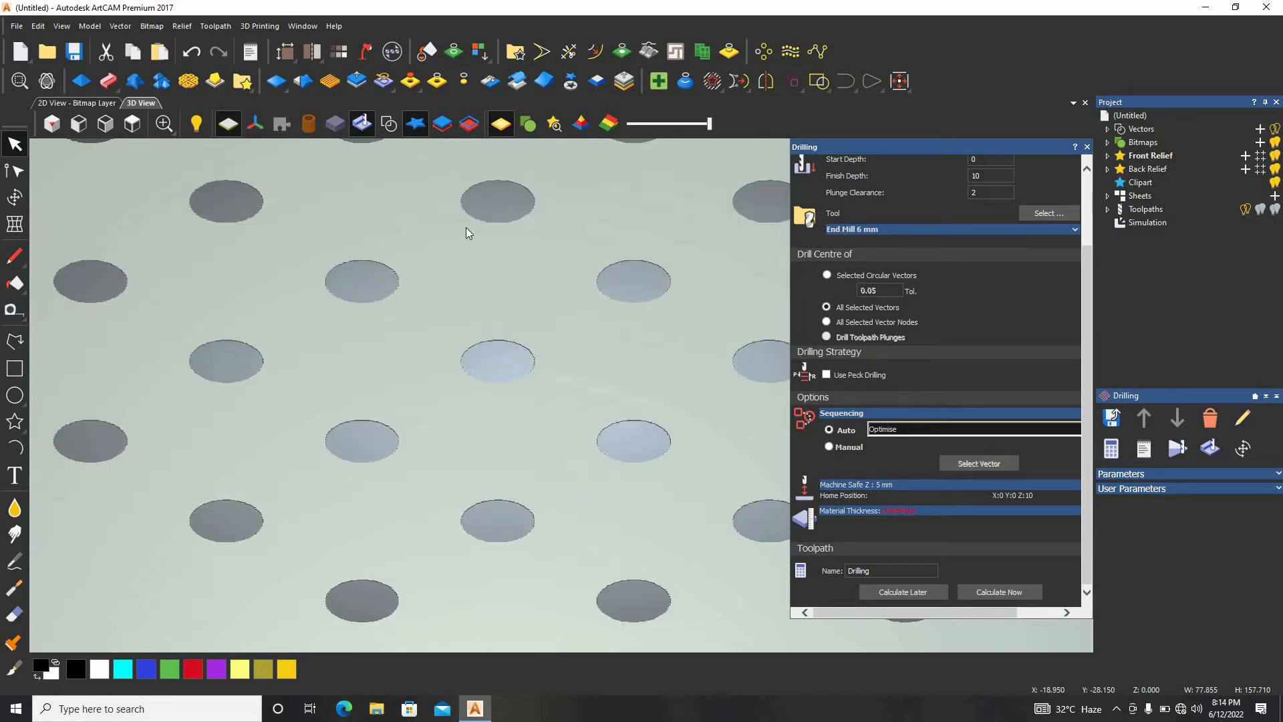
pyautogui.click(133, 124)
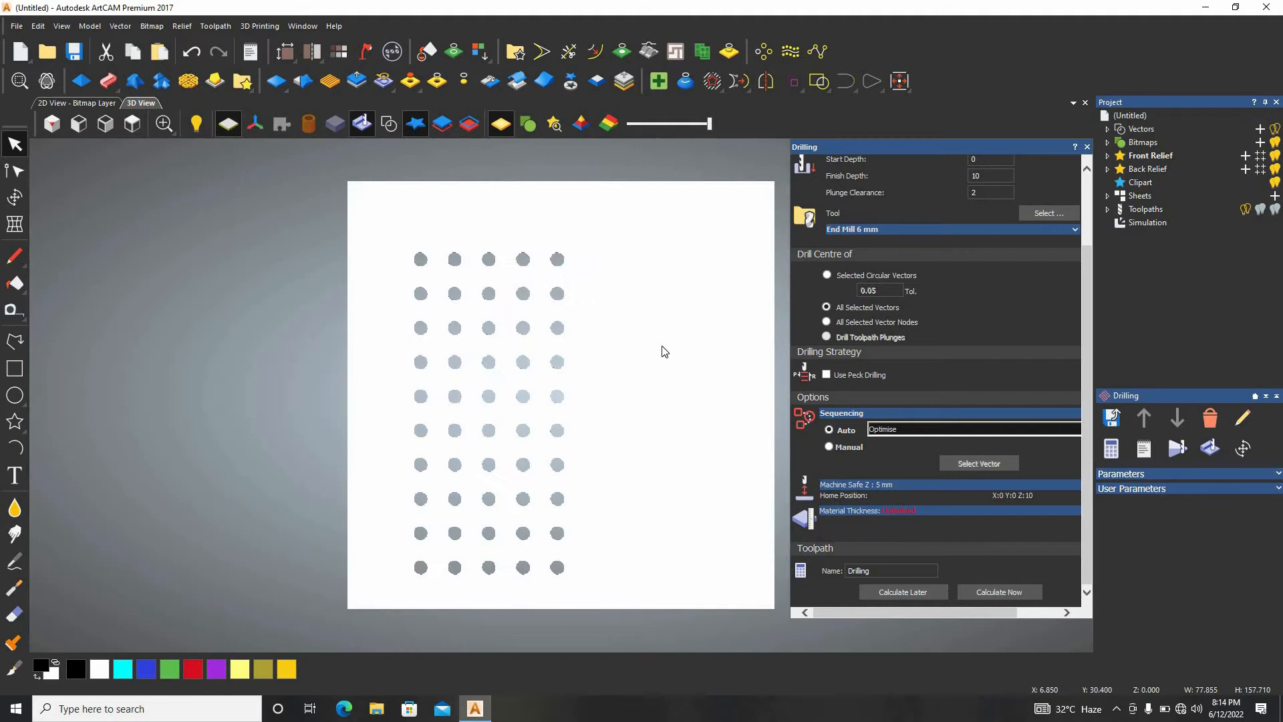
# Delete the drilling simulation and close the Drilling settings.
pyautogui.rightClick(1162, 225)
pyautogui.click(1215, 345)
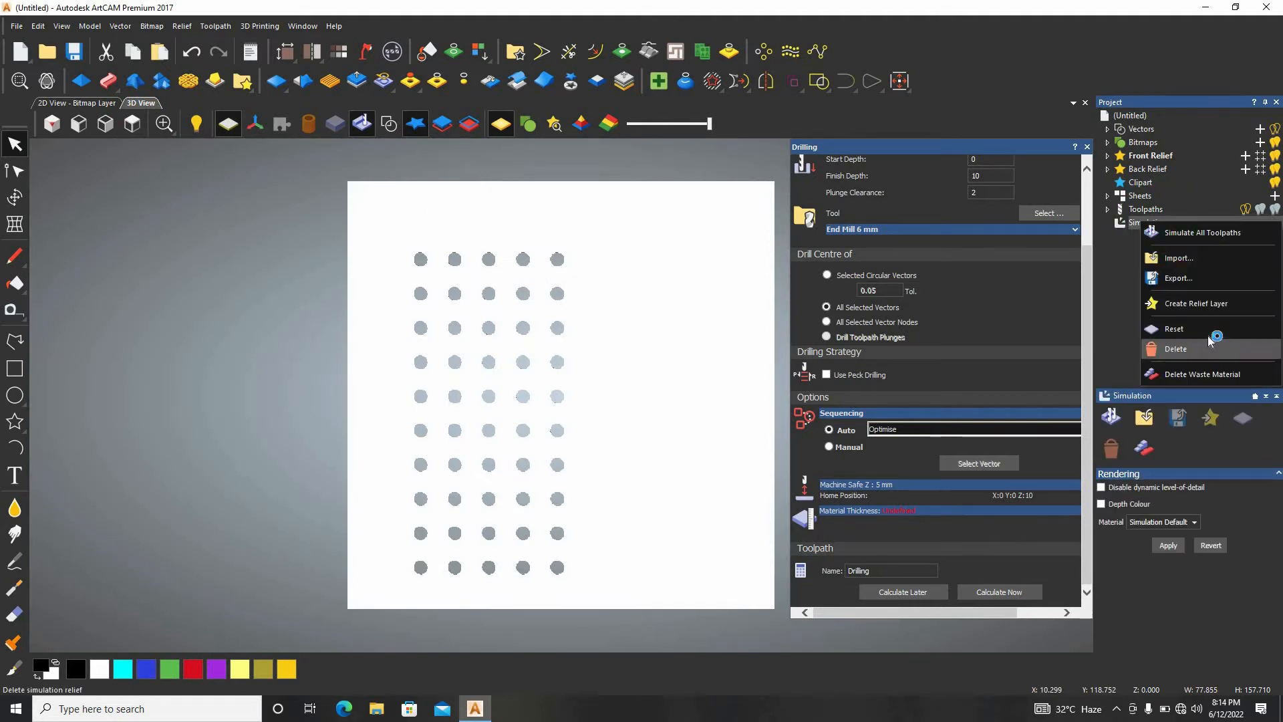
pyautogui.click(1088, 146)
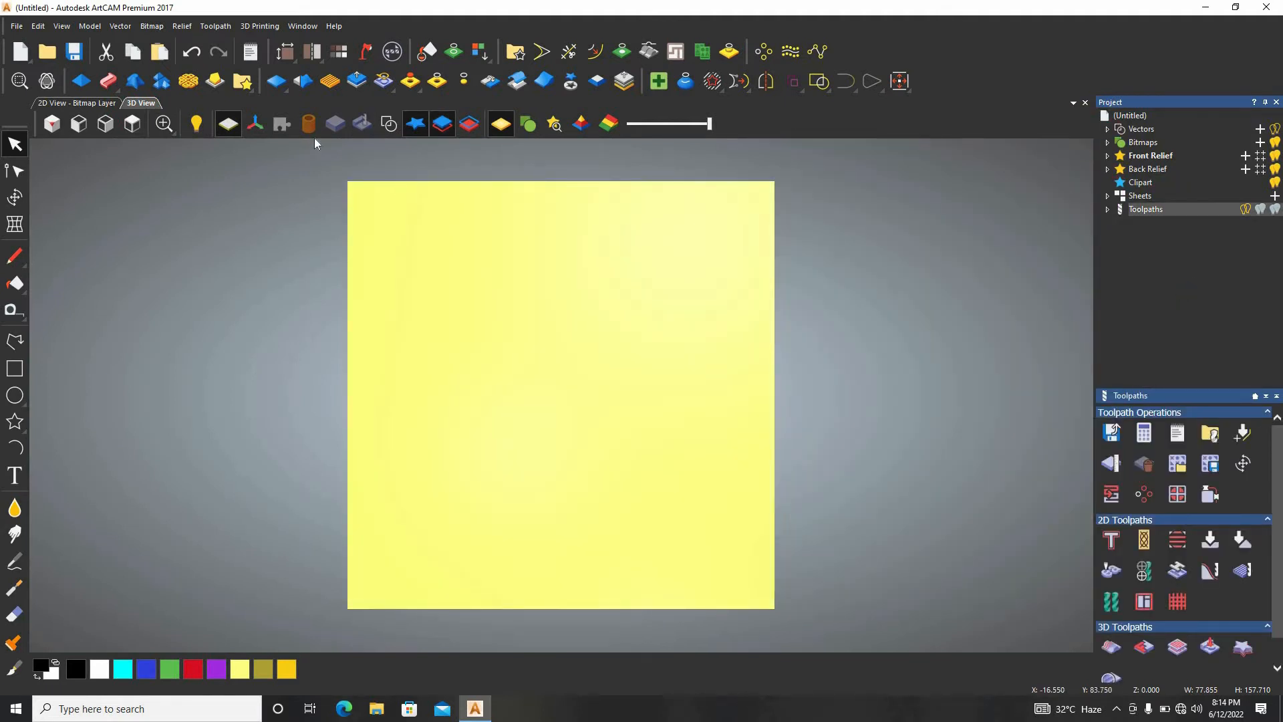
# Delete the whole circle array together with its previews and underlying drilling toolpath.
pyautogui.moveTo(659, 222); pyautogui.dragTo(322, 649)
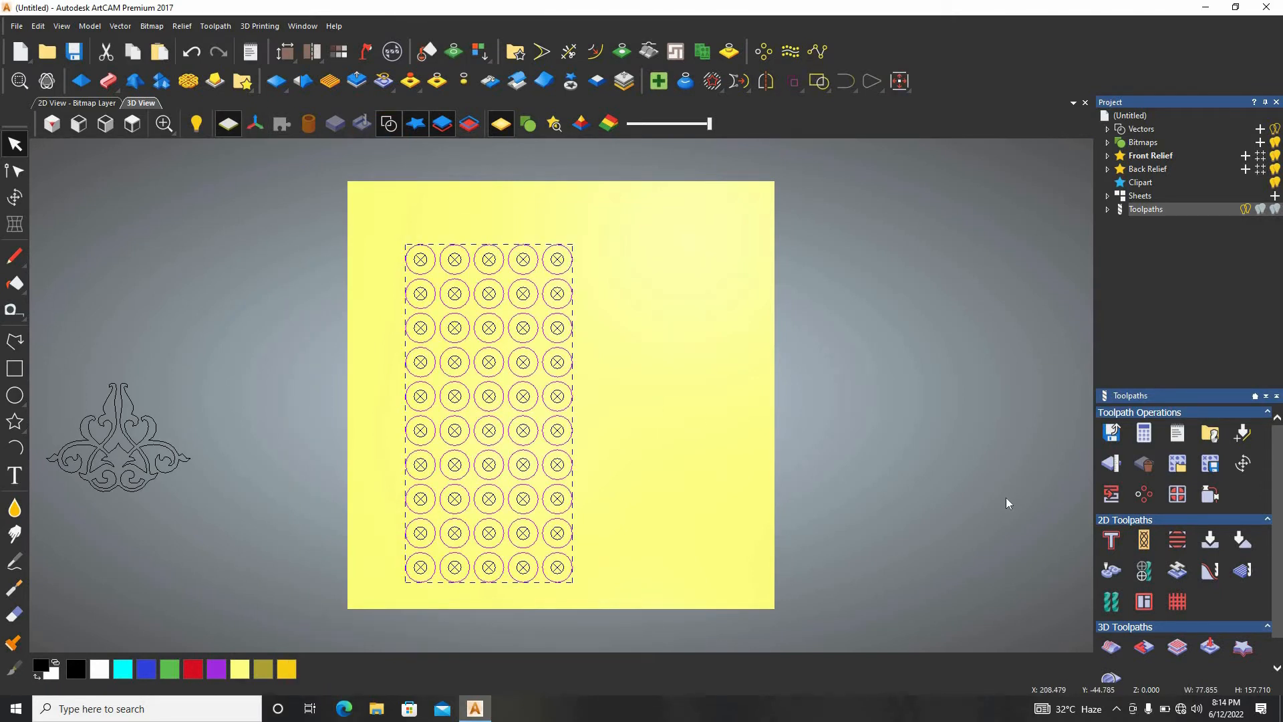
pyautogui.press('Home')
pyautogui.press('Delete')
pyautogui.click(660, 382)
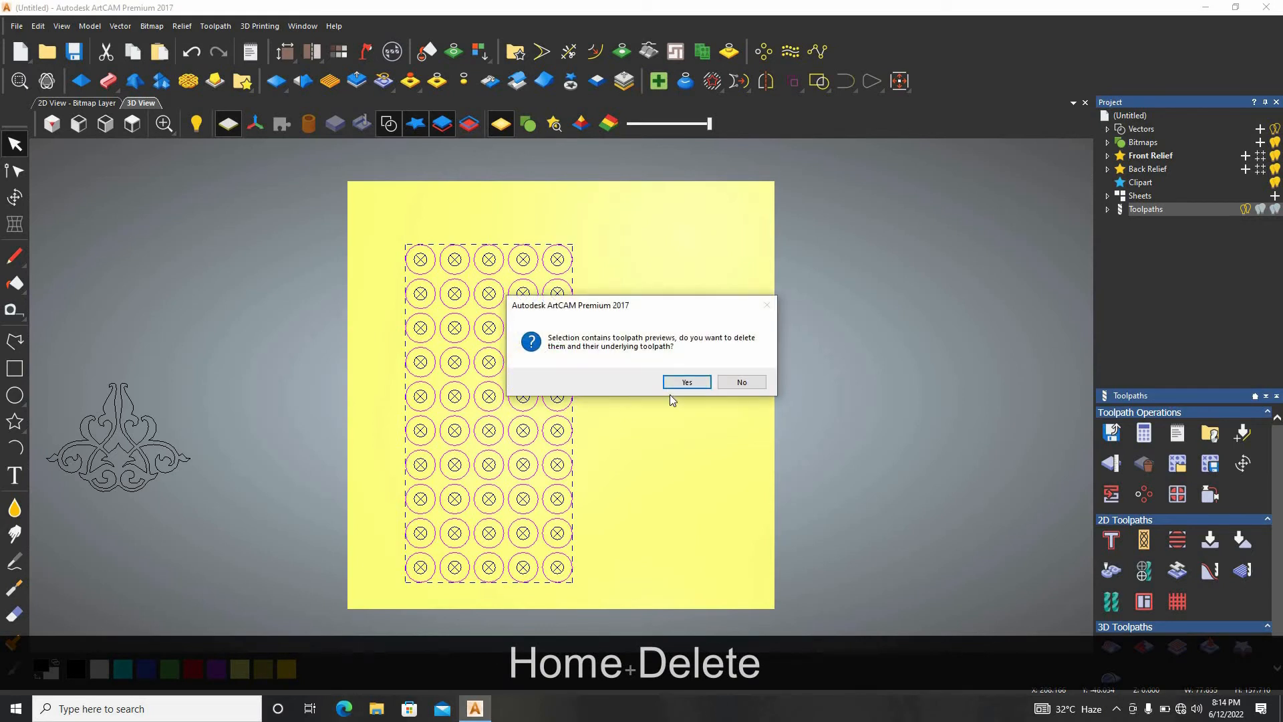
pyautogui.click(683, 381)
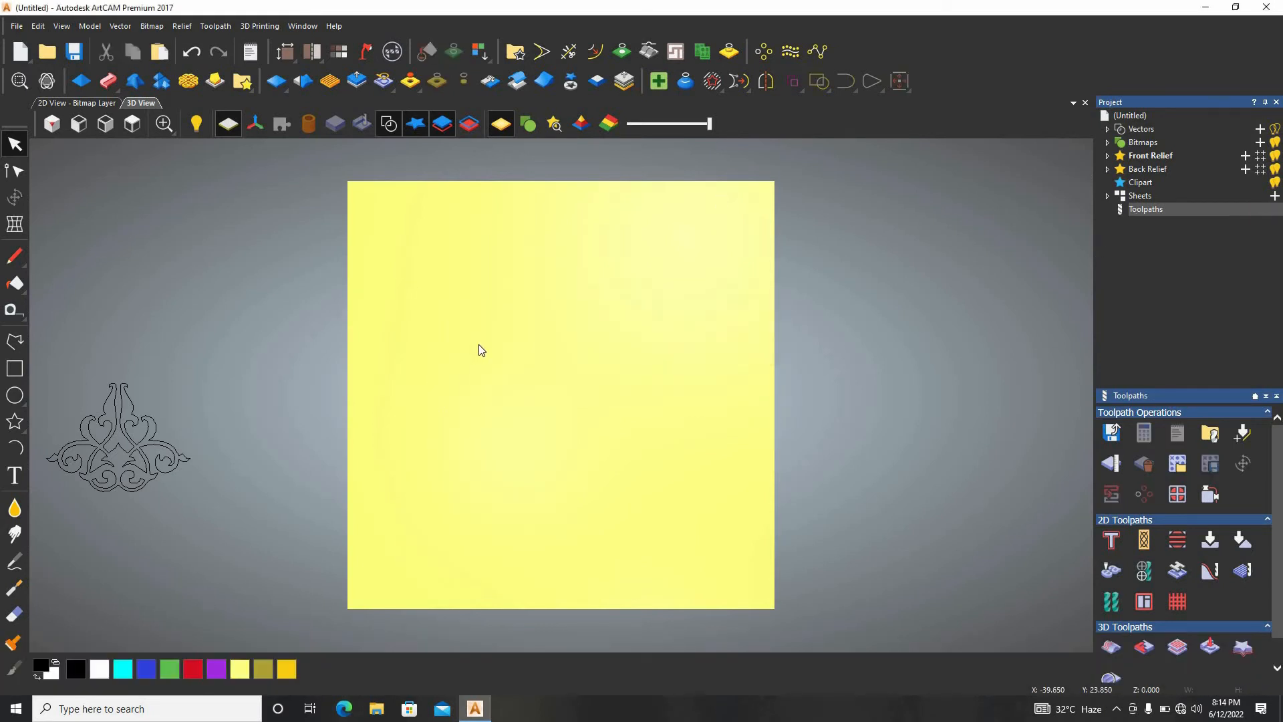
# Move the ornamental vector from outside the material to near the middle of the sheet.
pyautogui.moveTo(287, 357); pyautogui.dragTo(30, 558)
pyautogui.moveTo(143, 451); pyautogui.dragTo(562, 400)
pyautogui.scroll(2, 561, 400)
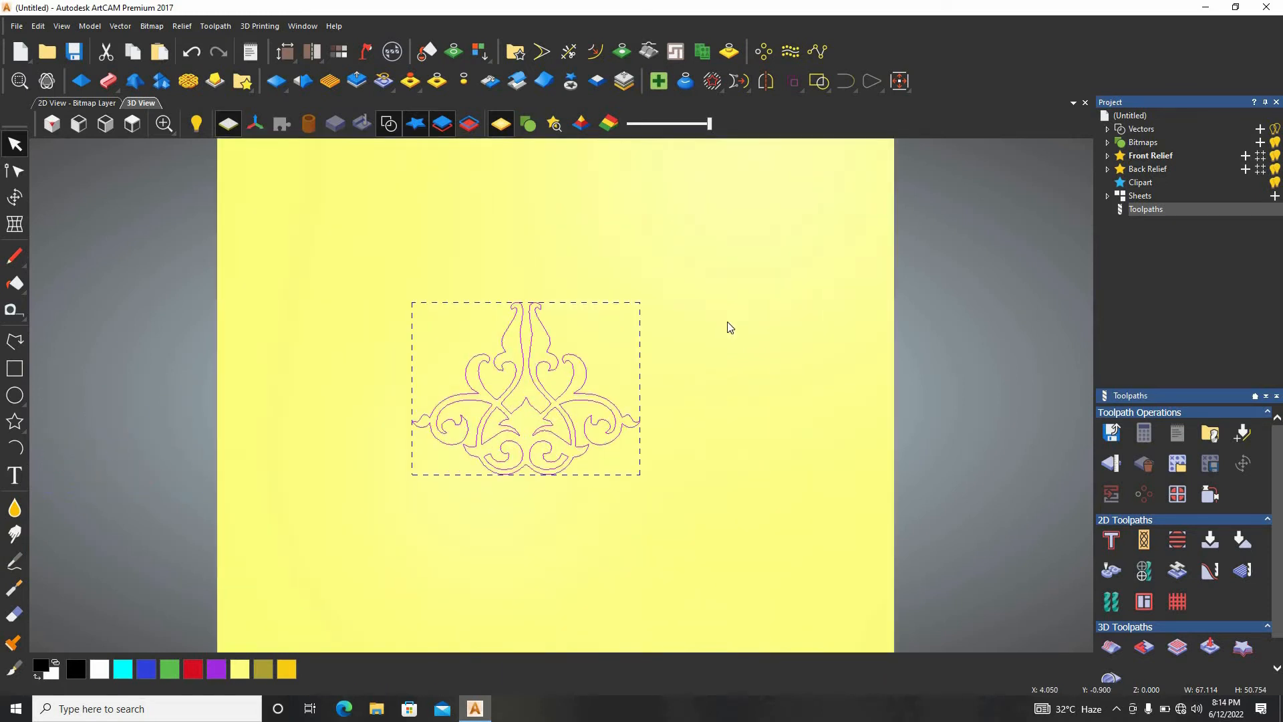
# Enlarge the ornament about its centre to about 144 mm wide and 120 mm high, and deselect it.
pyautogui.click(15, 196)
pyautogui.scroll(-2, 681, 394)
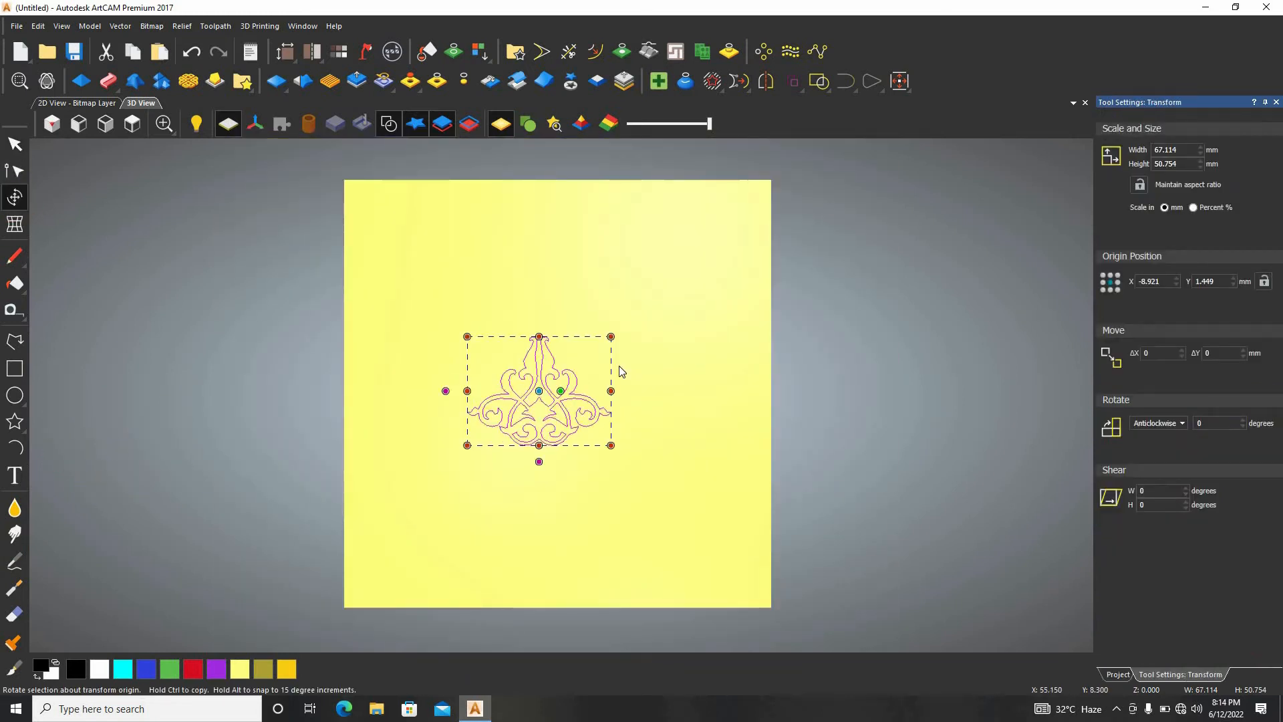
pyautogui.press('alt')
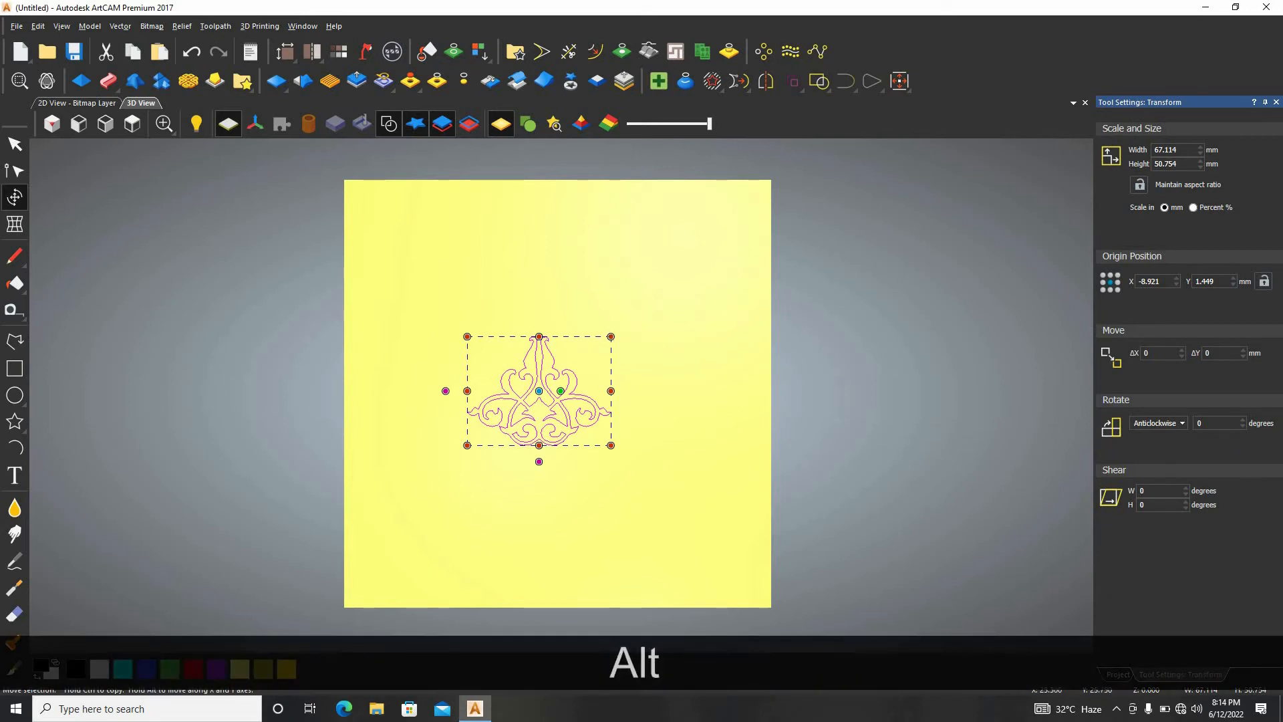
pyautogui.keyDown('alt'); pyautogui.moveTo(611, 336); pyautogui.dragTo(693, 262); pyautogui.keyUp('alt')
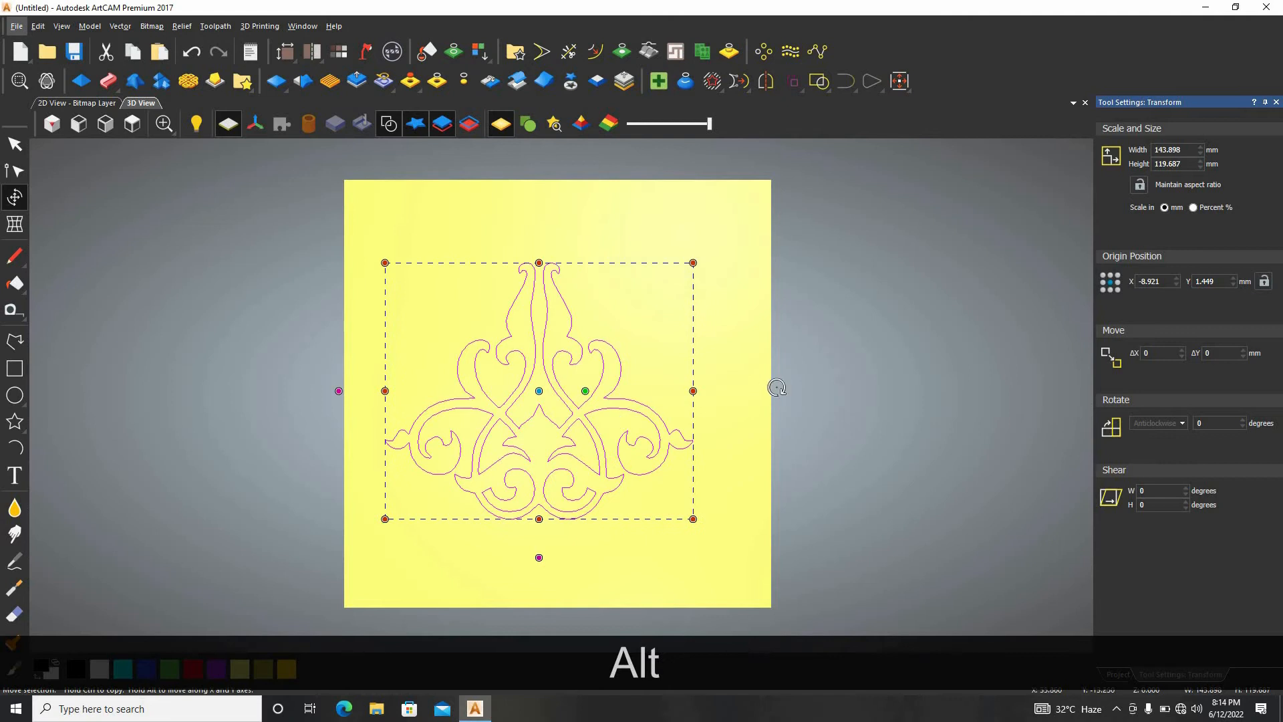
pyautogui.click(717, 384)
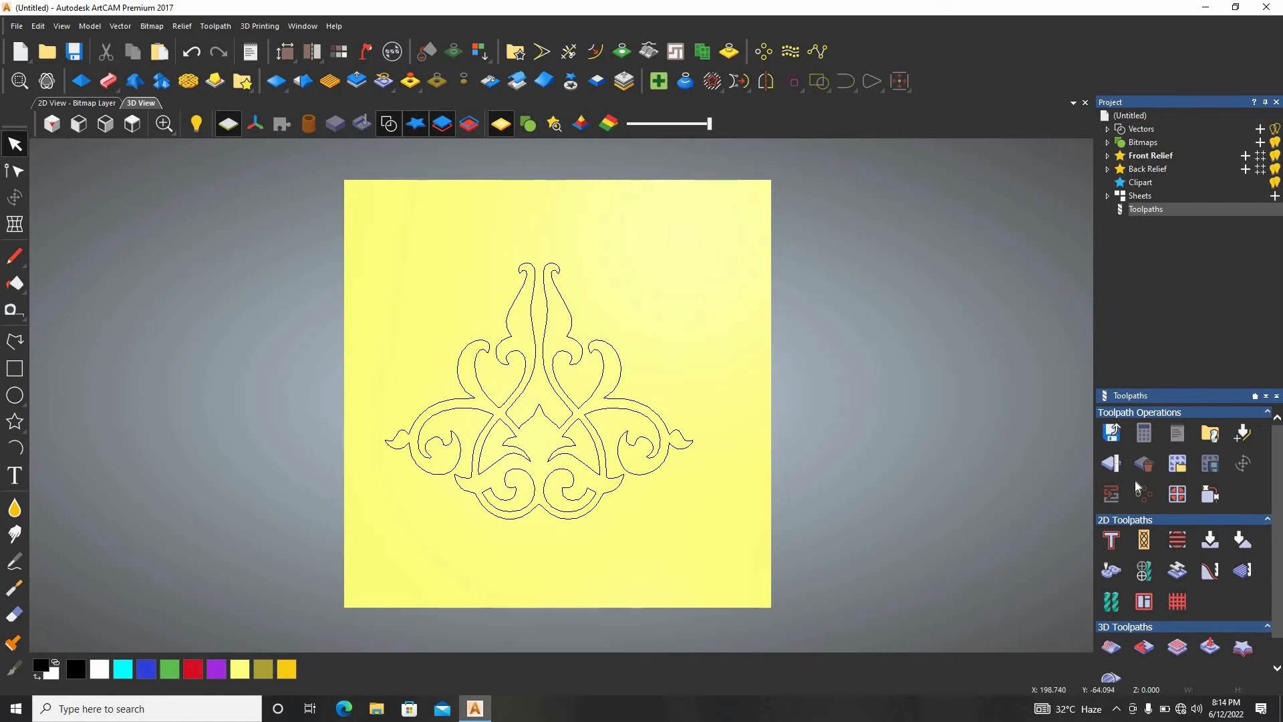
# Start a bevel carving toolpath for the whole ornament vector and set its bevel wall height to 5.
pyautogui.click(1243, 543)
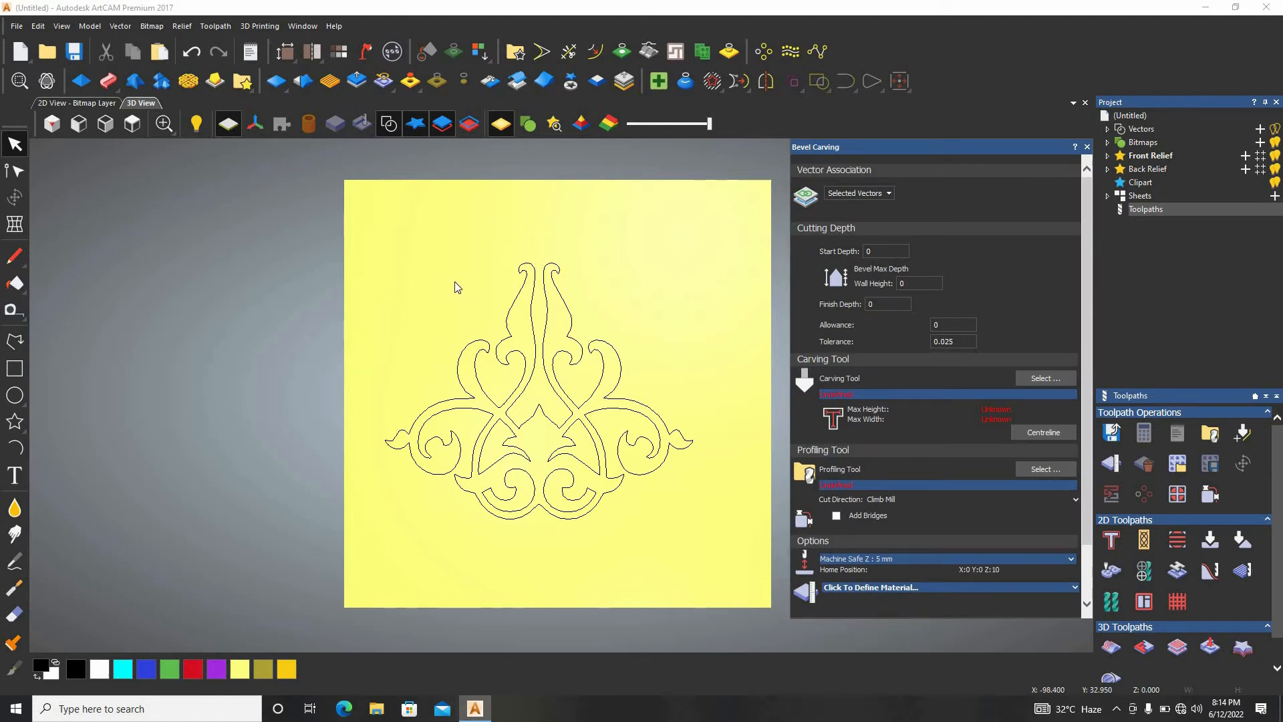
pyautogui.moveTo(754, 248); pyautogui.dragTo(331, 554)
pyautogui.click(919, 284)
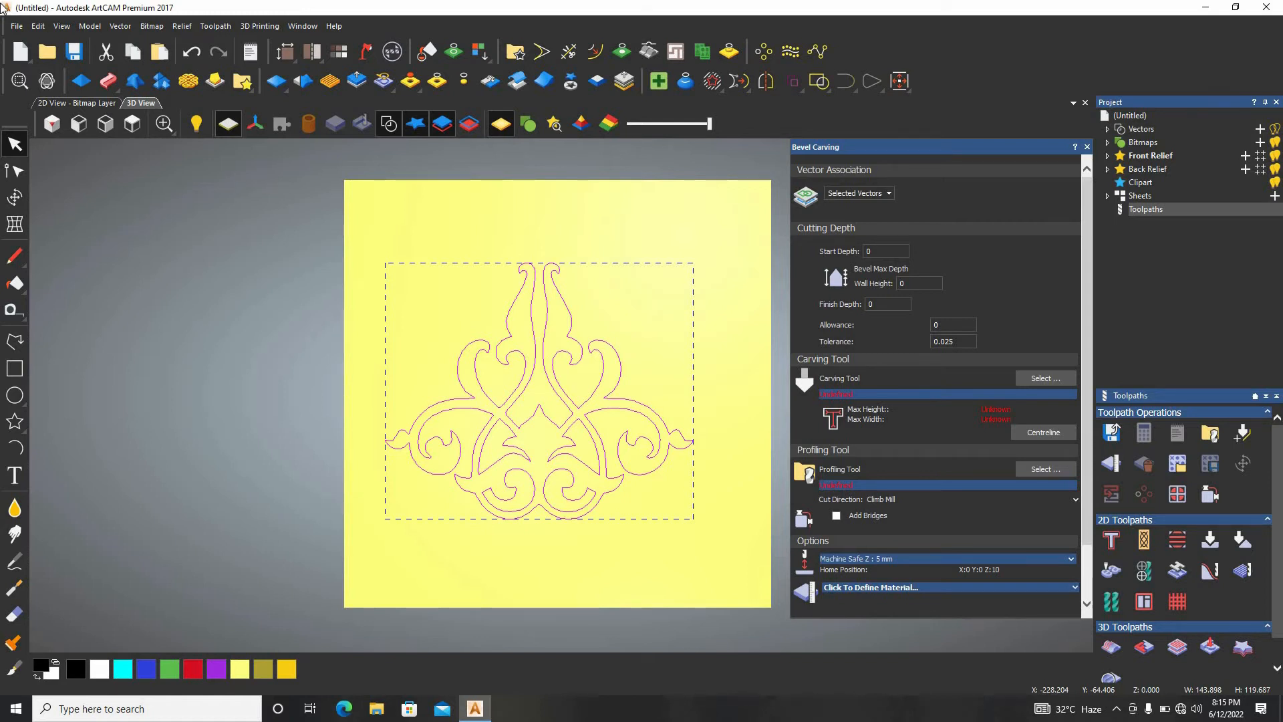
pyautogui.click(917, 283)
pyautogui.write('5')
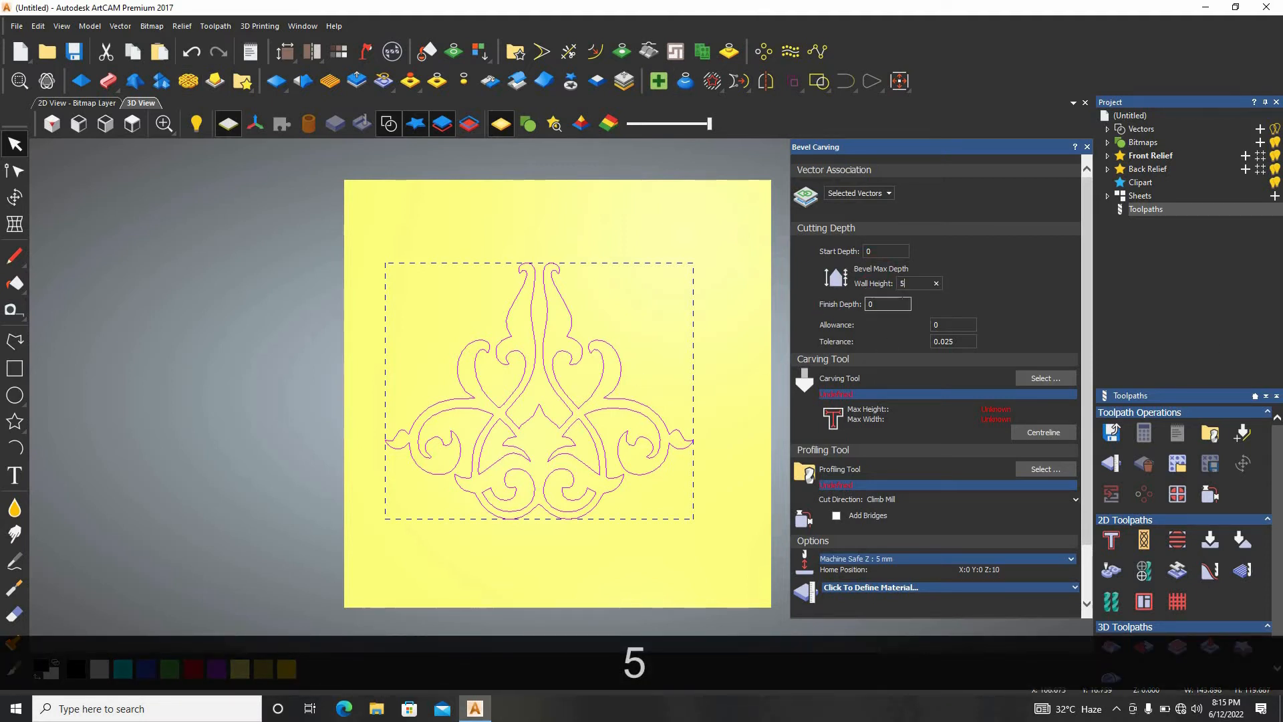
# Generate the ornament's centreline and set the bevel carving finish depth to 20.
pyautogui.click(860, 304)
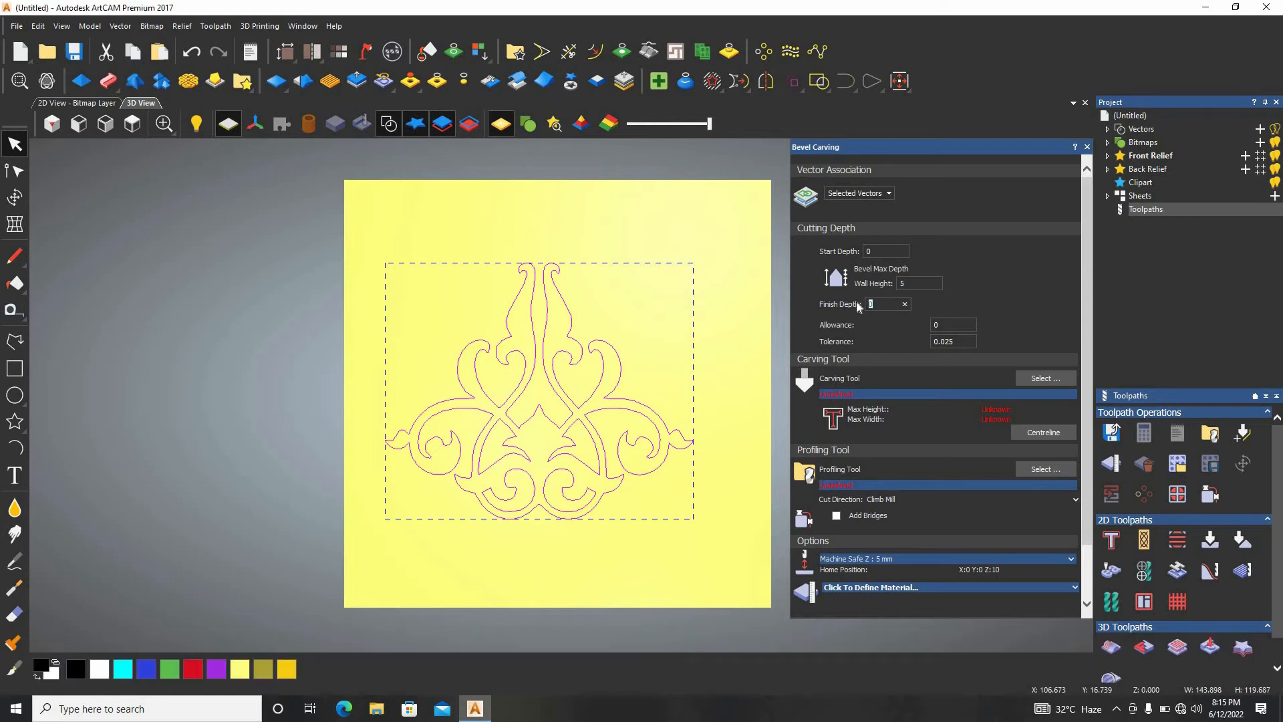
pyautogui.click(1046, 435)
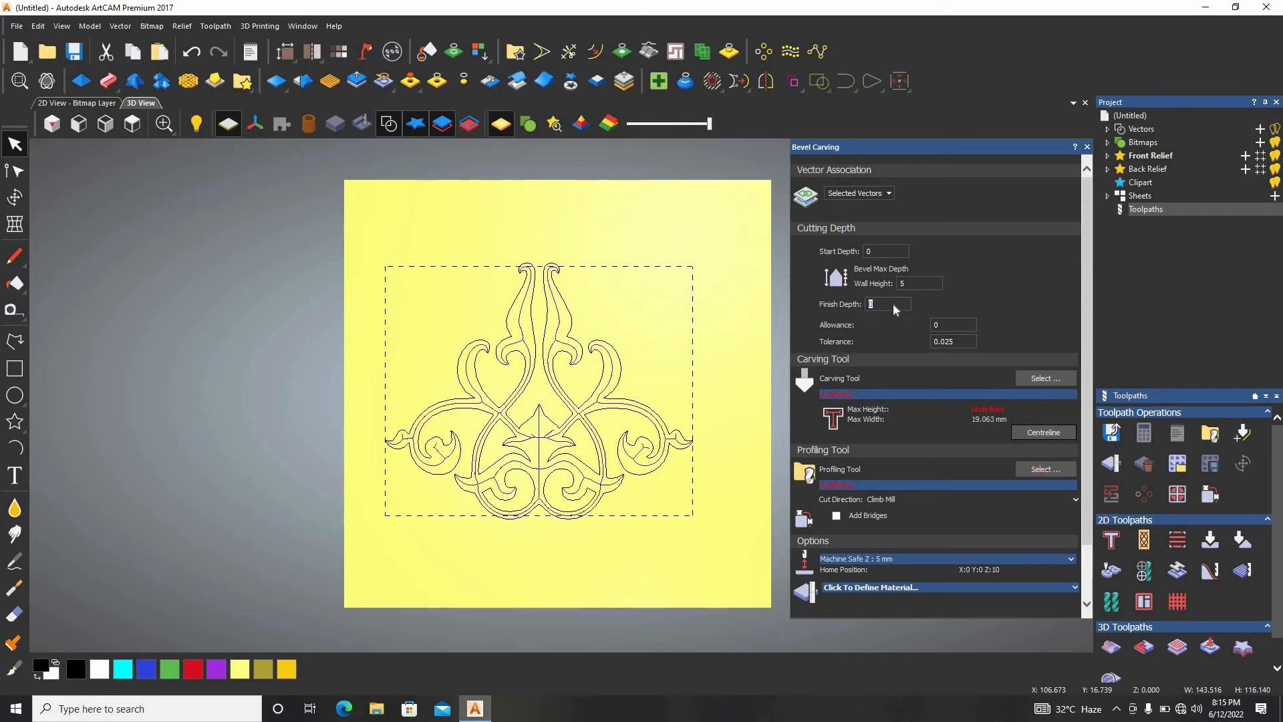
pyautogui.moveTo(893, 304); pyautogui.dragTo(860, 301)
pyautogui.write('20')
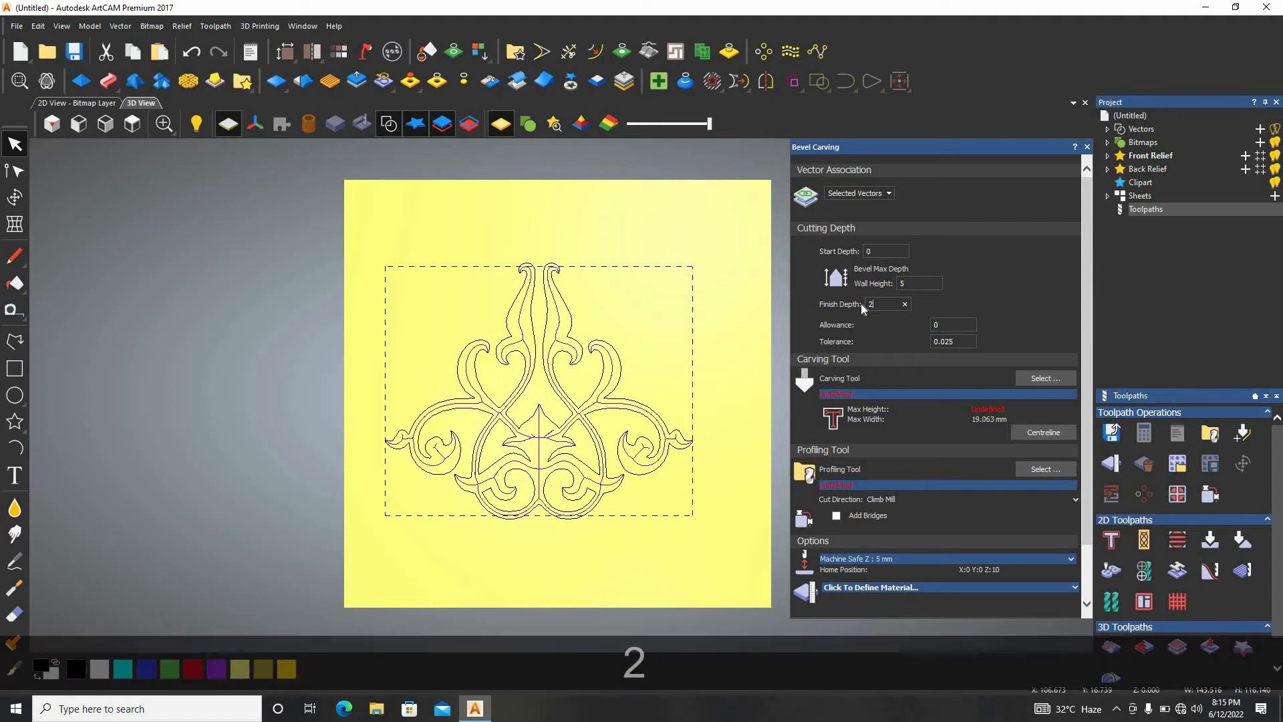
# Choose the V-Bit 32 mm 90 degree from the V-Carving group as the carving tool and show its cutting parameters.
pyautogui.click(1053, 379)
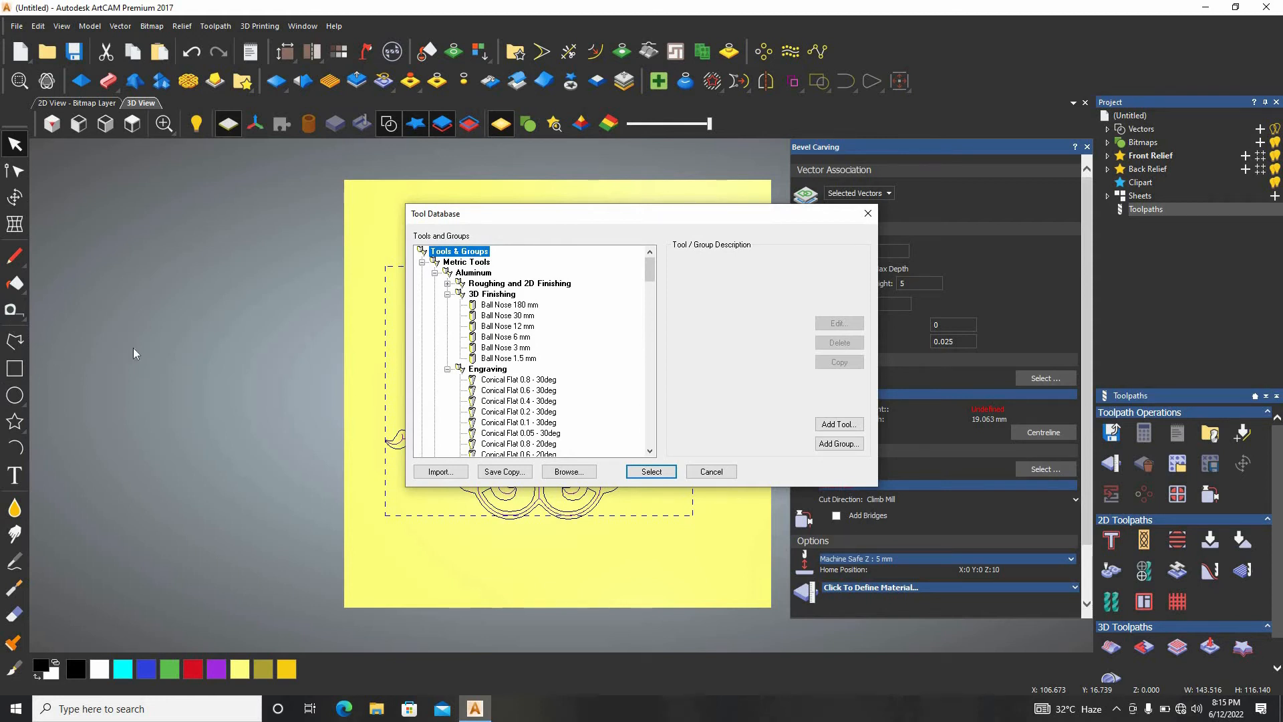
pyautogui.scroll(-5, 553, 380)
pyautogui.scroll(-7, 553, 379)
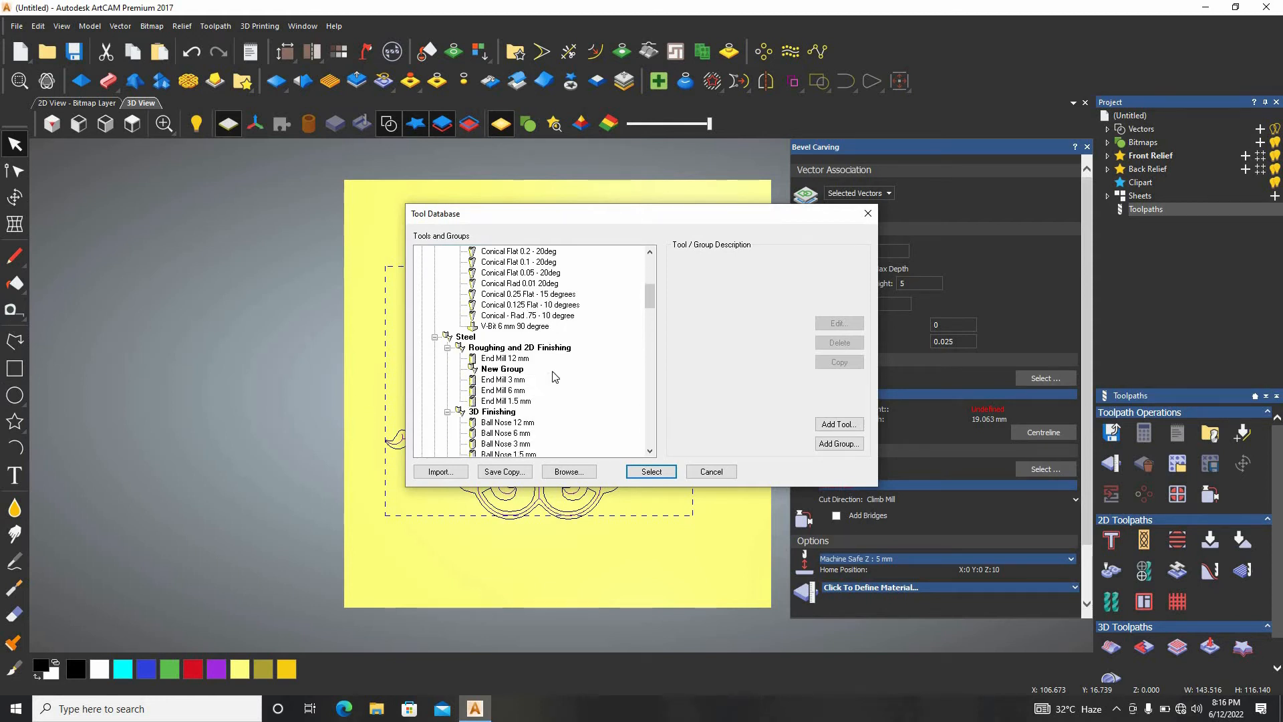
pyautogui.scroll(-8, 544, 364)
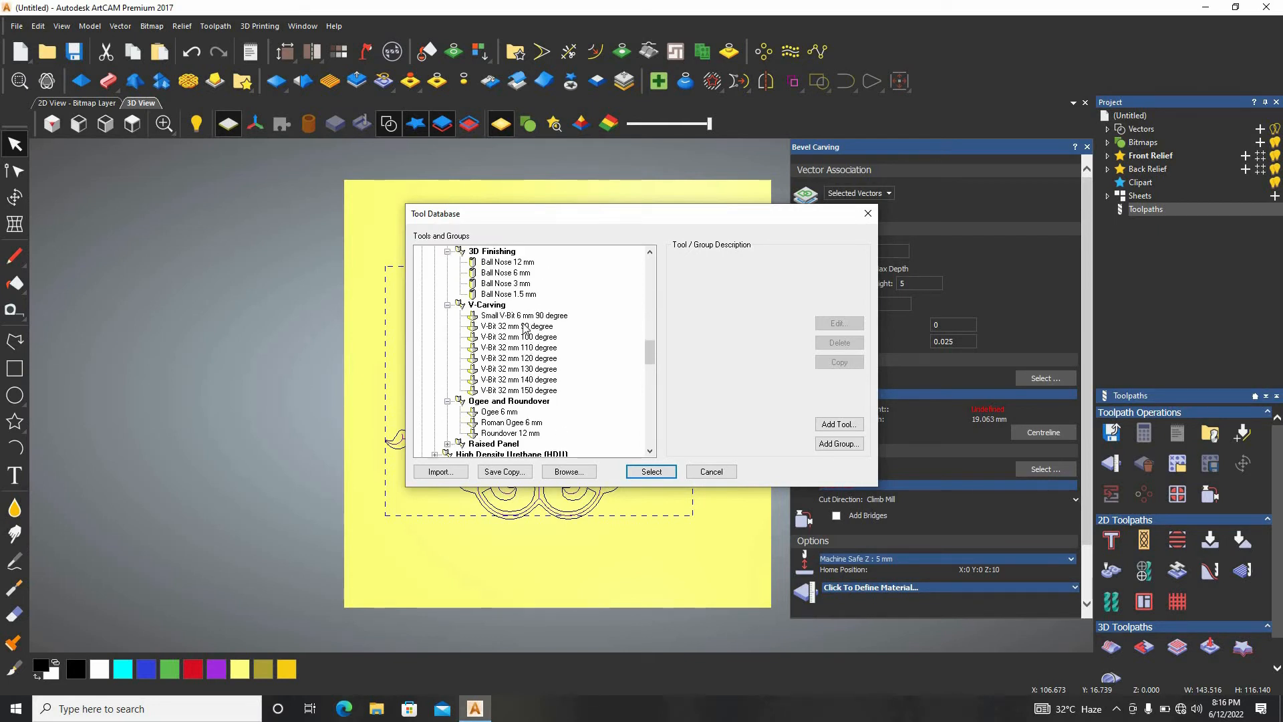
pyautogui.doubleClick(526, 328)
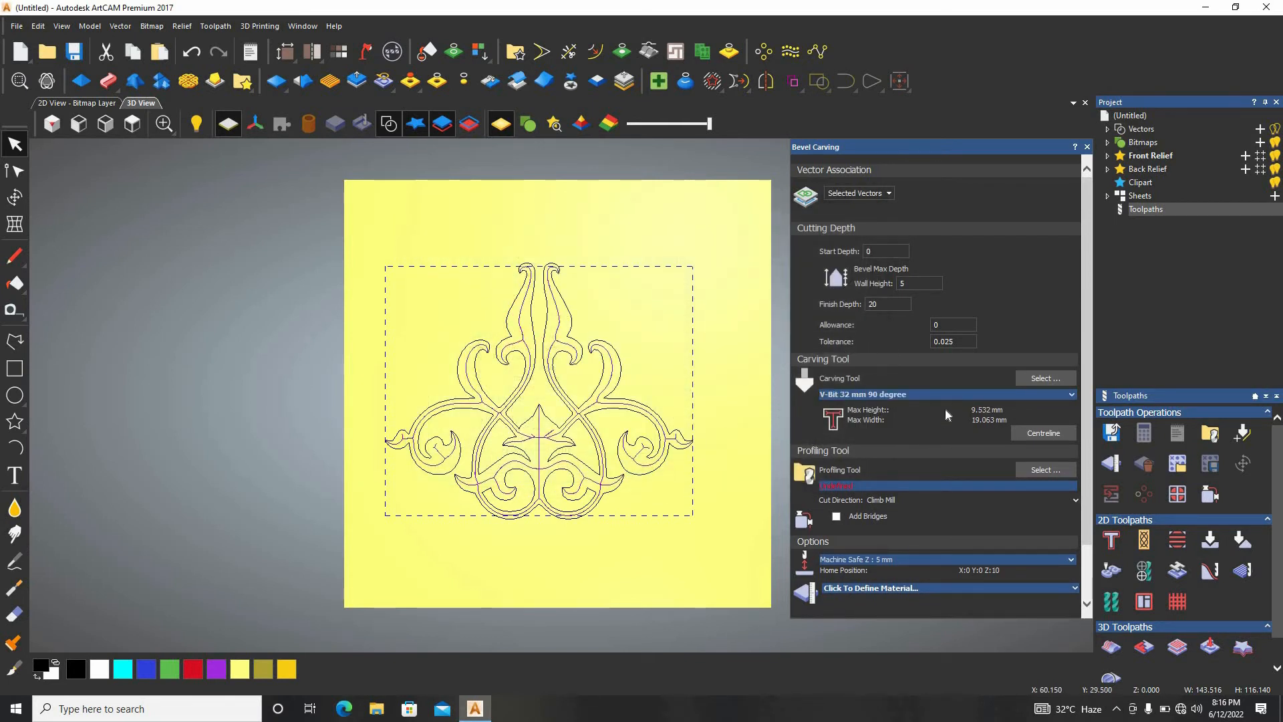
pyautogui.click(951, 393)
# Choose the End Mill 1.5 mm from the steel roughing and 2D finishing group as the profiling tool.
pyautogui.scroll(-3, 862, 461)
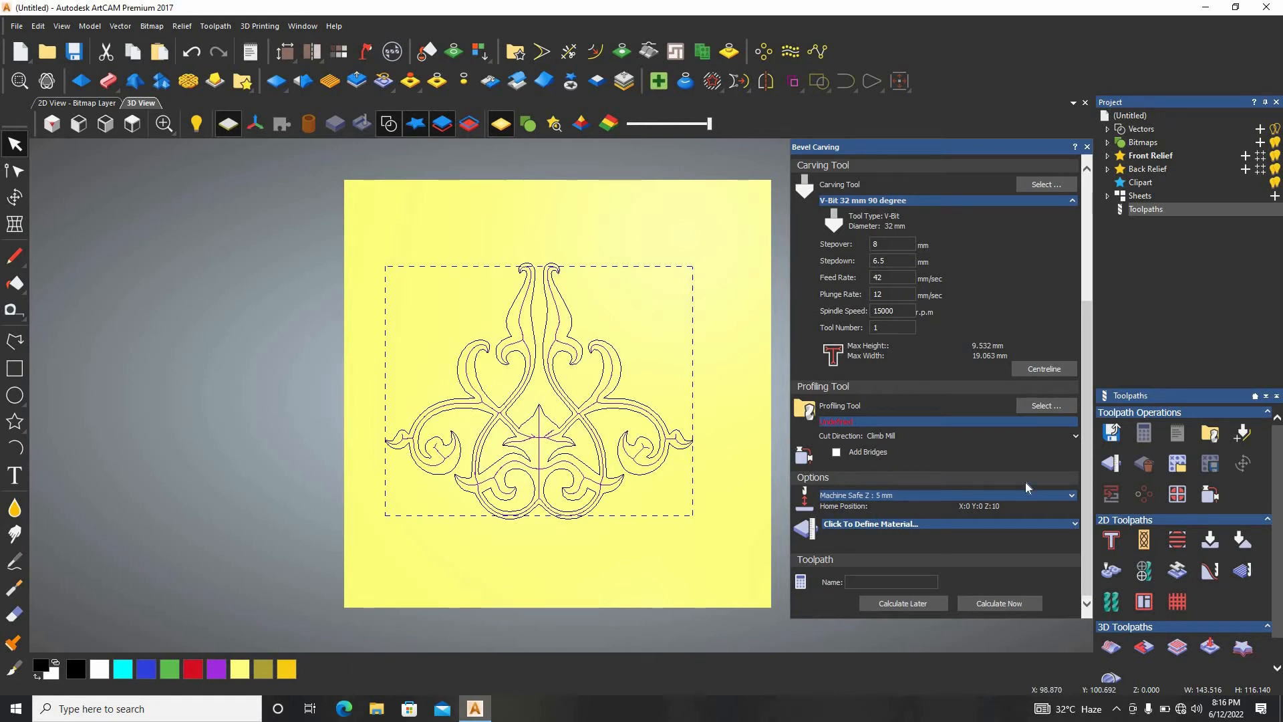
pyautogui.click(1045, 406)
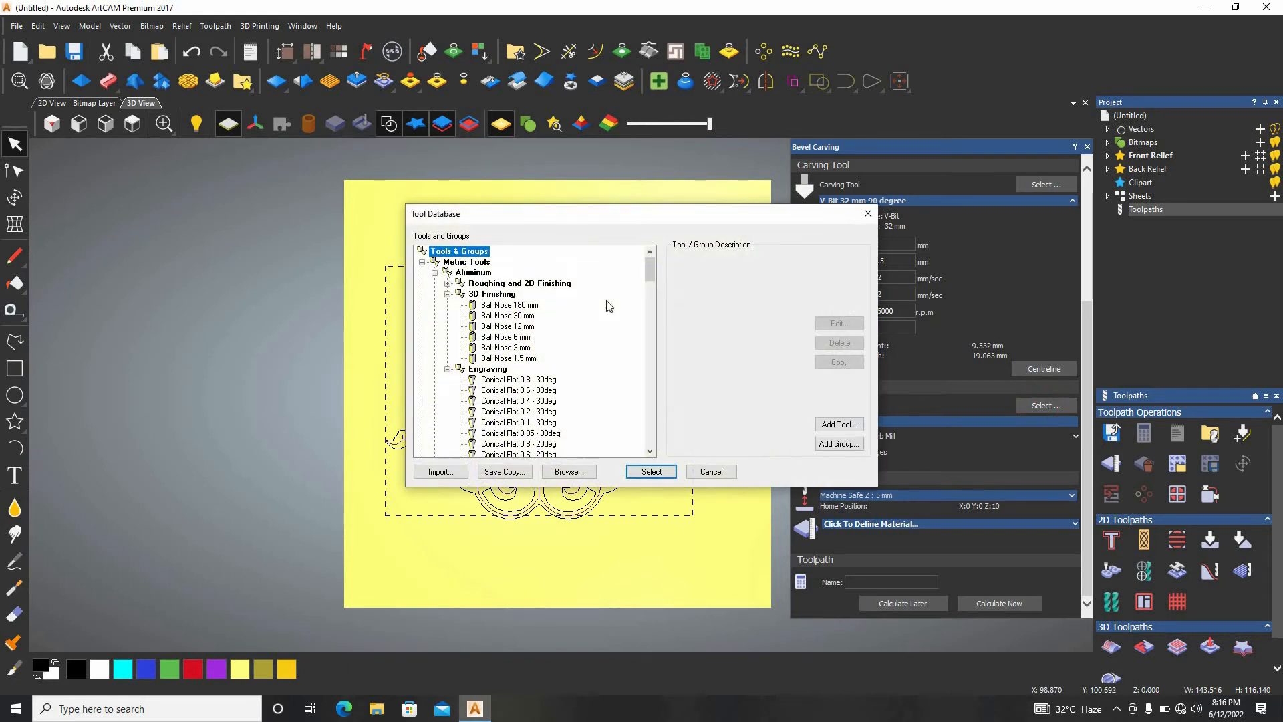
pyautogui.scroll(-1, 528, 326)
pyautogui.scroll(-8, 528, 325)
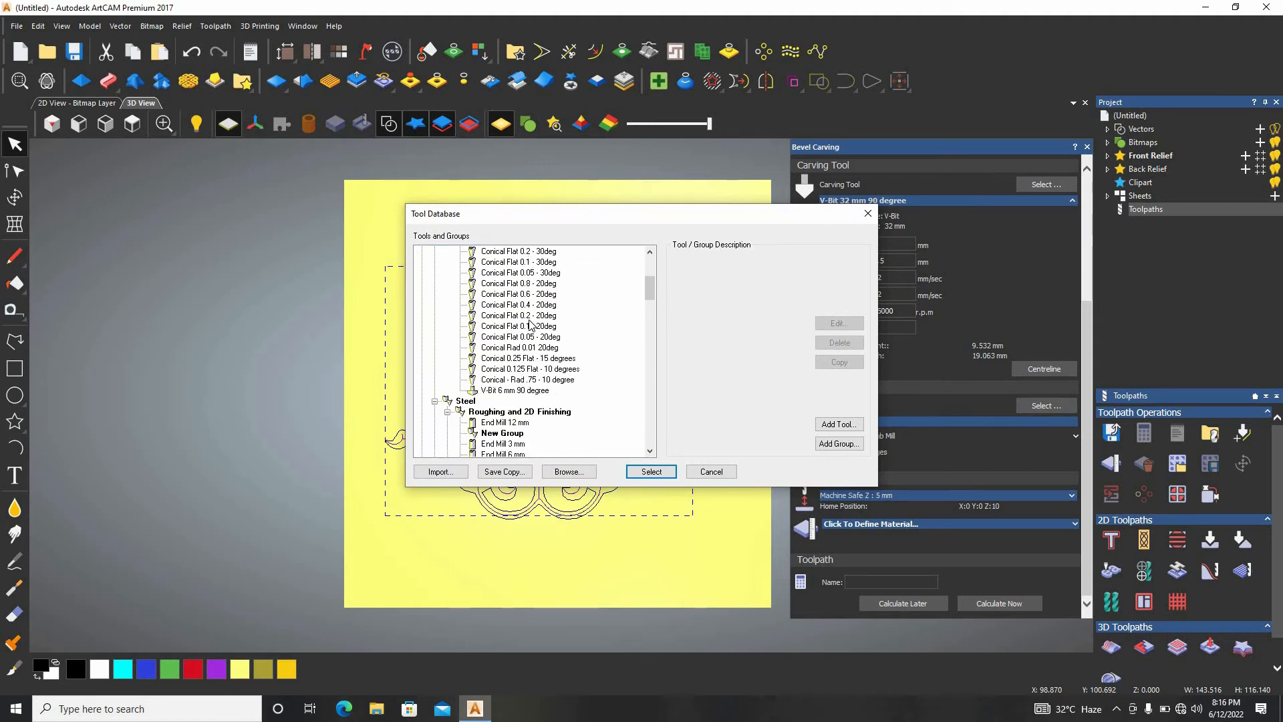
pyautogui.scroll(-1, 532, 325)
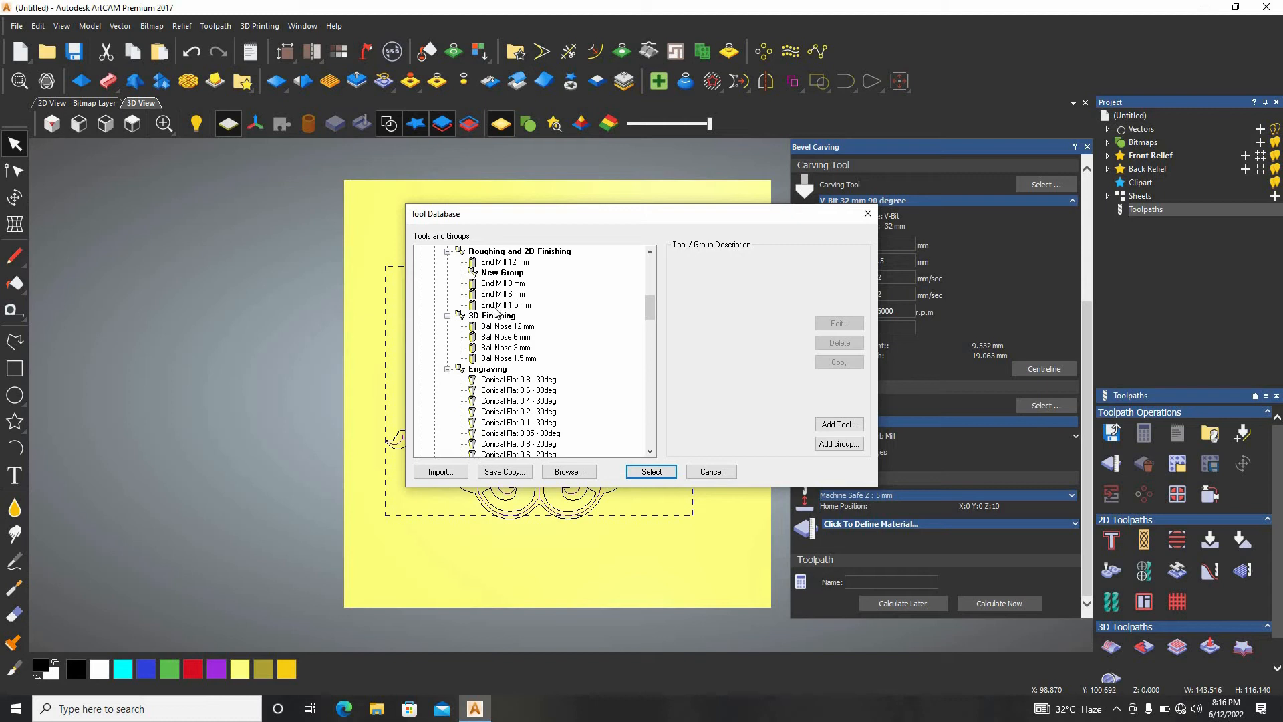
pyautogui.click(498, 316)
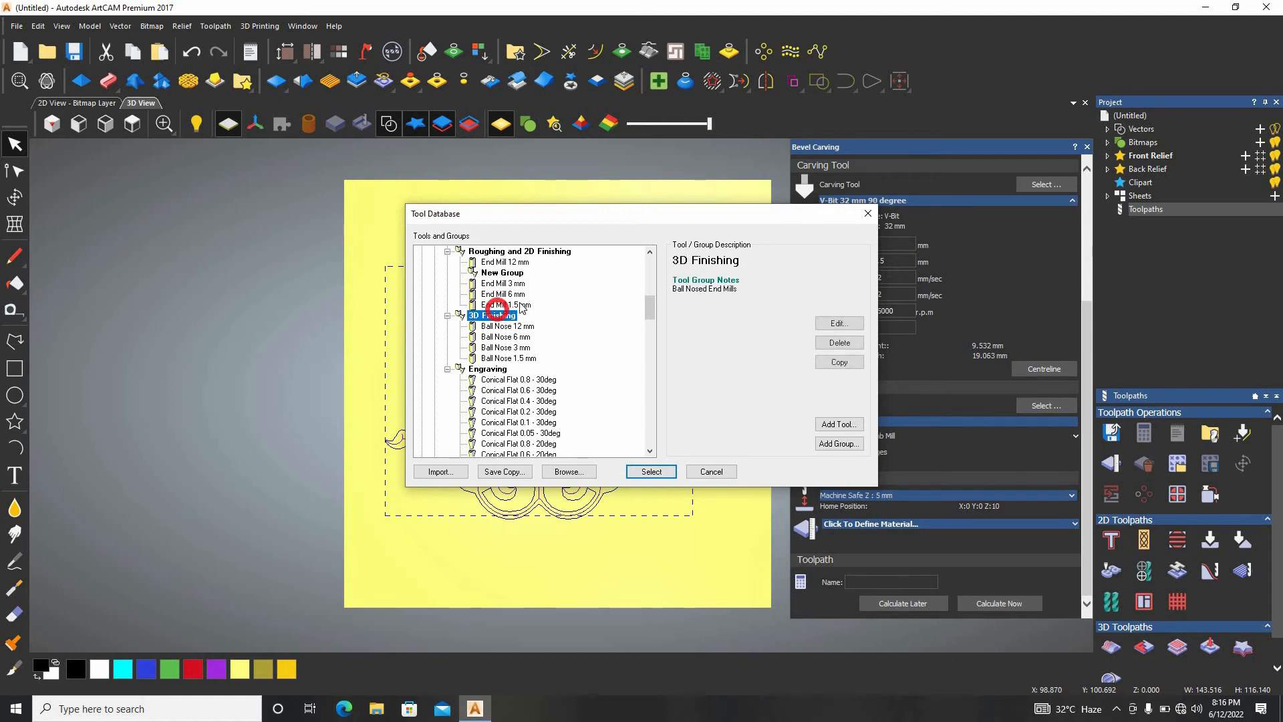
pyautogui.doubleClick(506, 305)
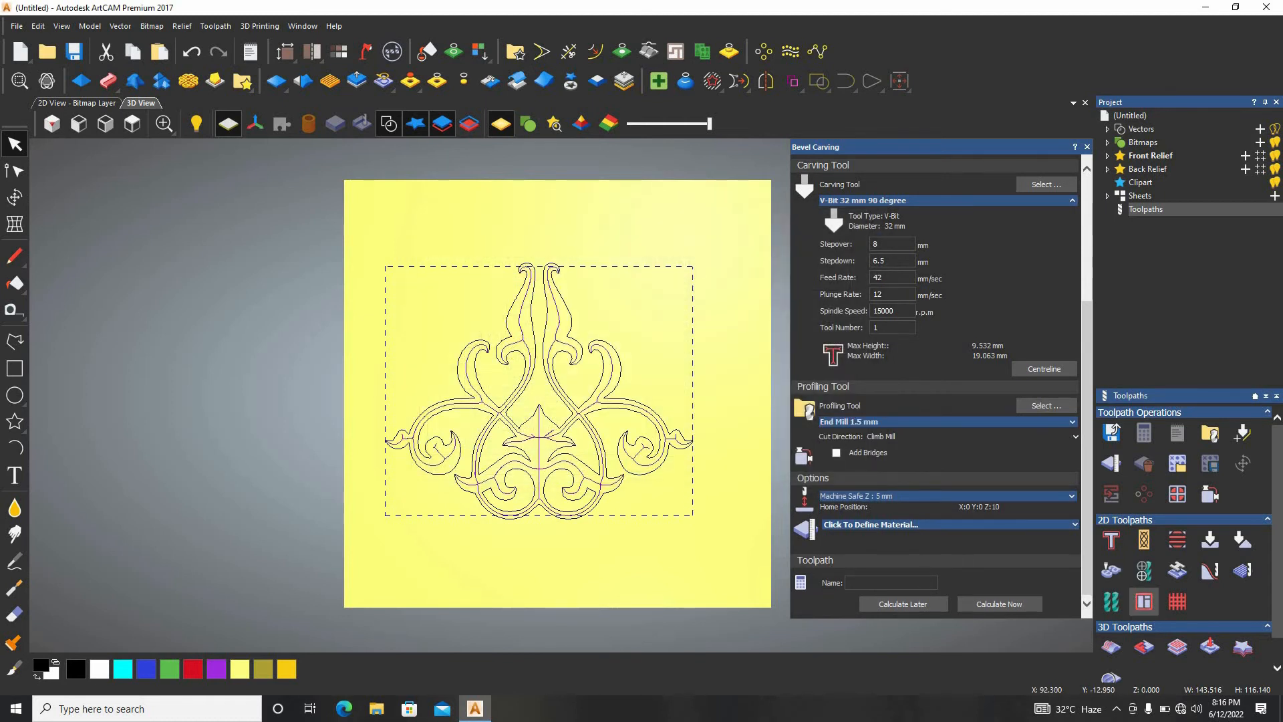
# Define the material thickness as 20 mm and calculate the bevel carving toolpath.
pyautogui.click(999, 604)
pyautogui.click(1012, 413)
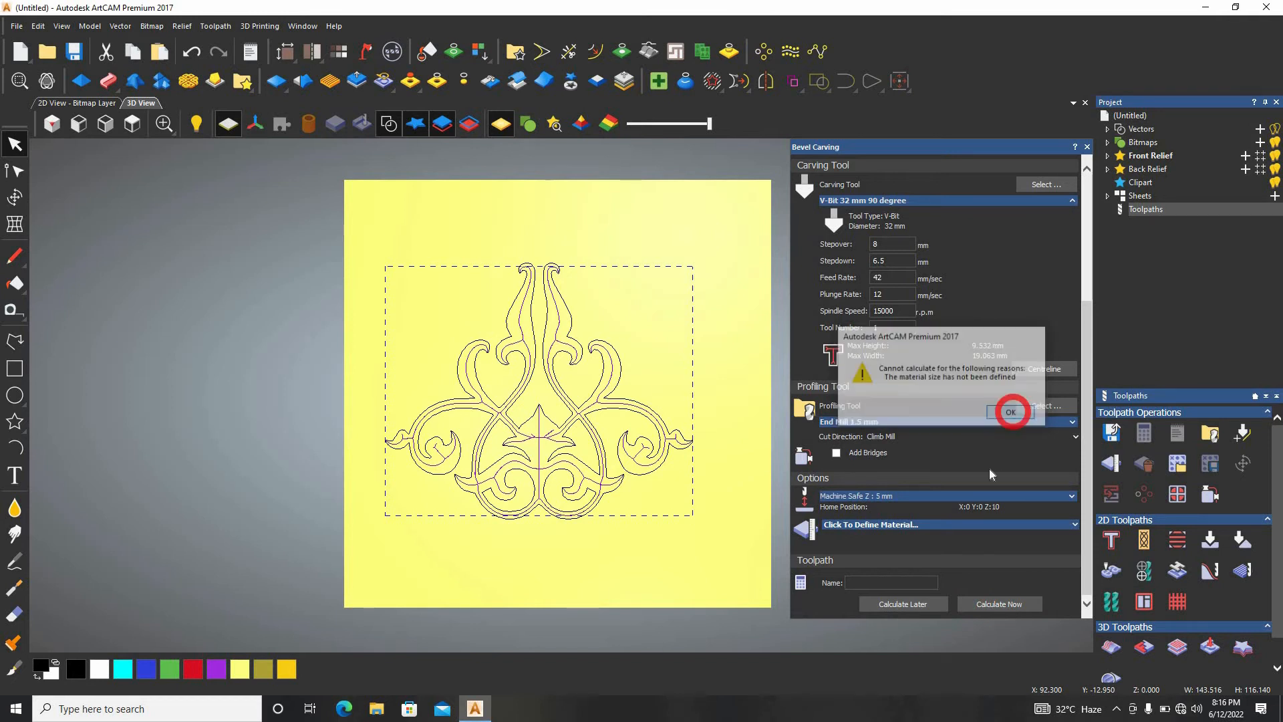
pyautogui.click(978, 527)
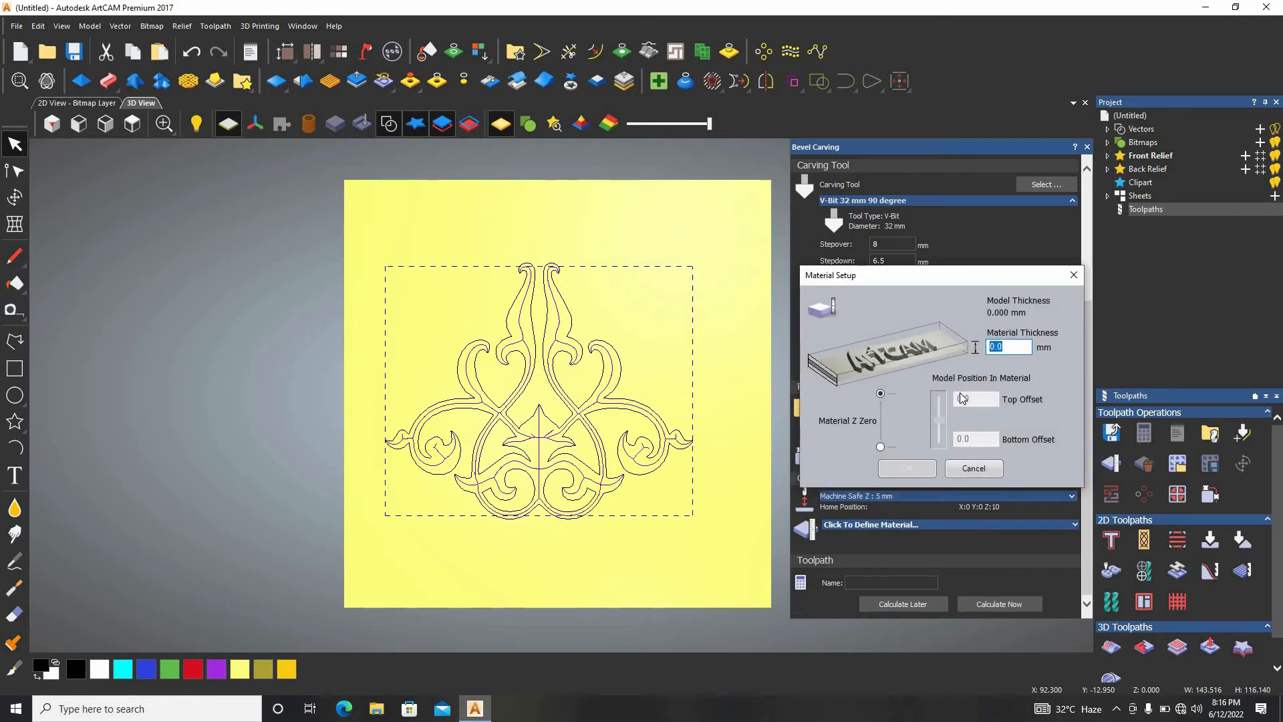
pyautogui.write('20')
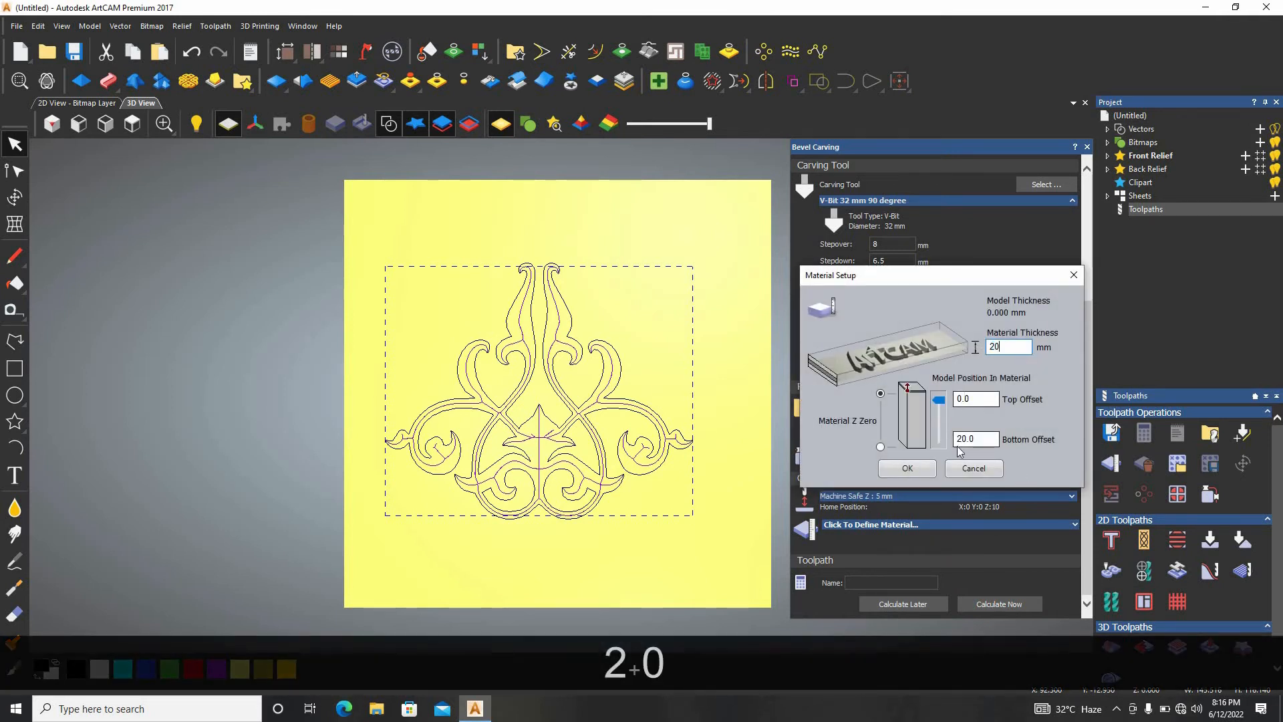
pyautogui.click(933, 473)
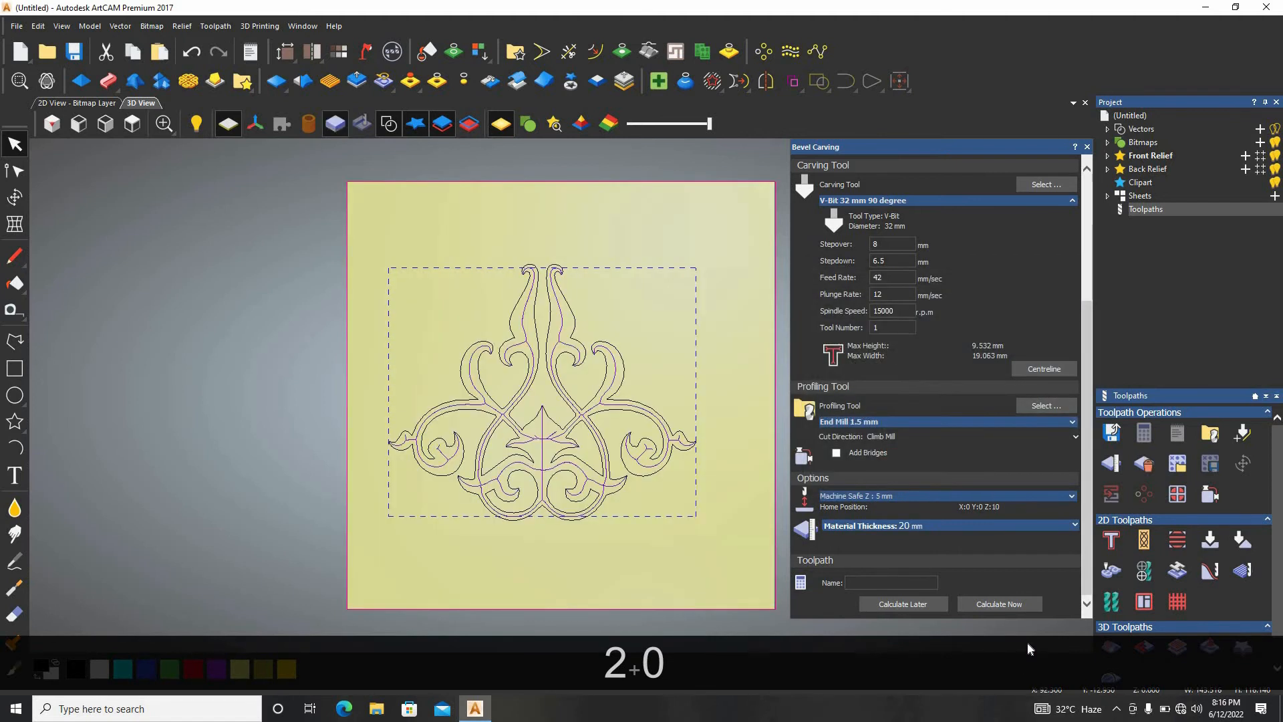
pyautogui.click(1017, 604)
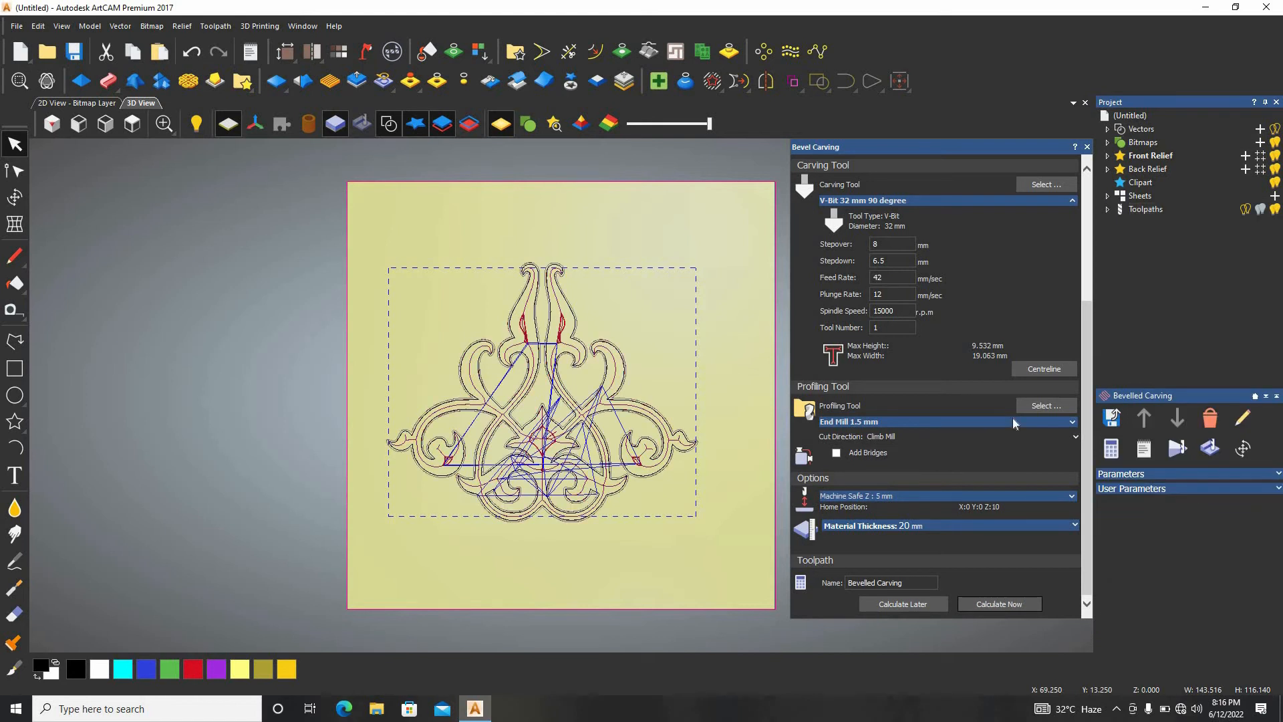
# Simulate the bevel carving toolpath on the whole model at Fast resolution and run the playback at high speed.
pyautogui.click(1180, 450)
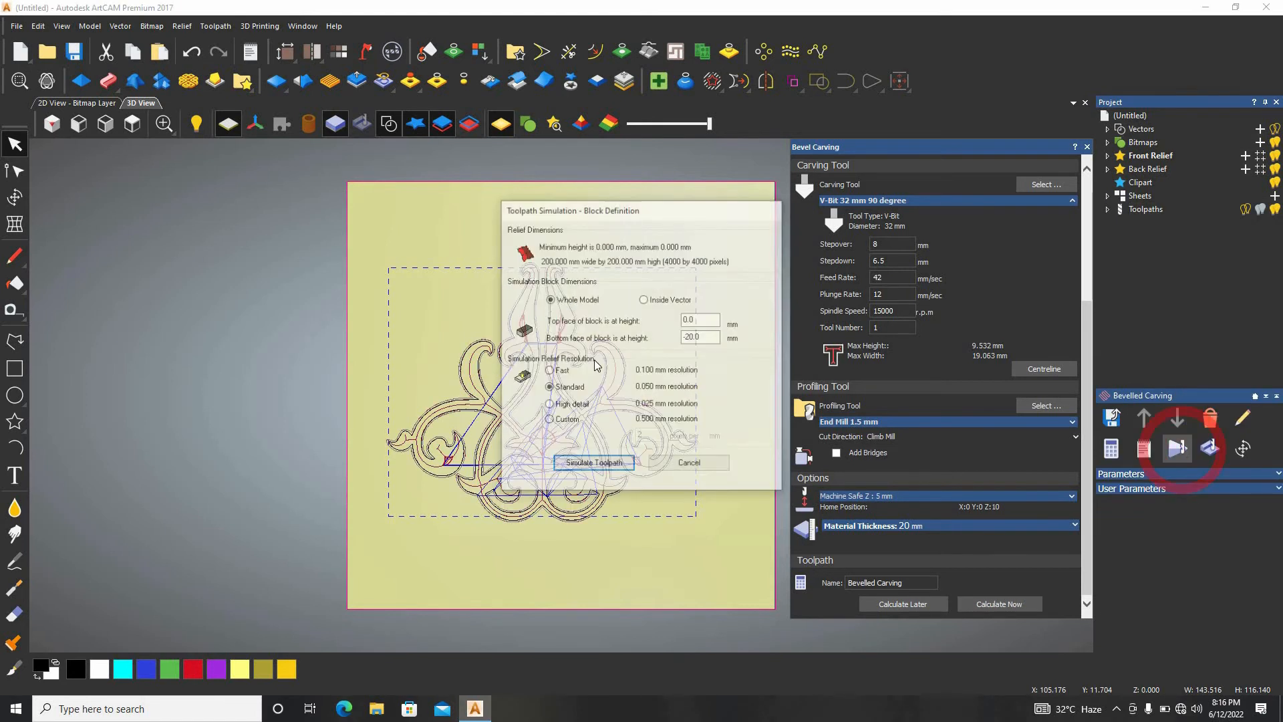
pyautogui.click(549, 371)
pyautogui.click(593, 464)
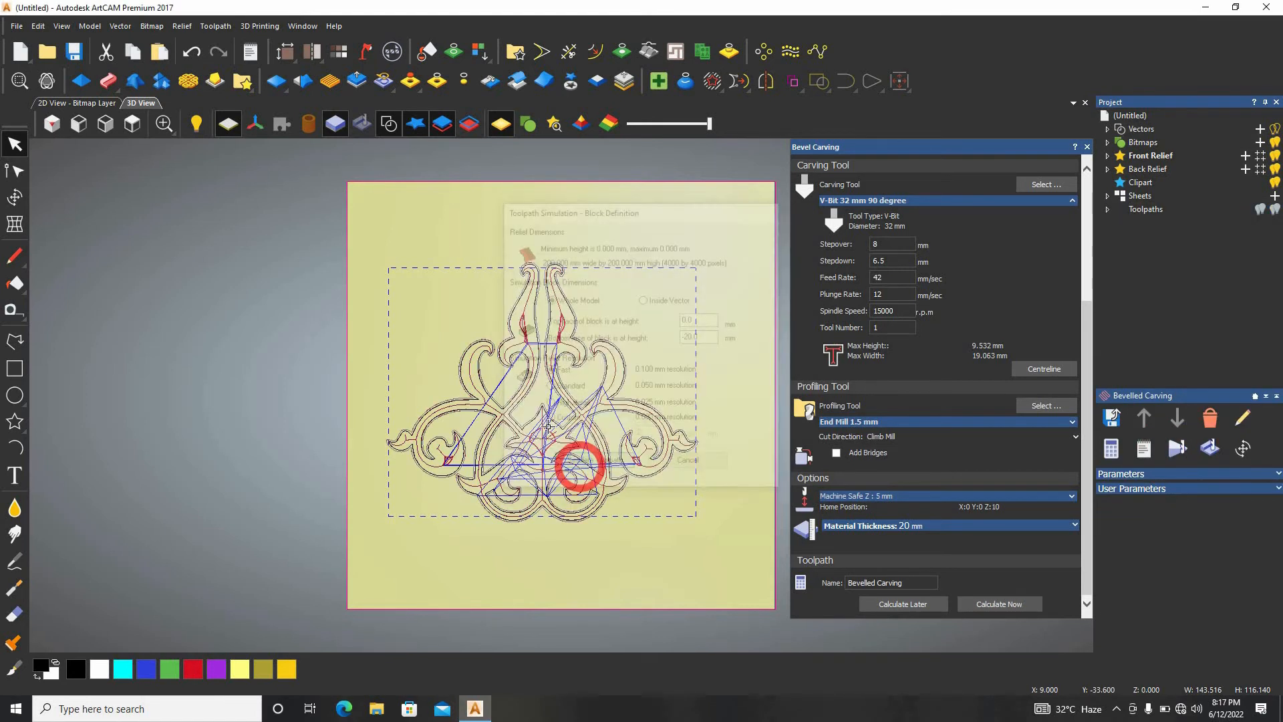
pyautogui.click(135, 231)
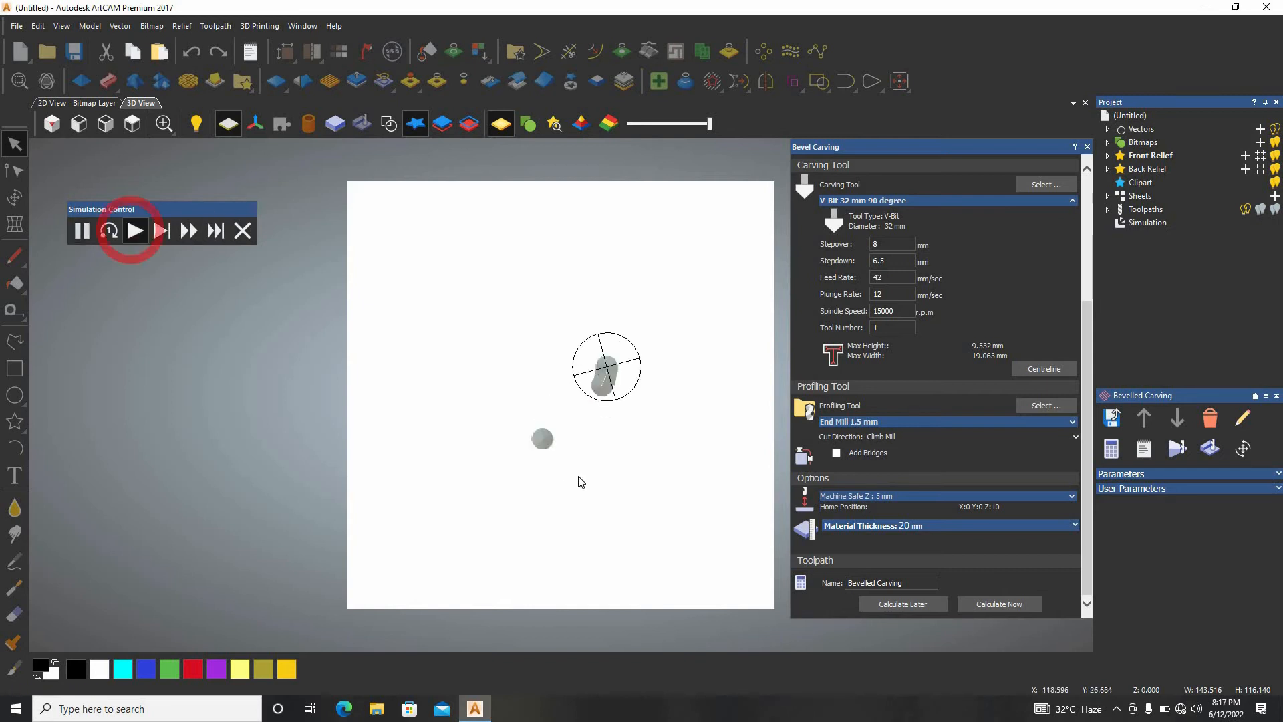
pyautogui.click(189, 231)
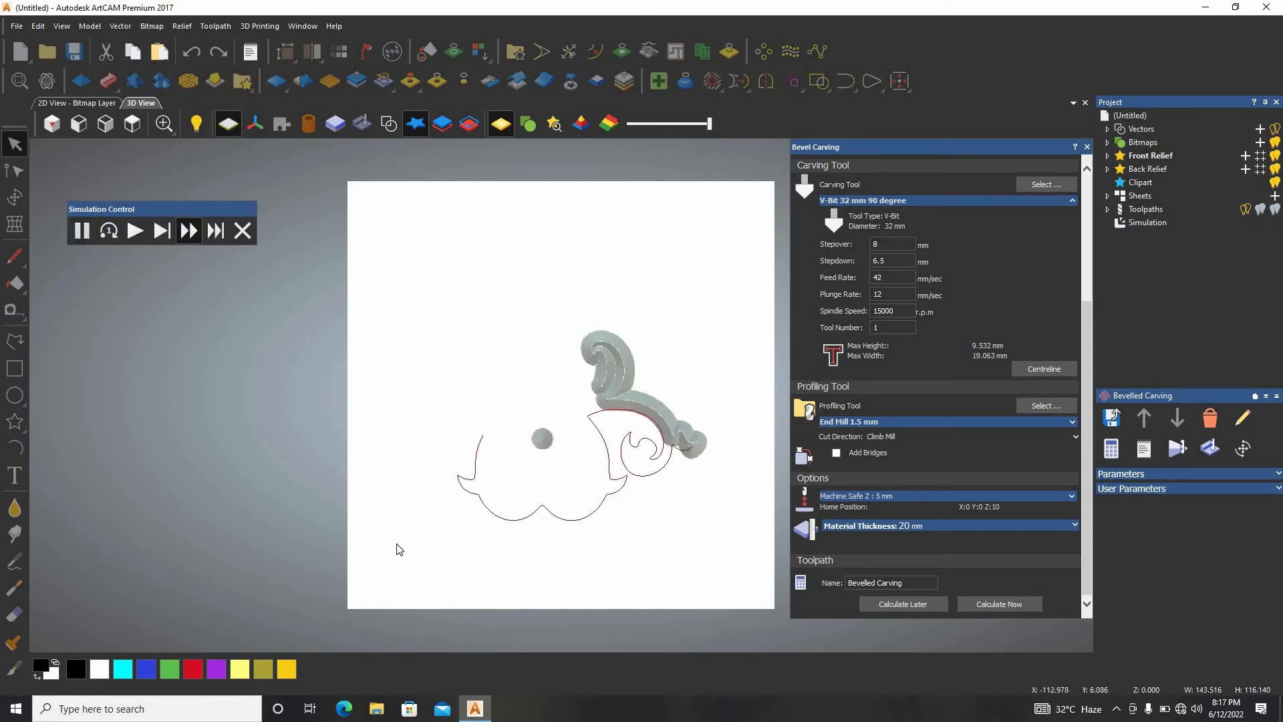
# Examine the bevelled ornament up close in an isometric view while the carving simulation runs at high speed.
pyautogui.click(54, 124)
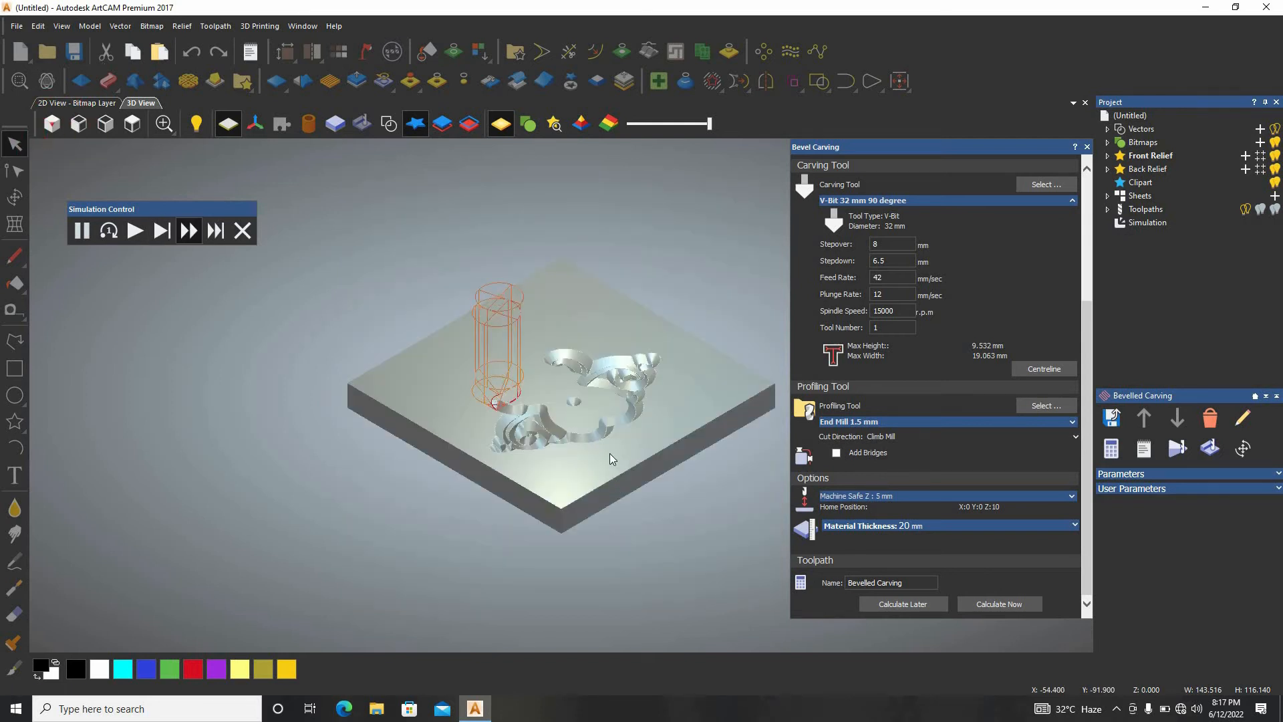
pyautogui.scroll(6, 467, 387)
pyautogui.scroll(3, 402, 354)
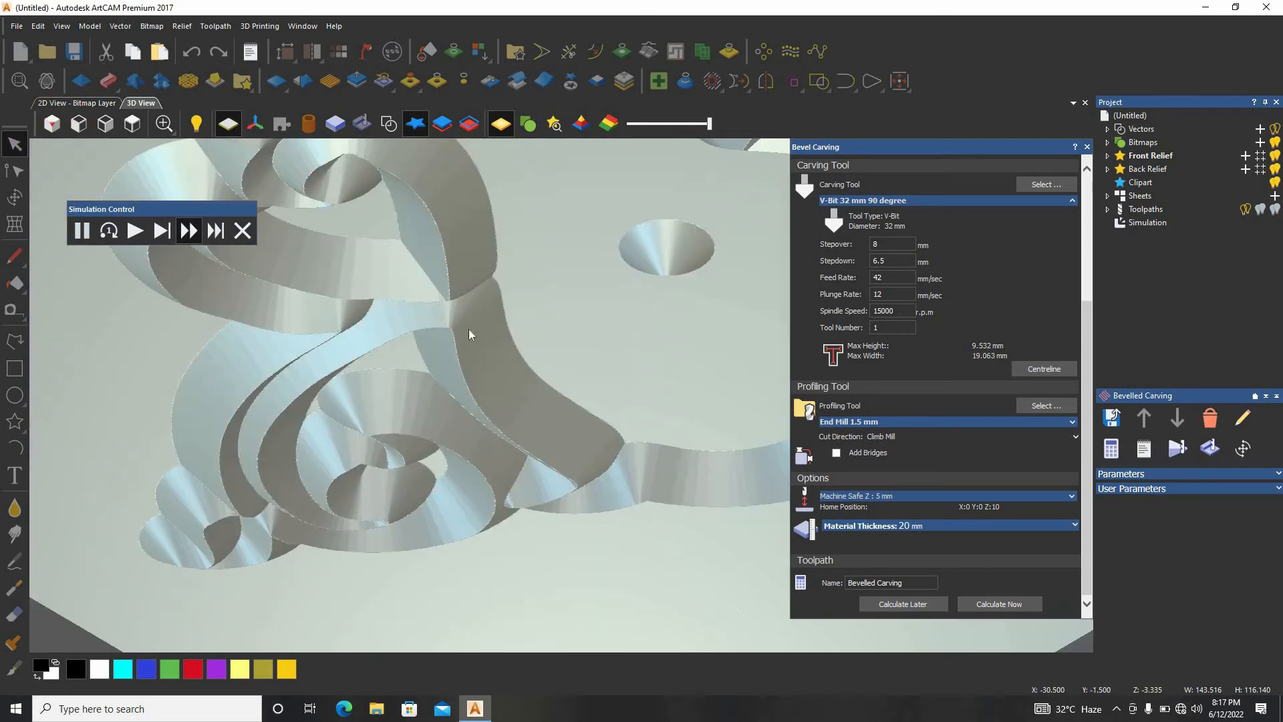
pyautogui.scroll(-1, 568, 383)
pyautogui.scroll(-5, 576, 304)
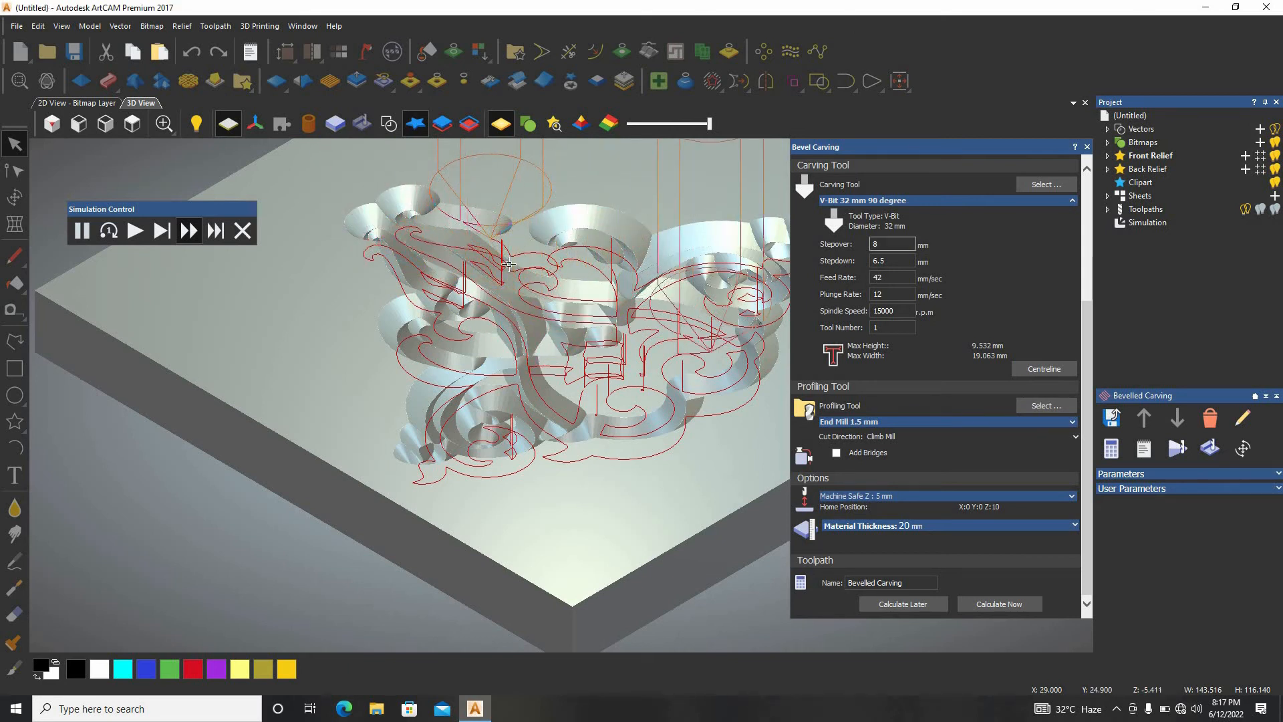
pyautogui.scroll(3, 544, 342)
pyautogui.scroll(-3, 544, 342)
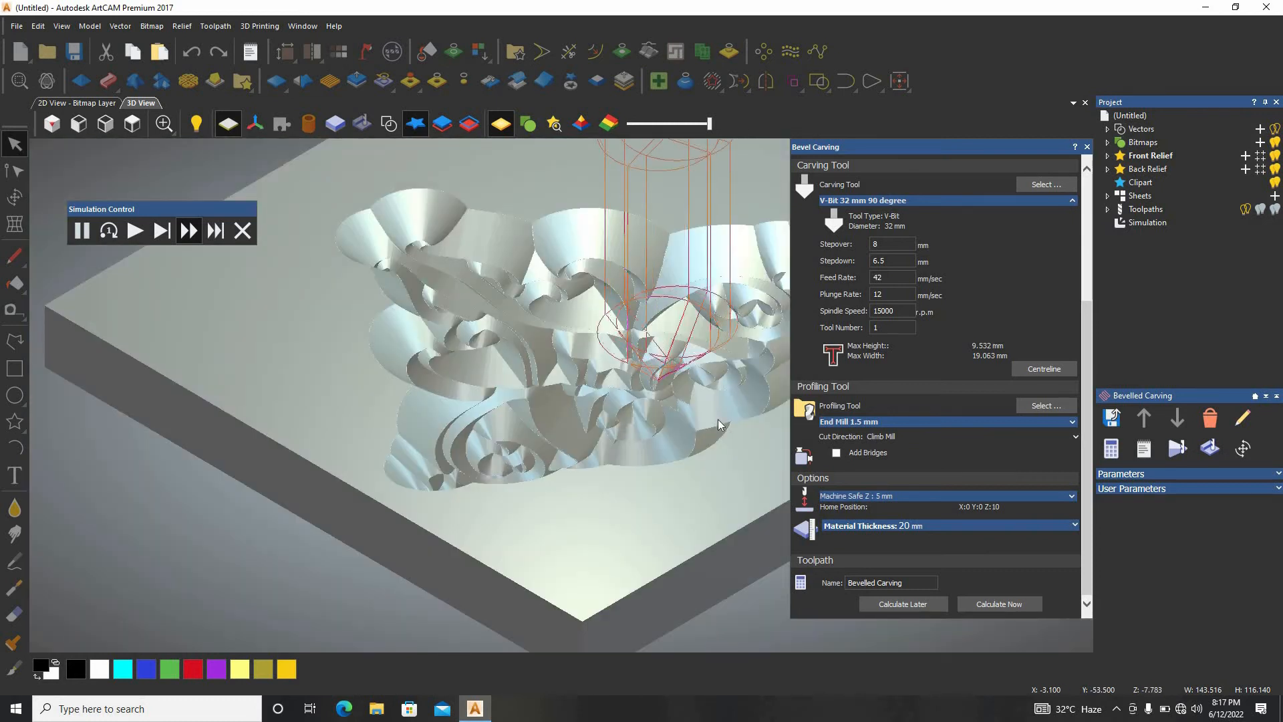
pyautogui.scroll(5, 719, 419)
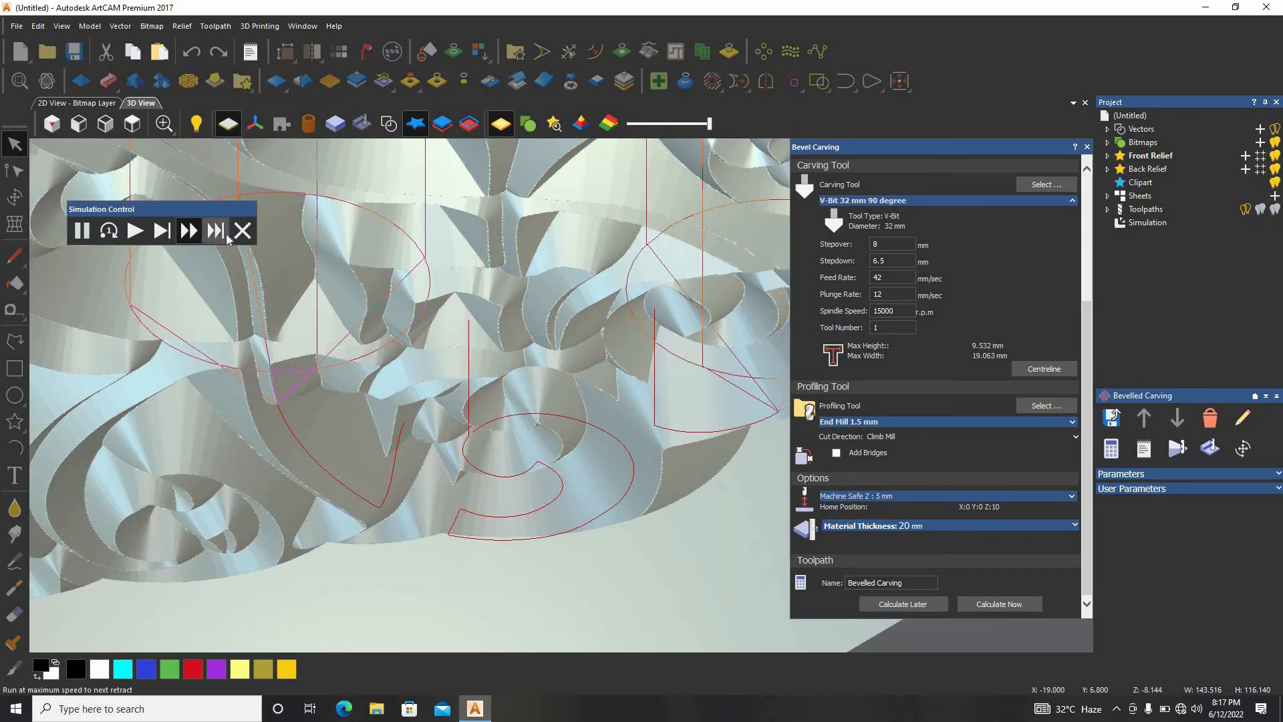
pyautogui.click(190, 238)
pyautogui.scroll(-5, 598, 354)
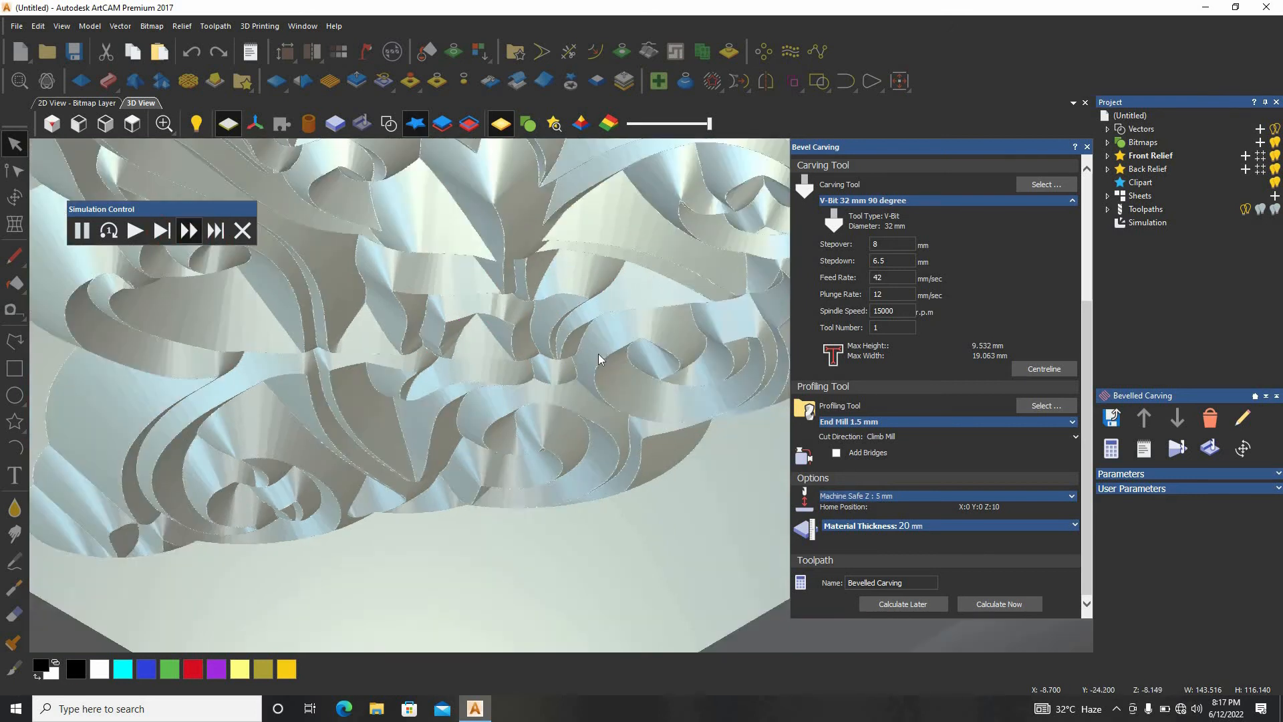
pyautogui.scroll(8, 496, 375)
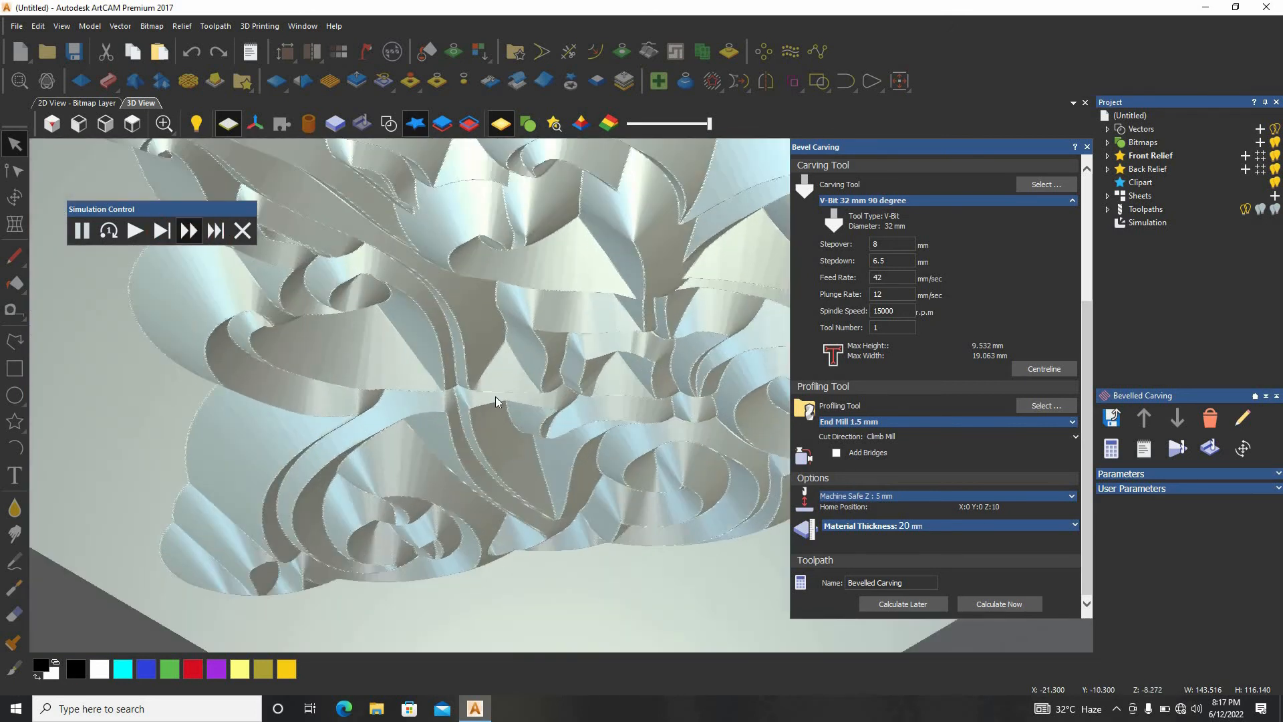
pyautogui.click(189, 233)
pyautogui.scroll(-4, 403, 317)
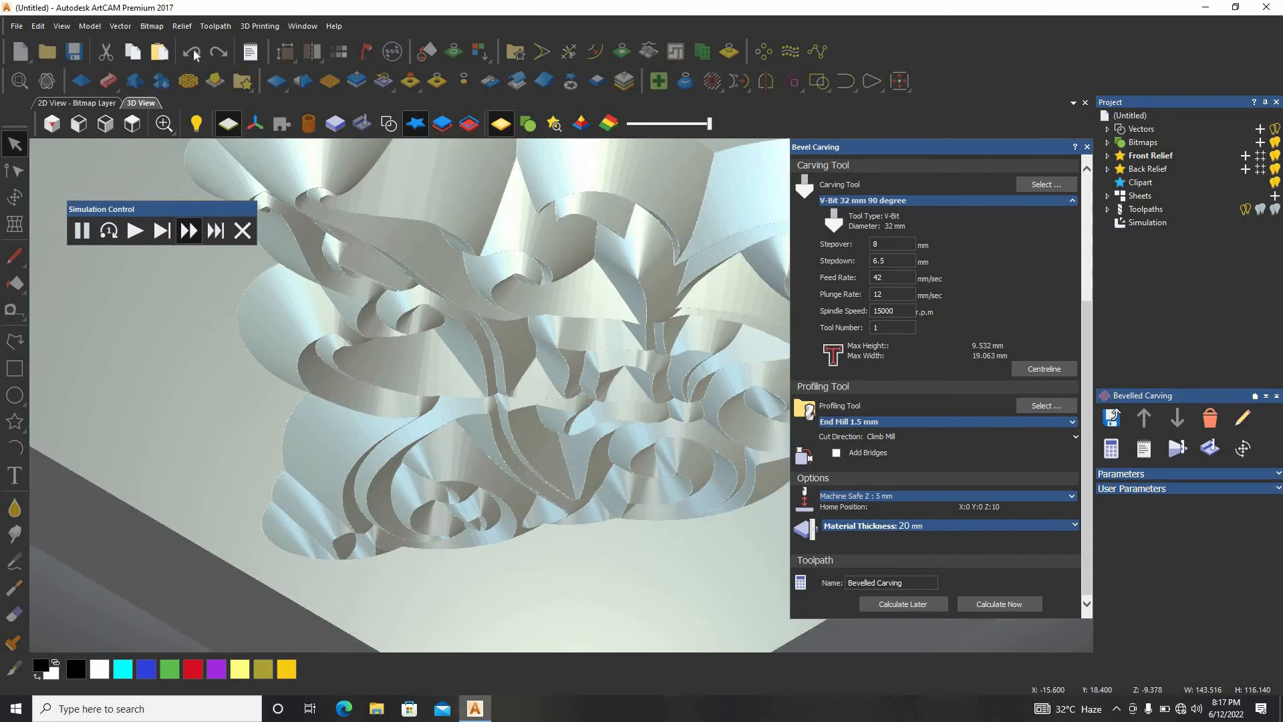
pyautogui.scroll(-3, 546, 314)
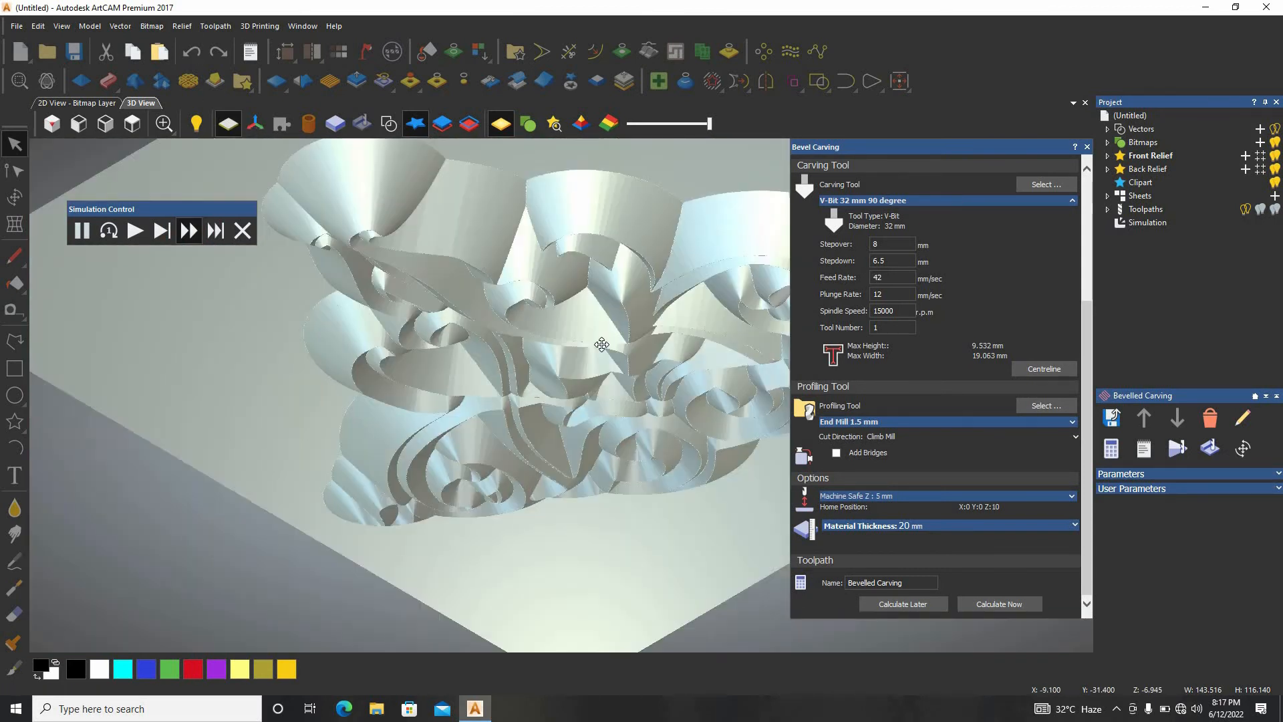
pyautogui.scroll(8, 523, 401)
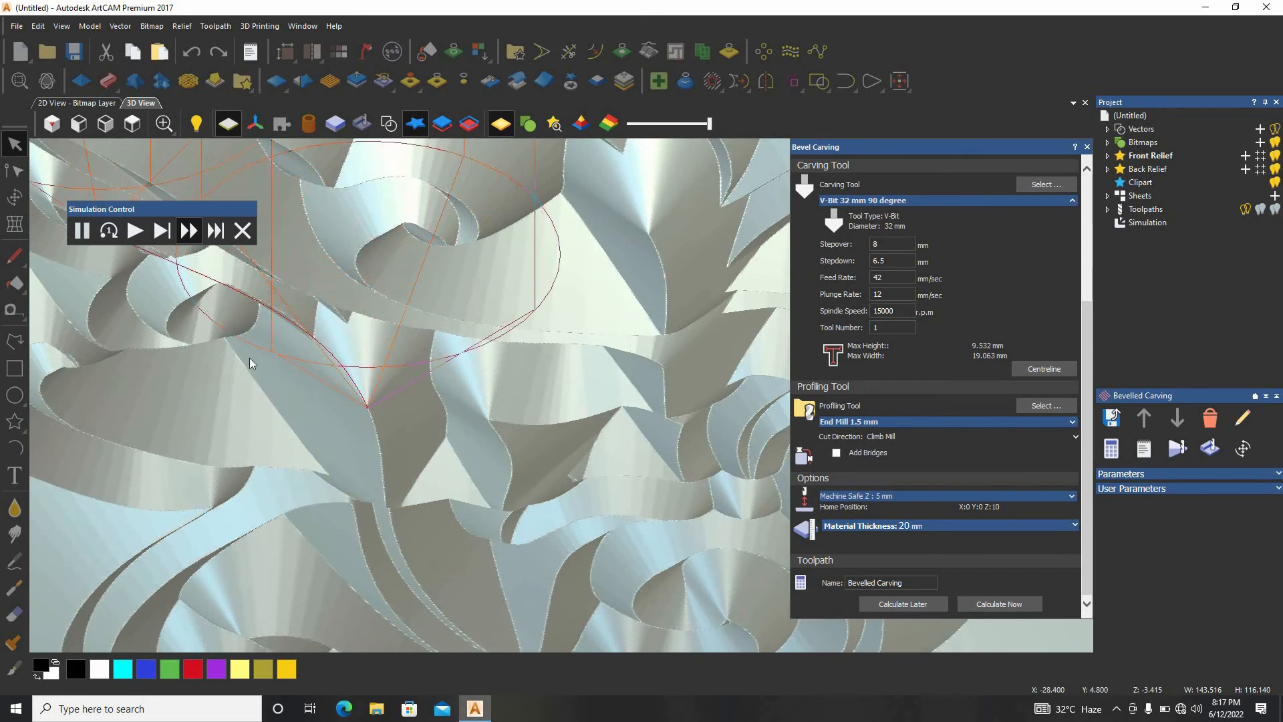
# Examine the ornament from different distances while the fast bevel carving simulation plays, and abandon the simulation.
pyautogui.scroll(-2, 346, 368)
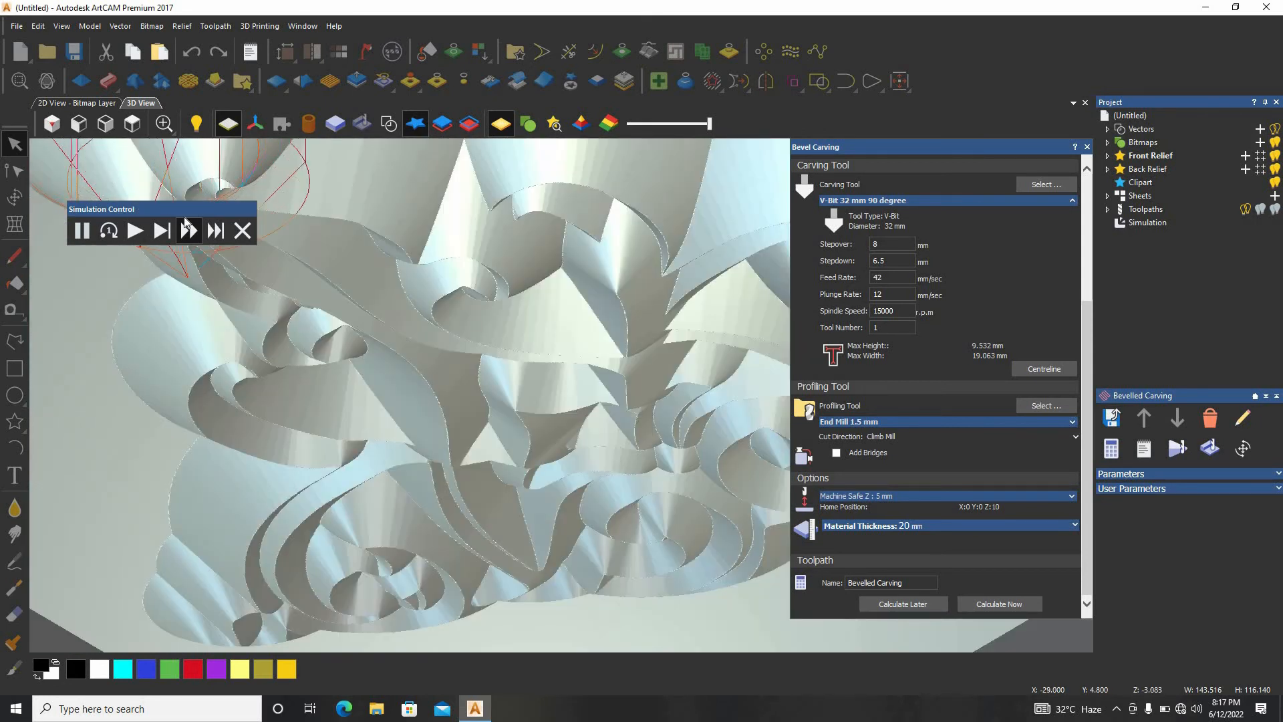
pyautogui.click(198, 231)
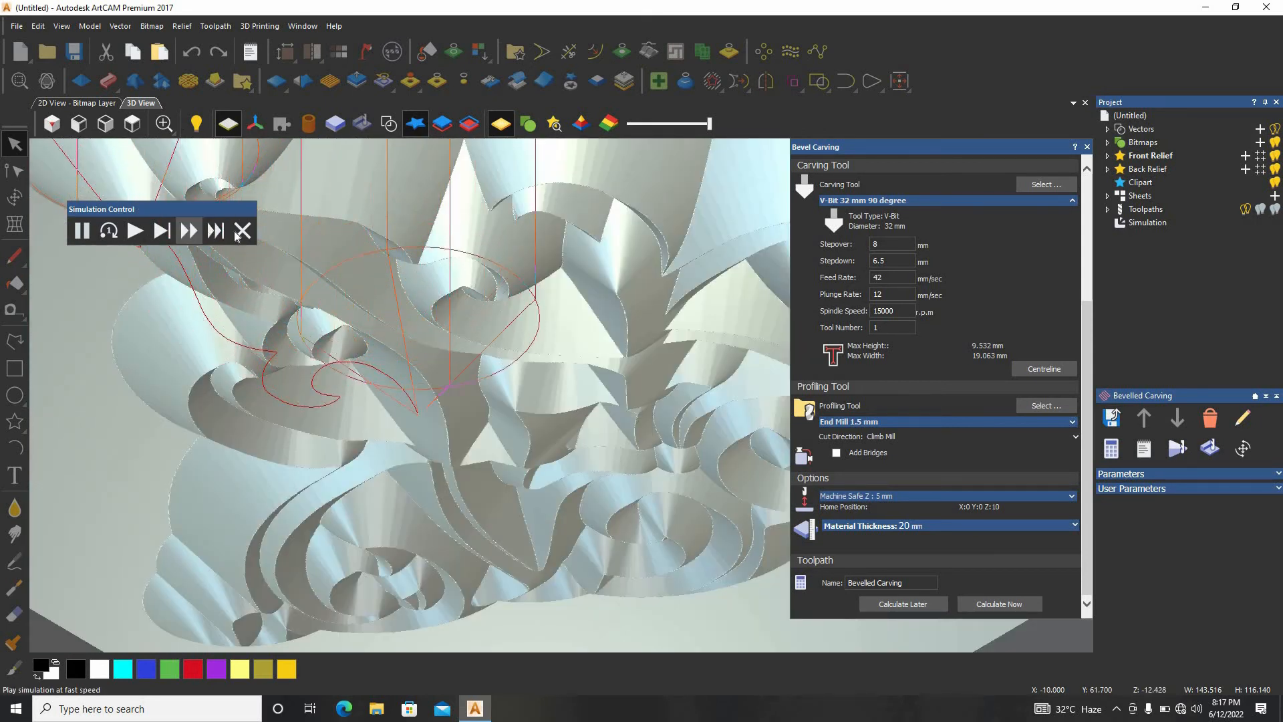
pyautogui.scroll(-5, 266, 401)
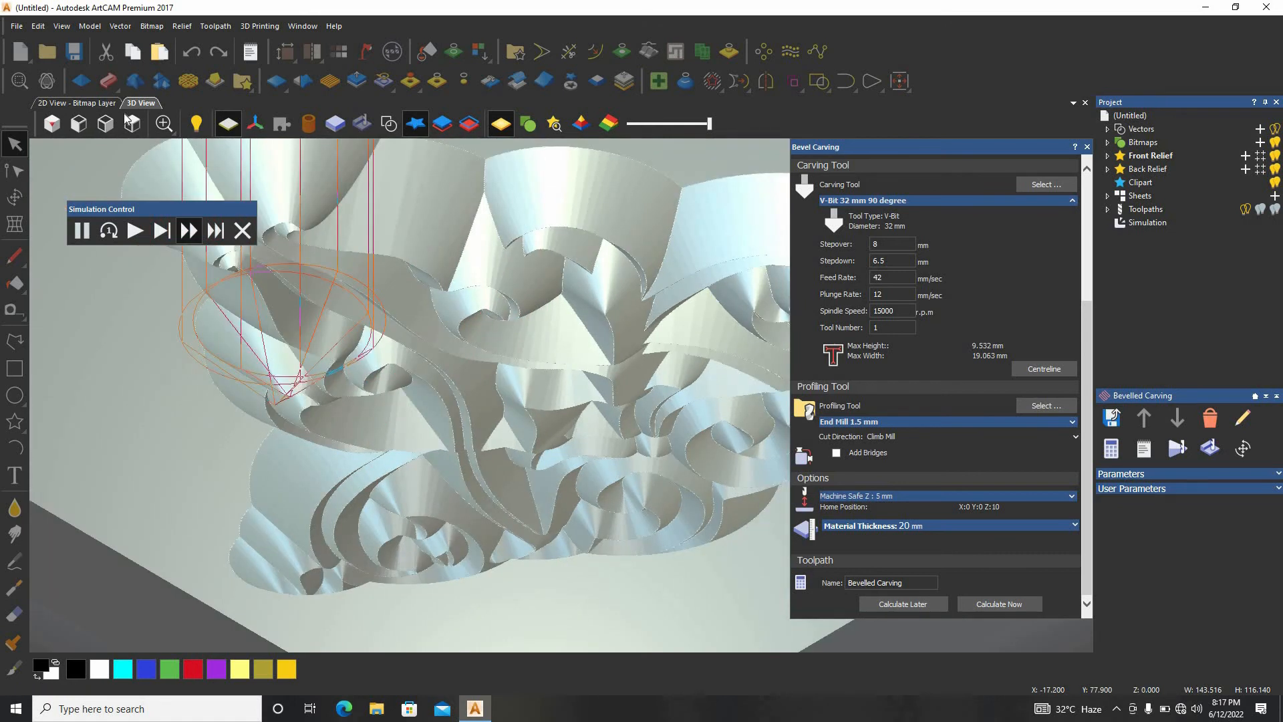
pyautogui.scroll(5, 454, 374)
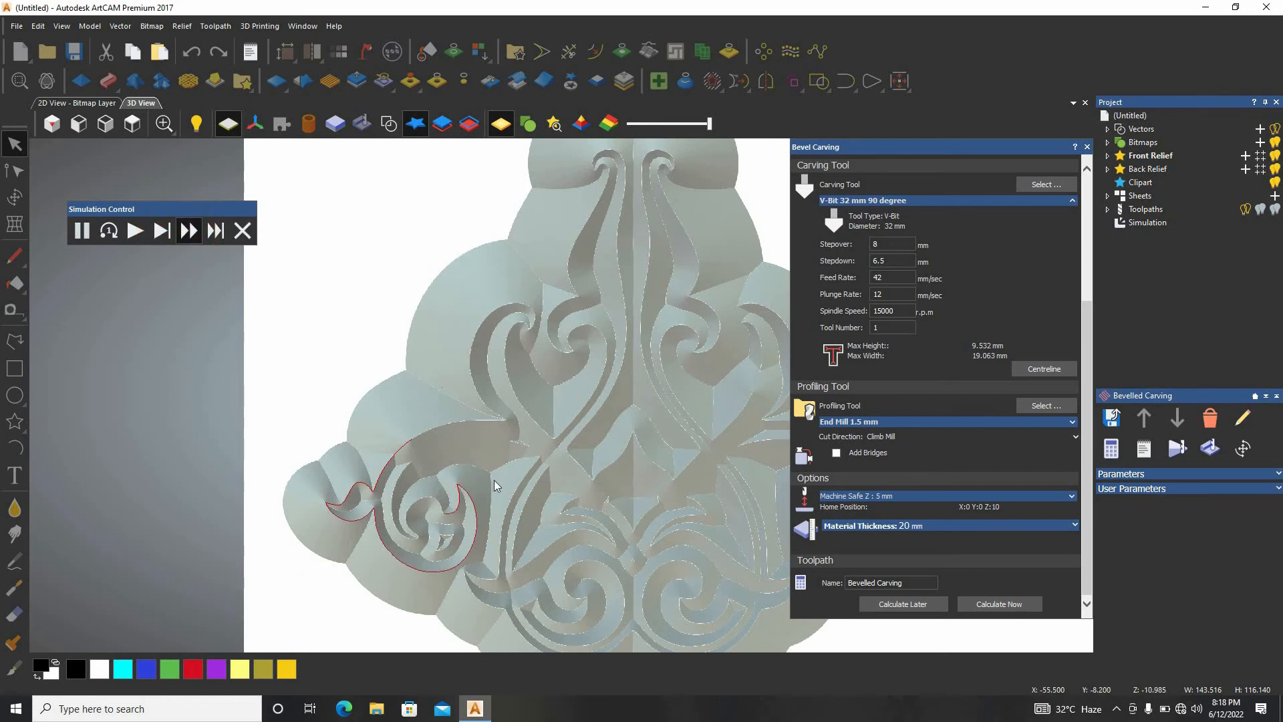
pyautogui.scroll(-2, 493, 480)
pyautogui.click(244, 232)
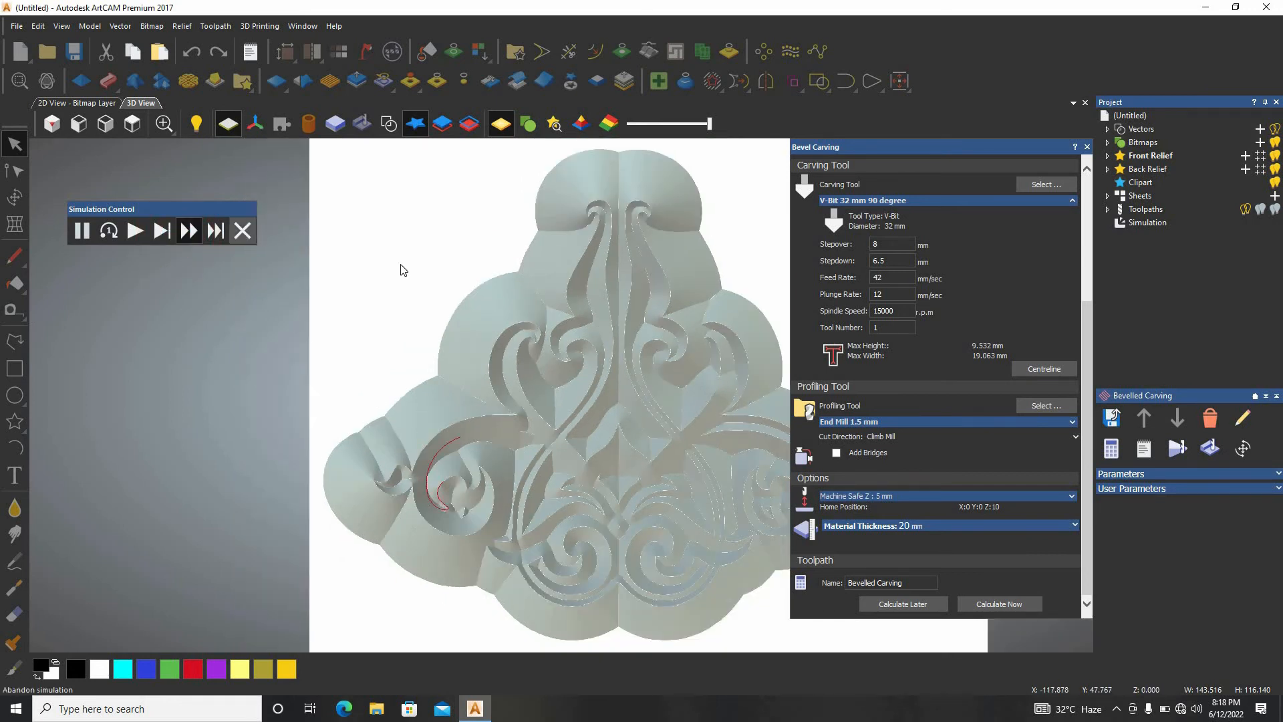
# Delete the existing simulation and simulate all toolpaths on the whole model at Fast resolution.
pyautogui.rightClick(1161, 222)
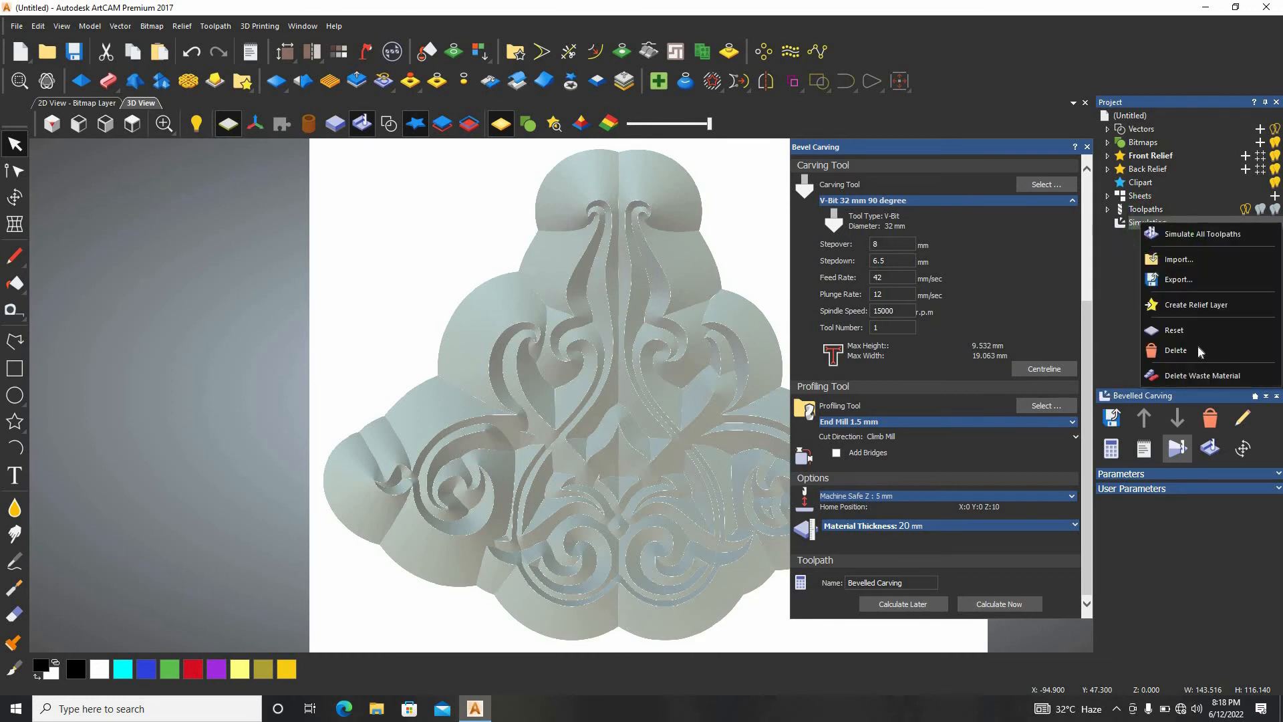
pyautogui.click(1198, 346)
pyautogui.rightClick(1144, 210)
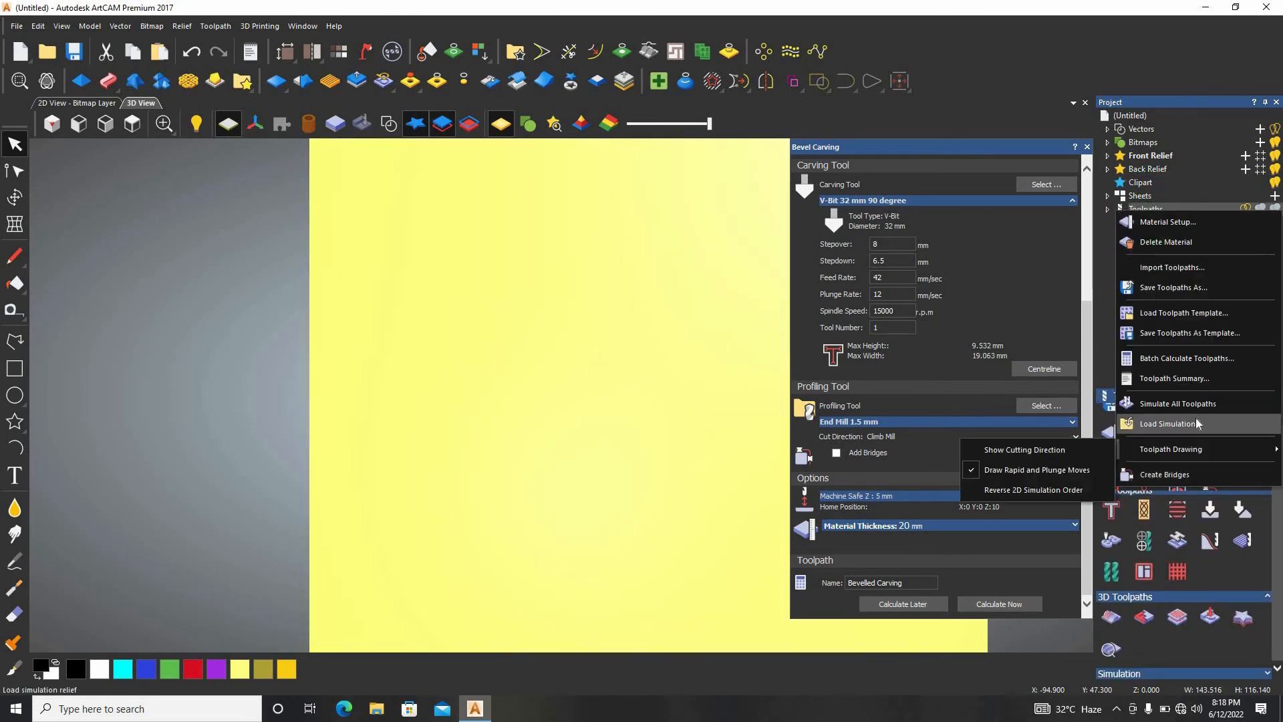
pyautogui.click(1178, 404)
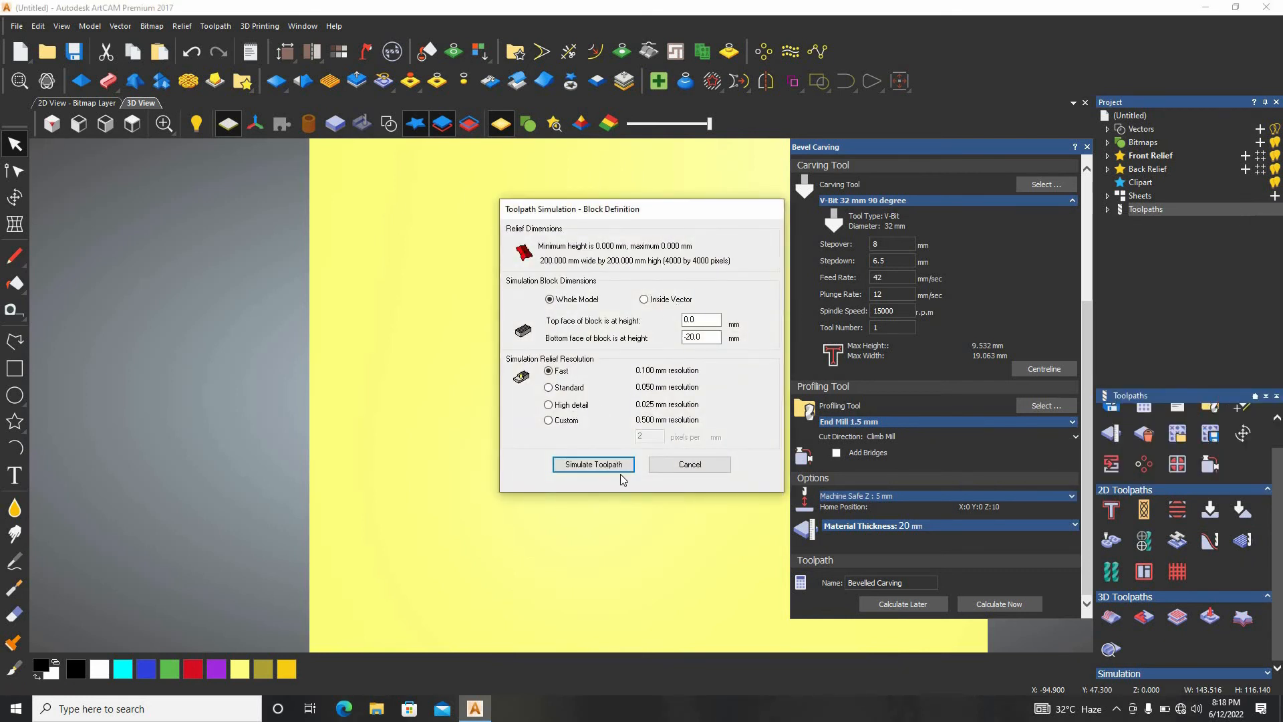
pyautogui.click(593, 464)
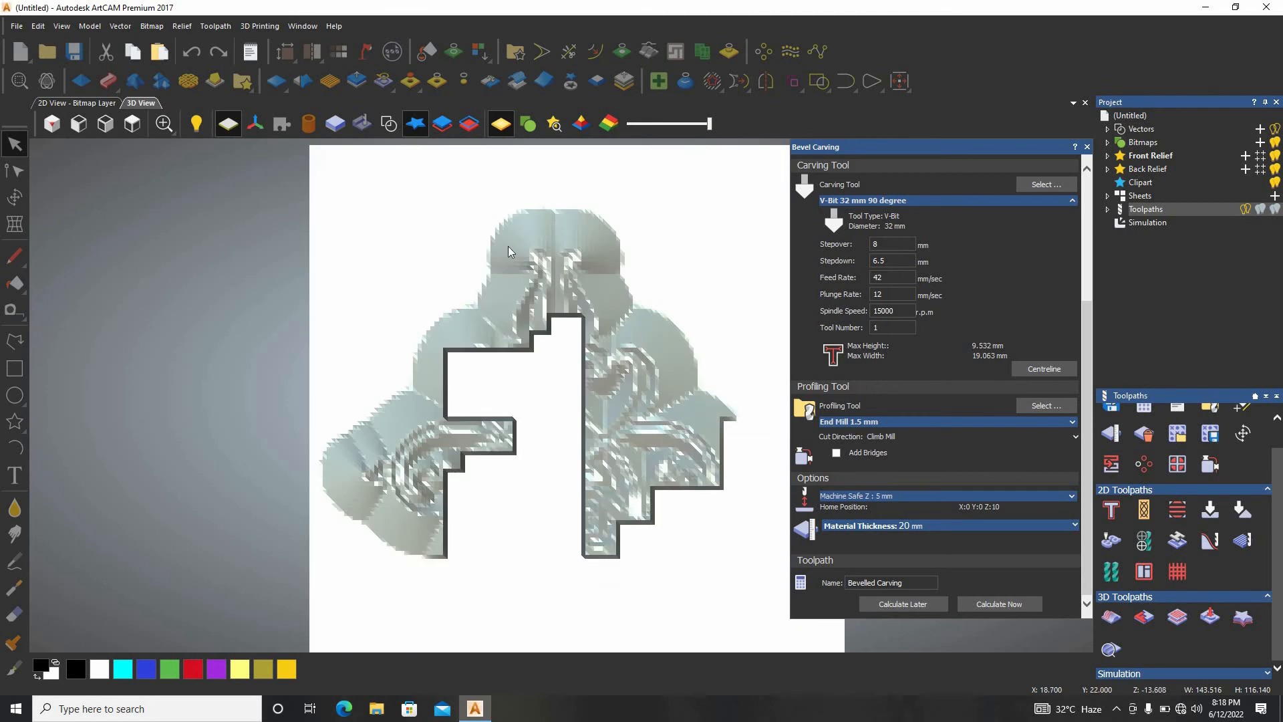
# Inspect the profiled edges and bevels of the simulated ornament up close in an isometric view.
pyautogui.click(49, 126)
pyautogui.scroll(10, 537, 431)
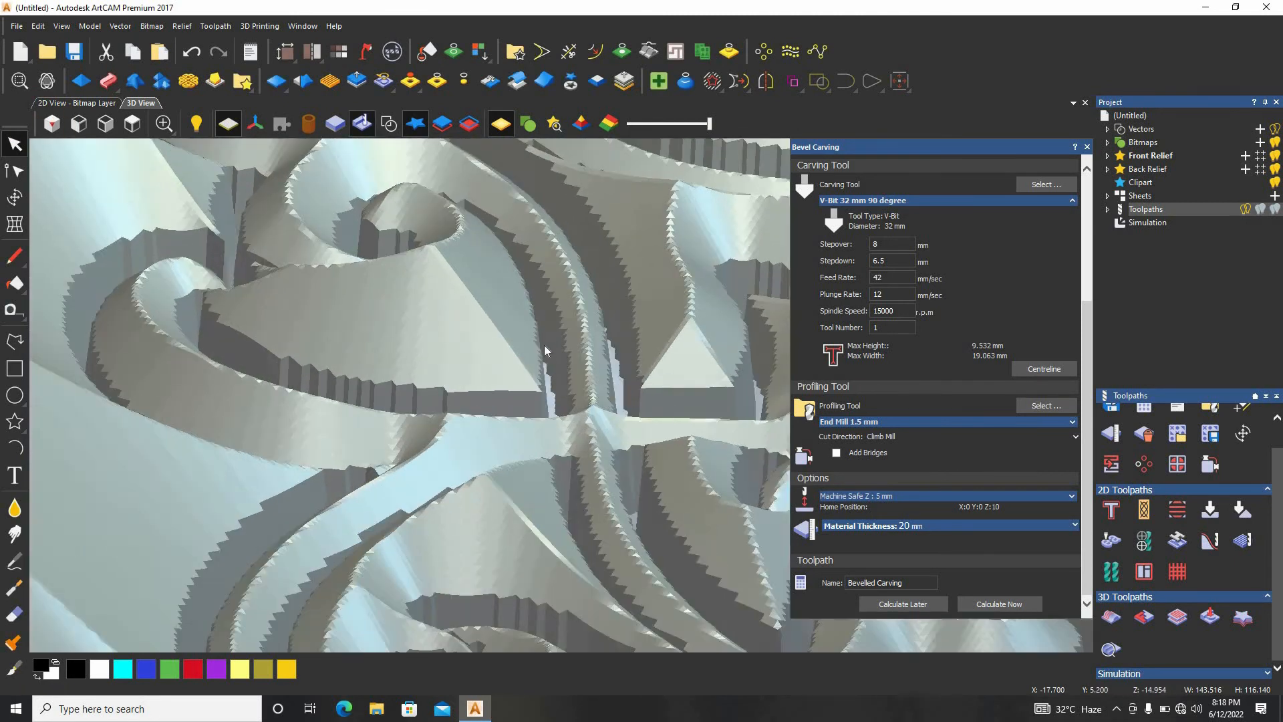
pyautogui.scroll(-4, 635, 354)
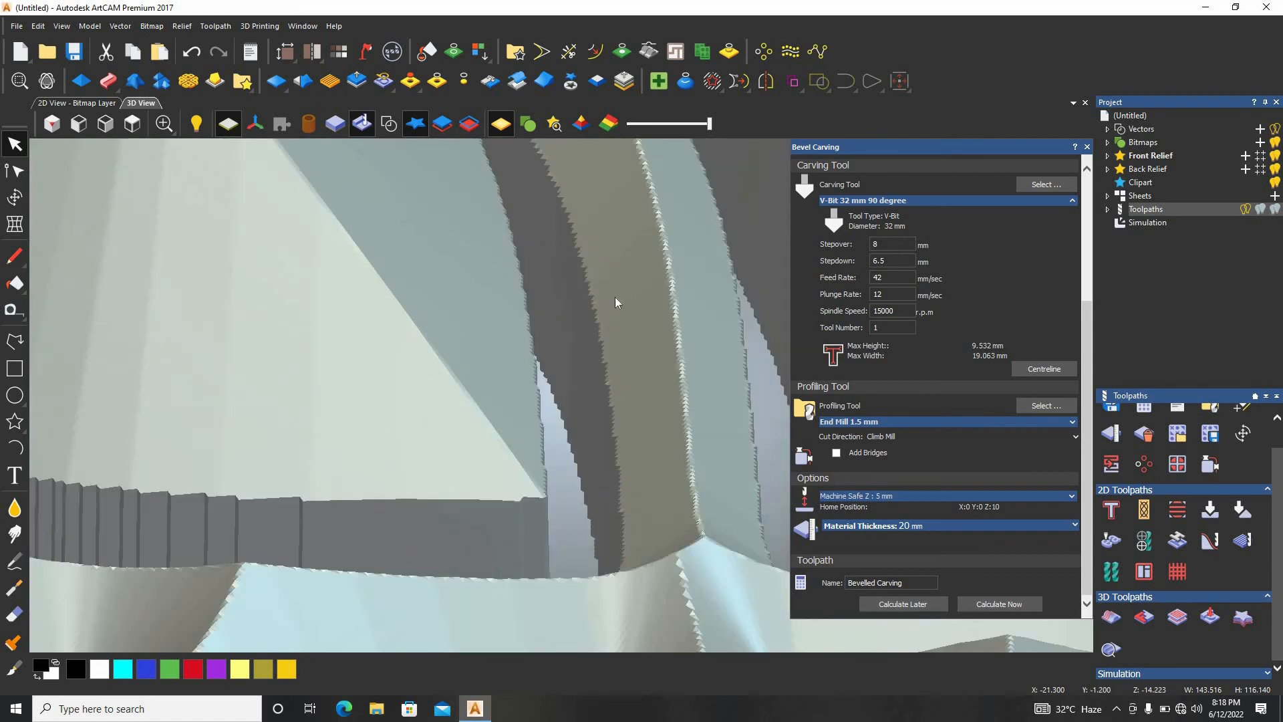
pyautogui.scroll(-5, 615, 271)
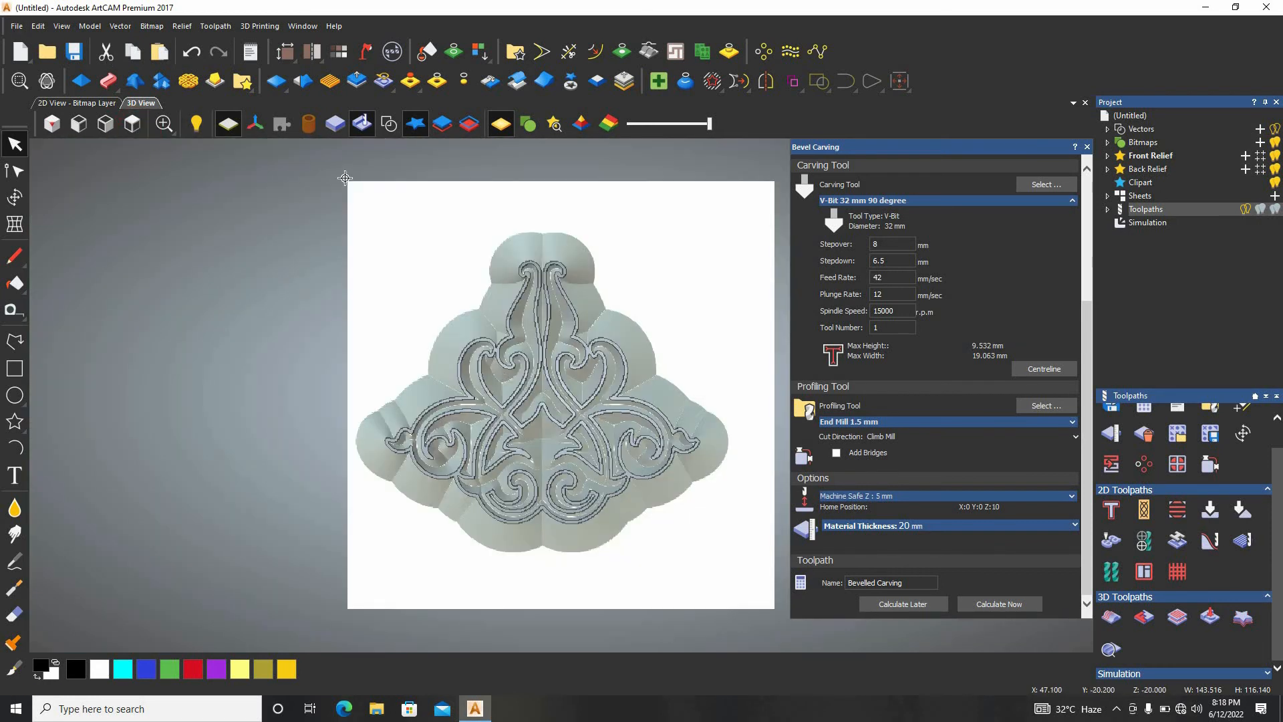
# Delete the simulation and show the ornament vectors in the 3D view from above.
pyautogui.rightClick(1161, 225)
pyautogui.click(1204, 348)
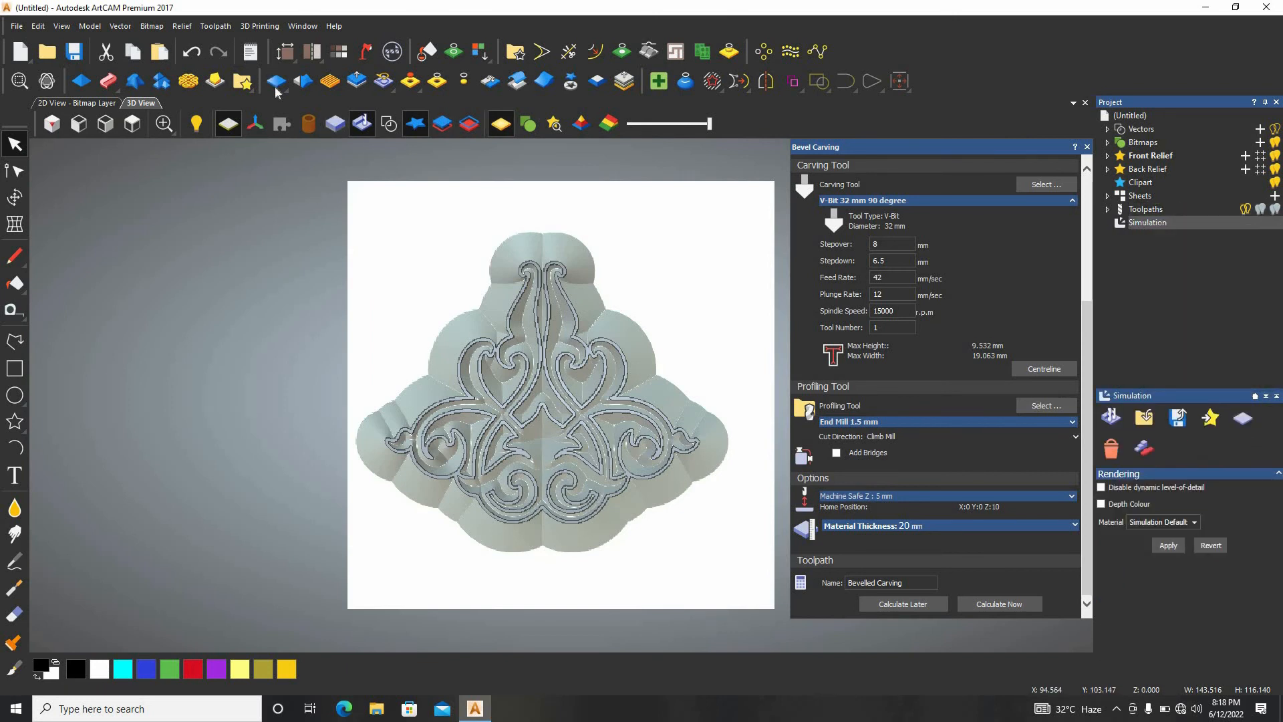
pyautogui.click(132, 126)
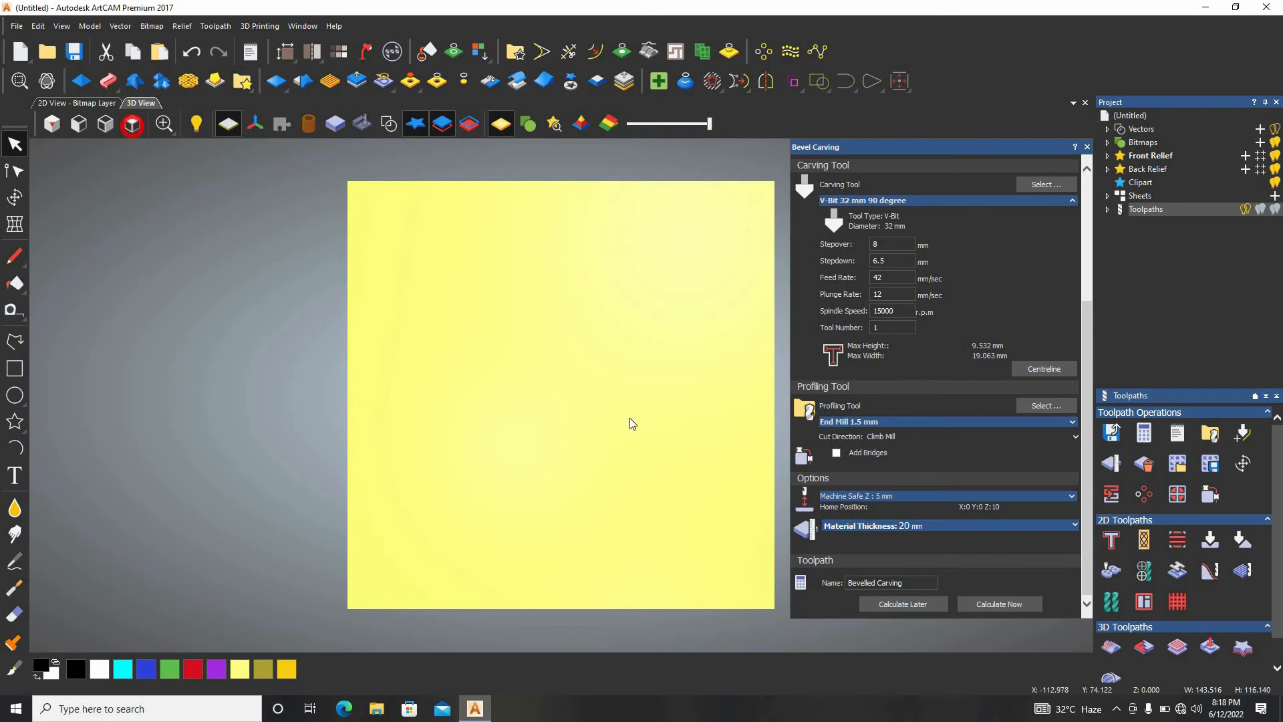
pyautogui.click(388, 123)
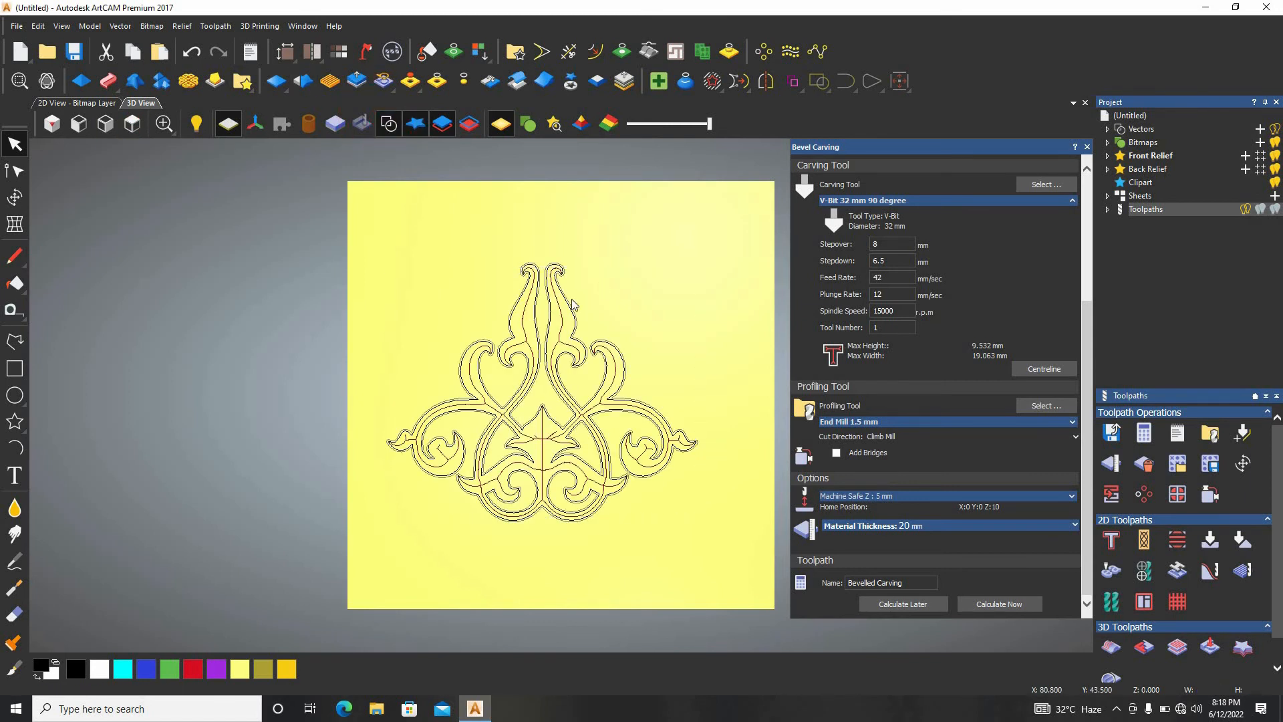
# Create a rectangle about 188 mm wide and 144 mm high surrounding the ornament.
pyautogui.click(15, 368)
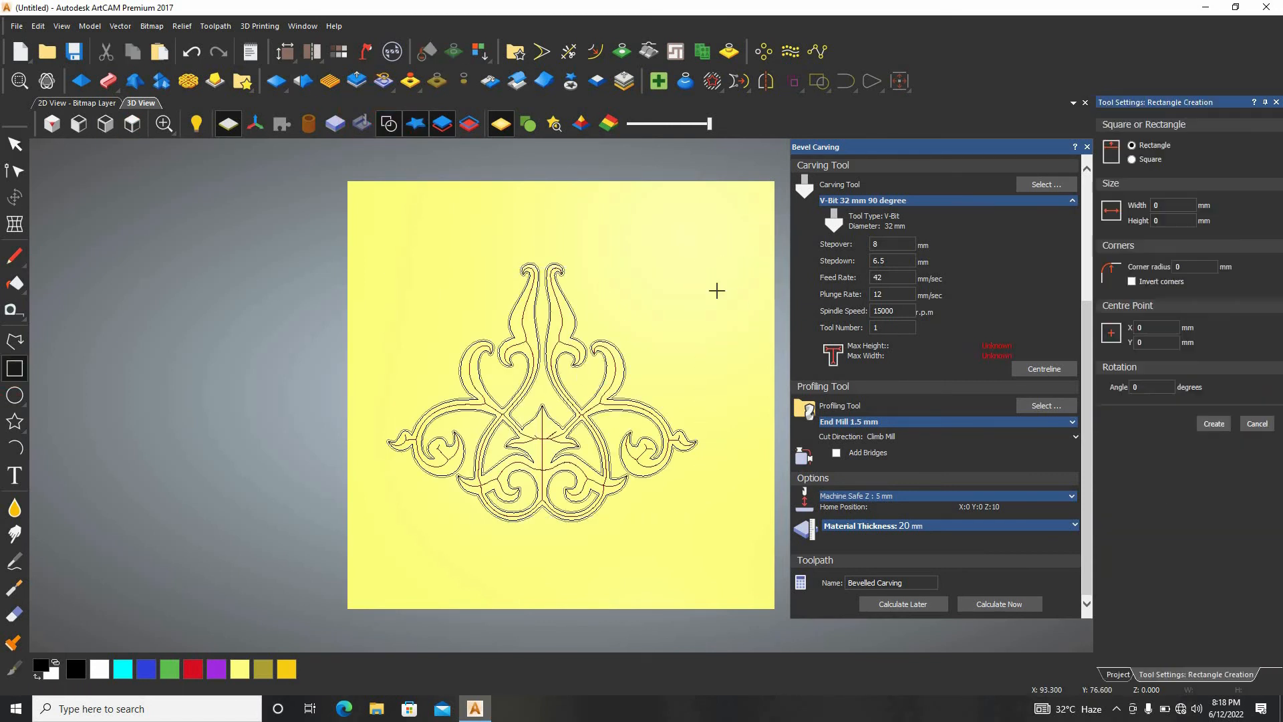
pyautogui.moveTo(766, 230); pyautogui.dragTo(363, 540)
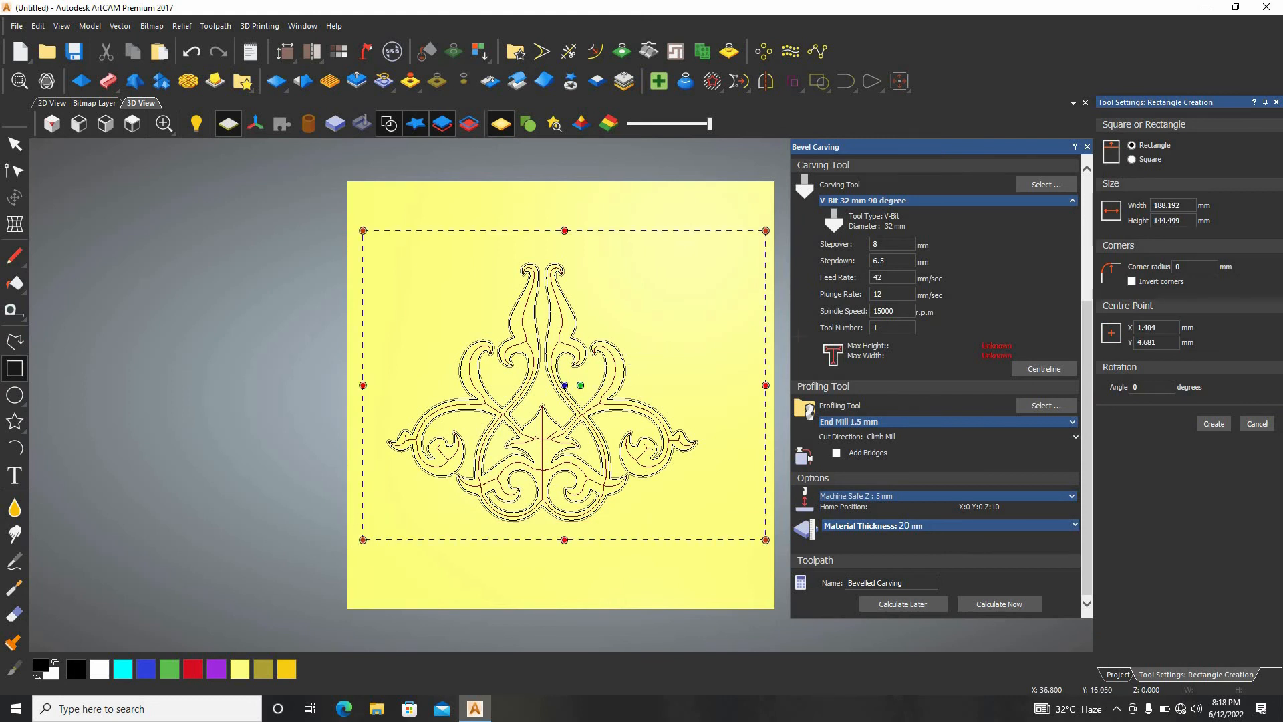
pyautogui.click(1213, 424)
# Set up a 2D Area Clearance for the rectangle and ornament vectors with a finish depth of 20 mm, hiding the existing toolpaths.
pyautogui.click(1175, 537)
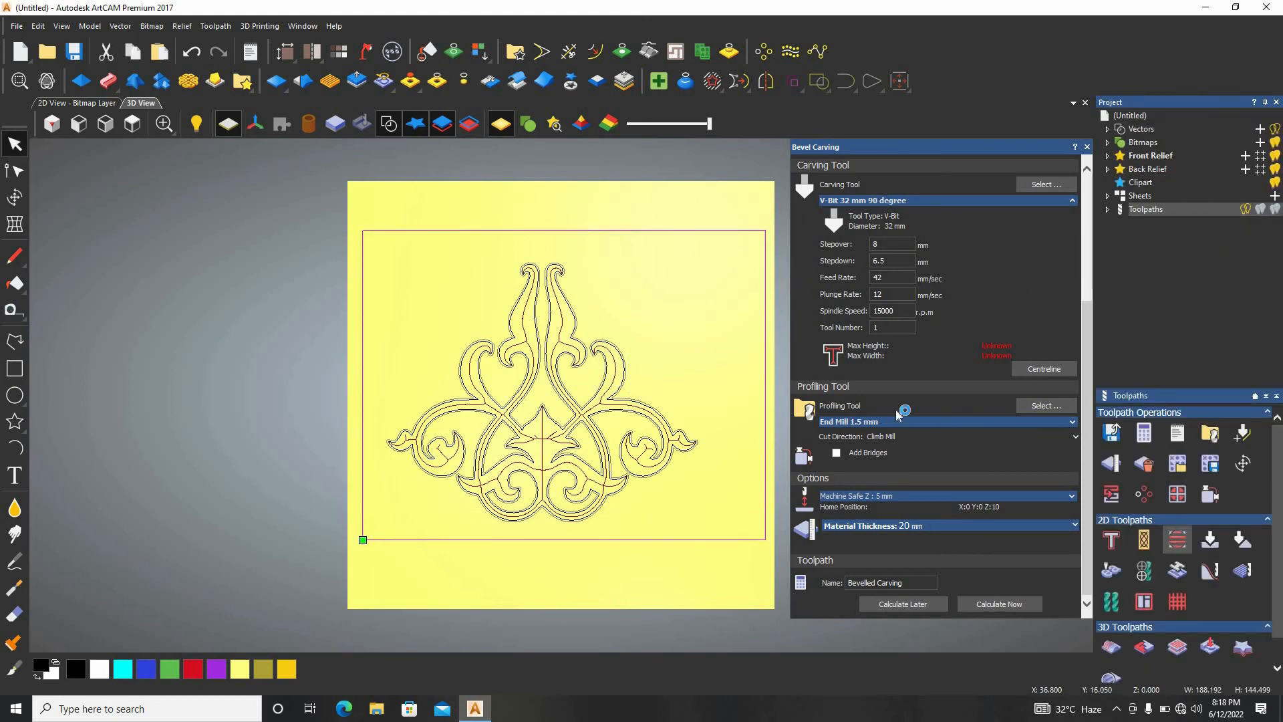
pyautogui.click(1248, 209)
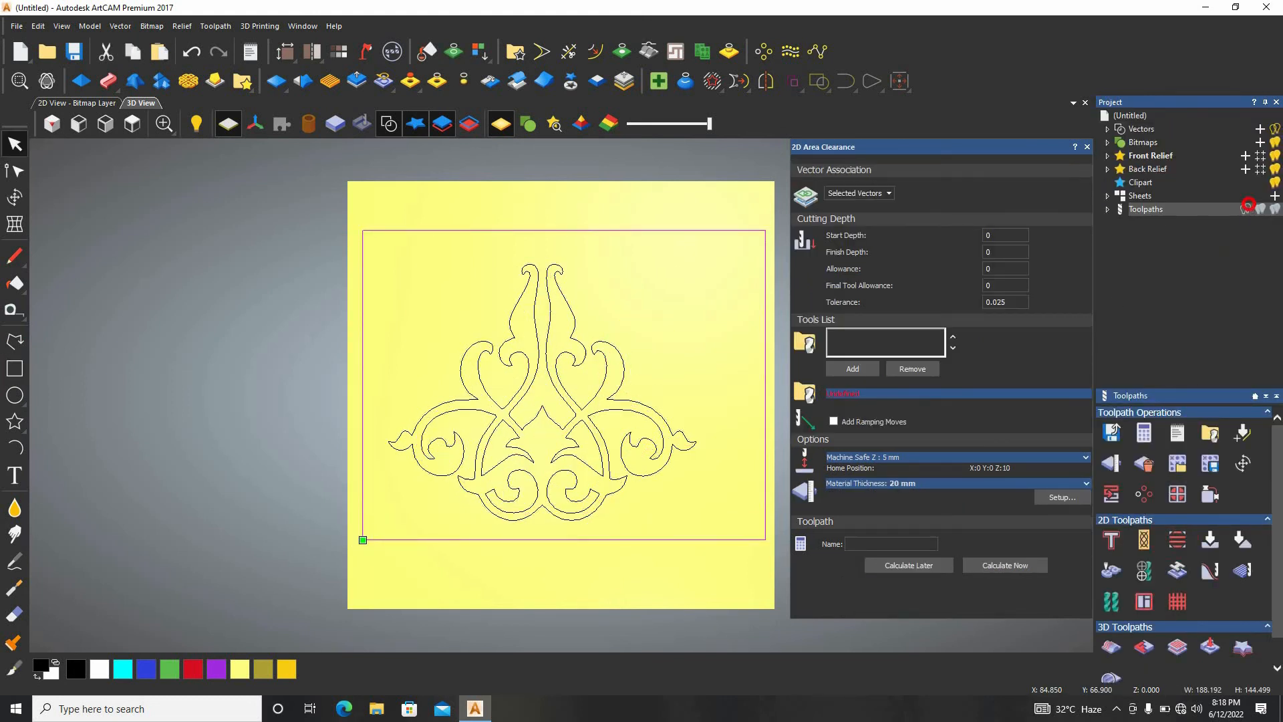
pyautogui.moveTo(701, 183); pyautogui.dragTo(338, 553)
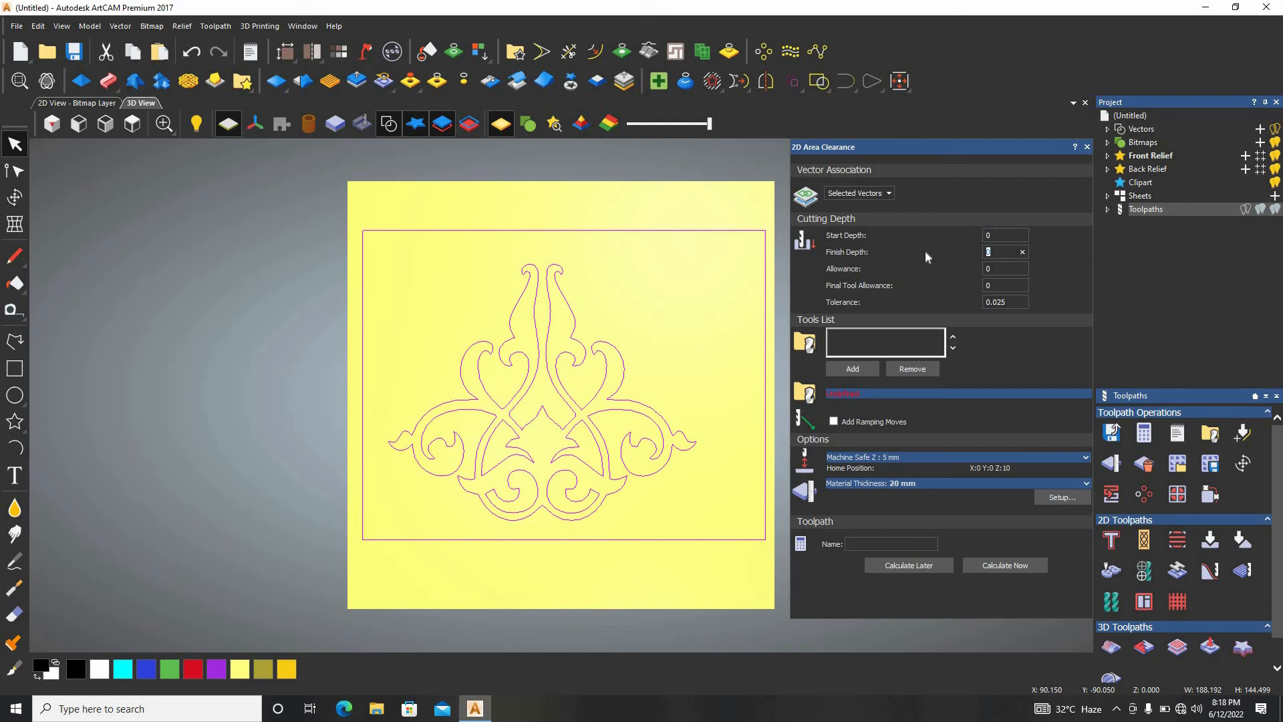
pyautogui.write('2')
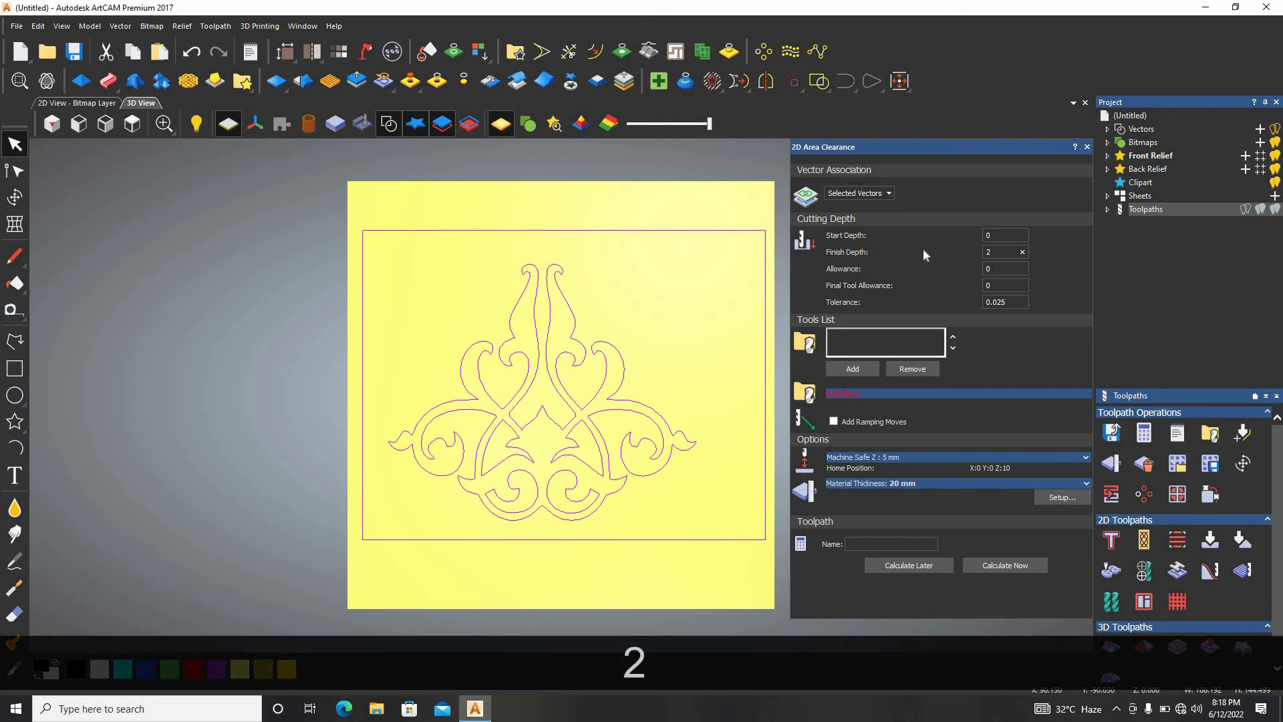
pyautogui.write('0')
# Add the End Mill 3 mm from the steel roughing and 2D finishing tools and calculate the raster area clearance toolpath.
pyautogui.click(866, 368)
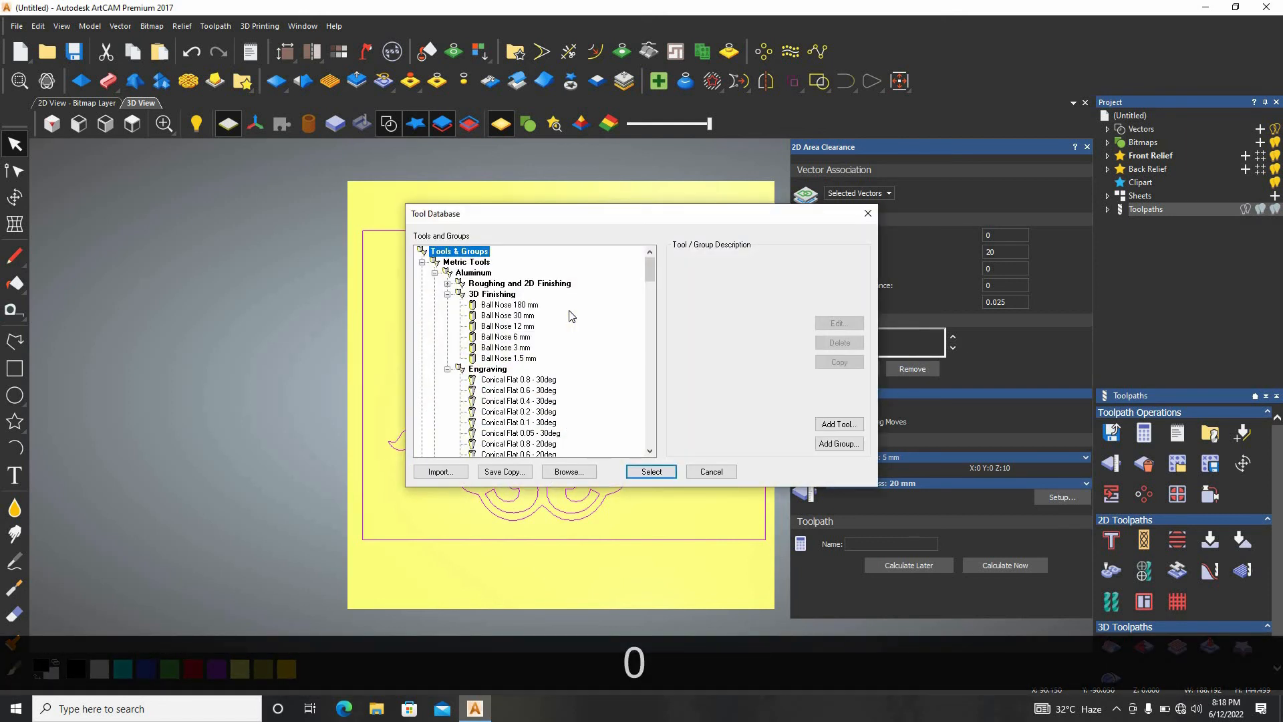
pyautogui.scroll(-3, 535, 326)
pyautogui.scroll(-2, 535, 326)
pyautogui.scroll(2, 534, 326)
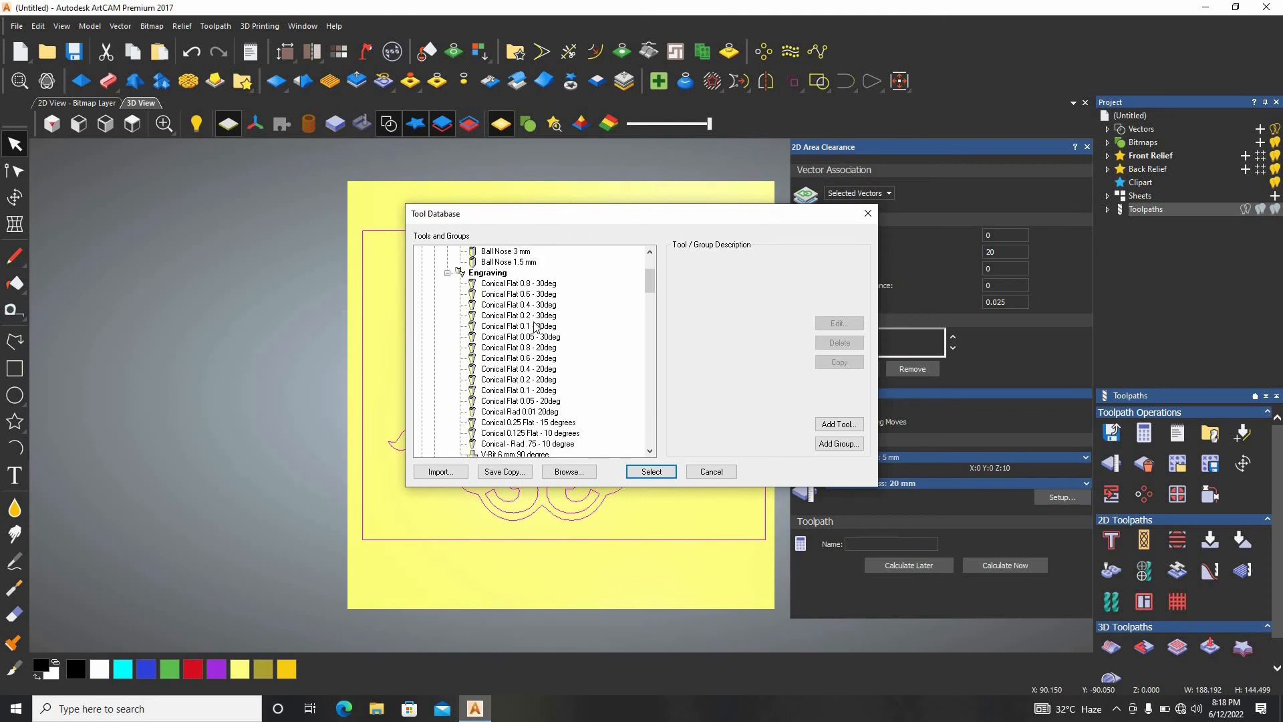
pyautogui.scroll(-4, 535, 326)
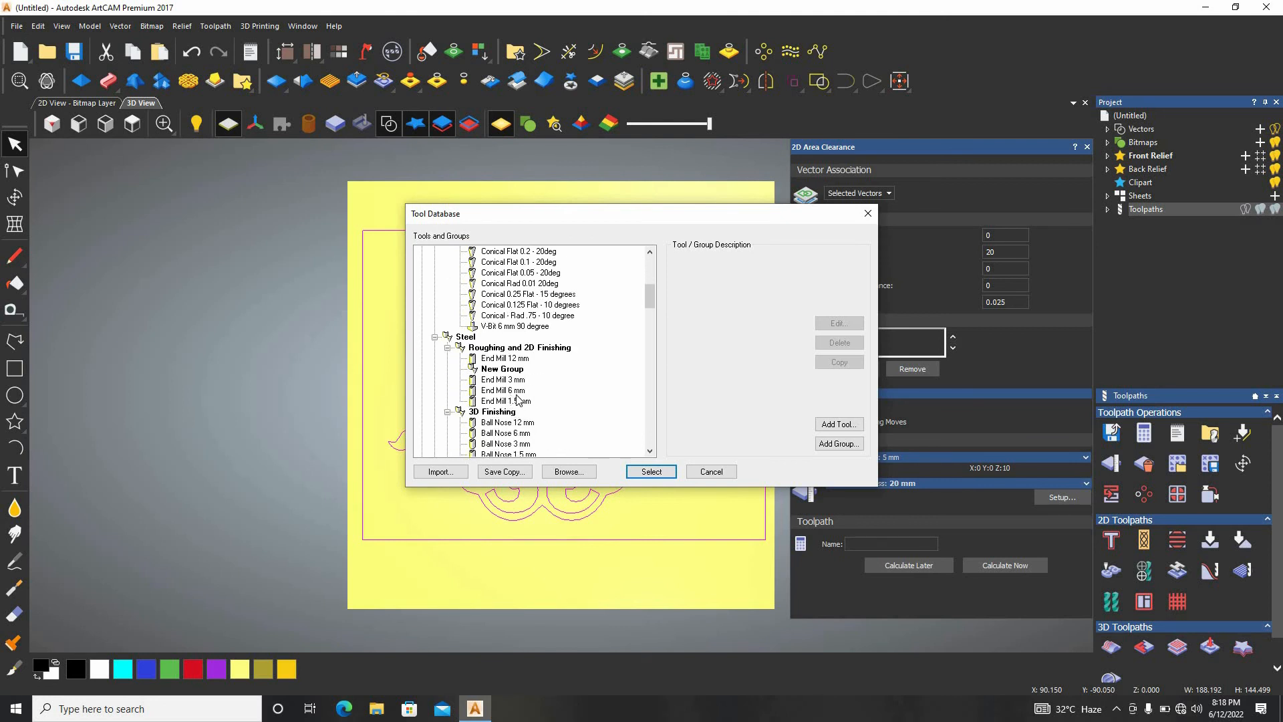
pyautogui.doubleClick(515, 381)
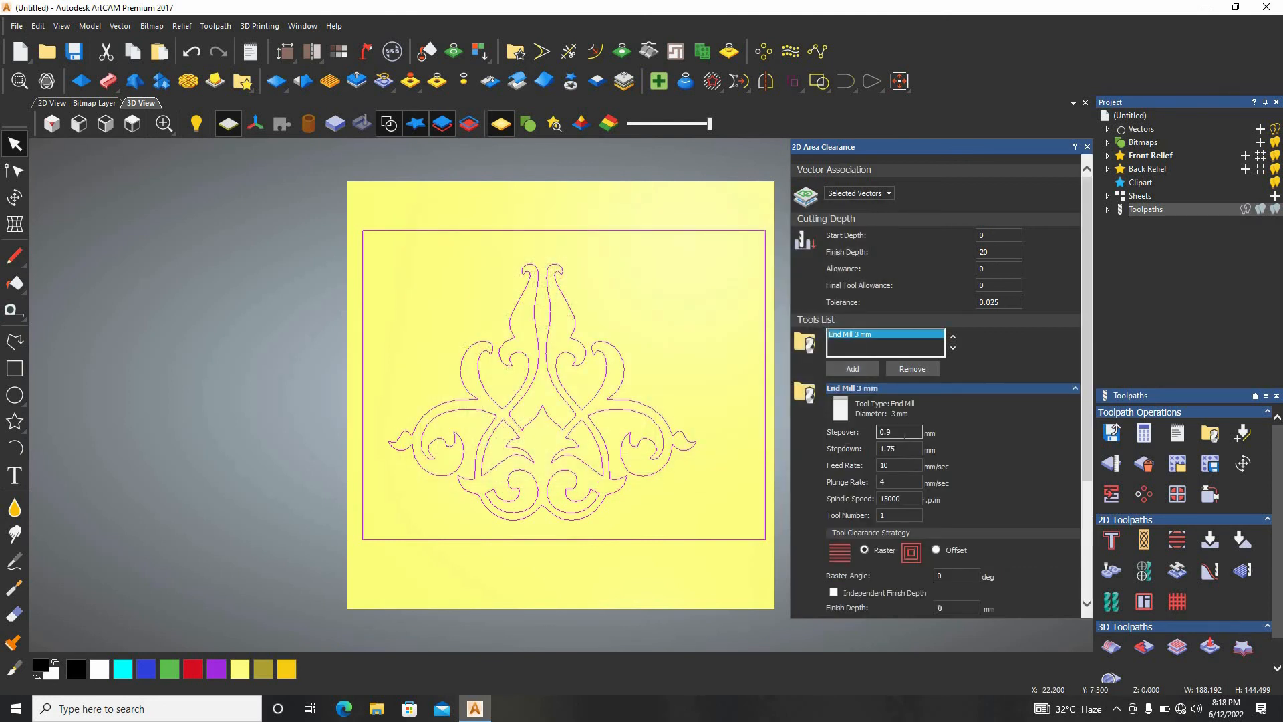
pyautogui.click(994, 603)
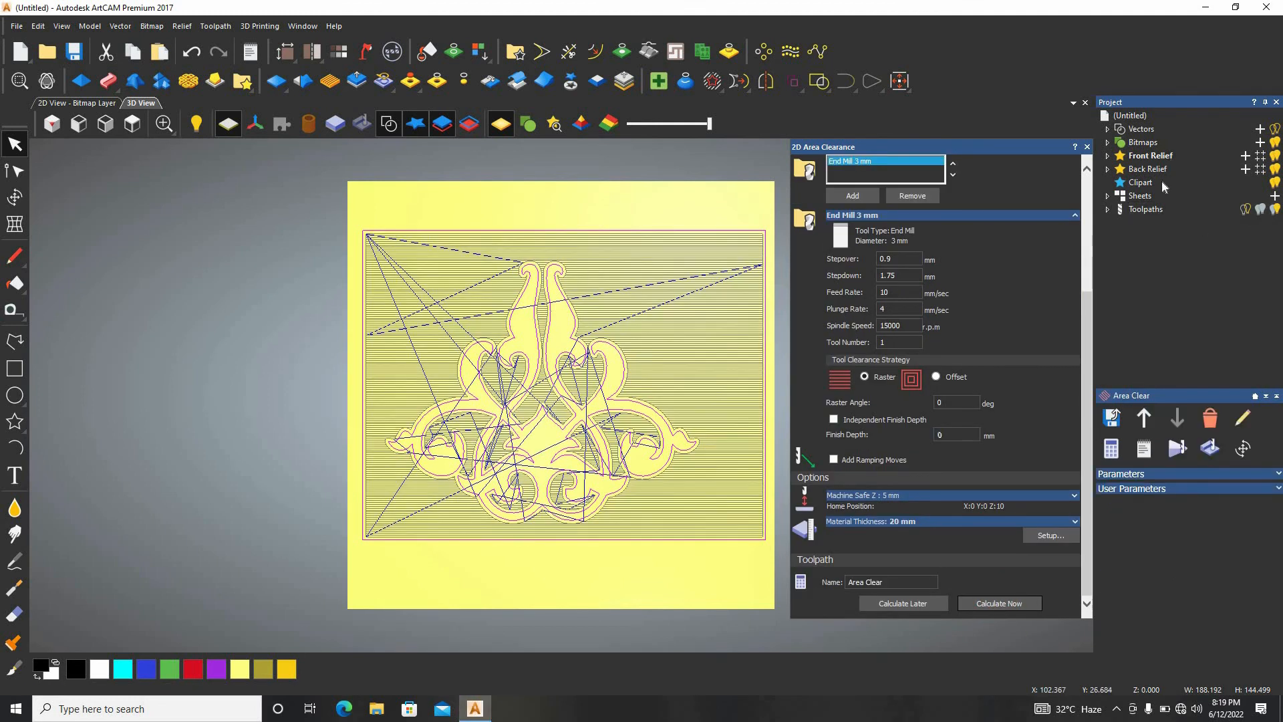
# Simulate all toolpaths together, including the bevel carving and the area clearance.
pyautogui.click(1136, 210)
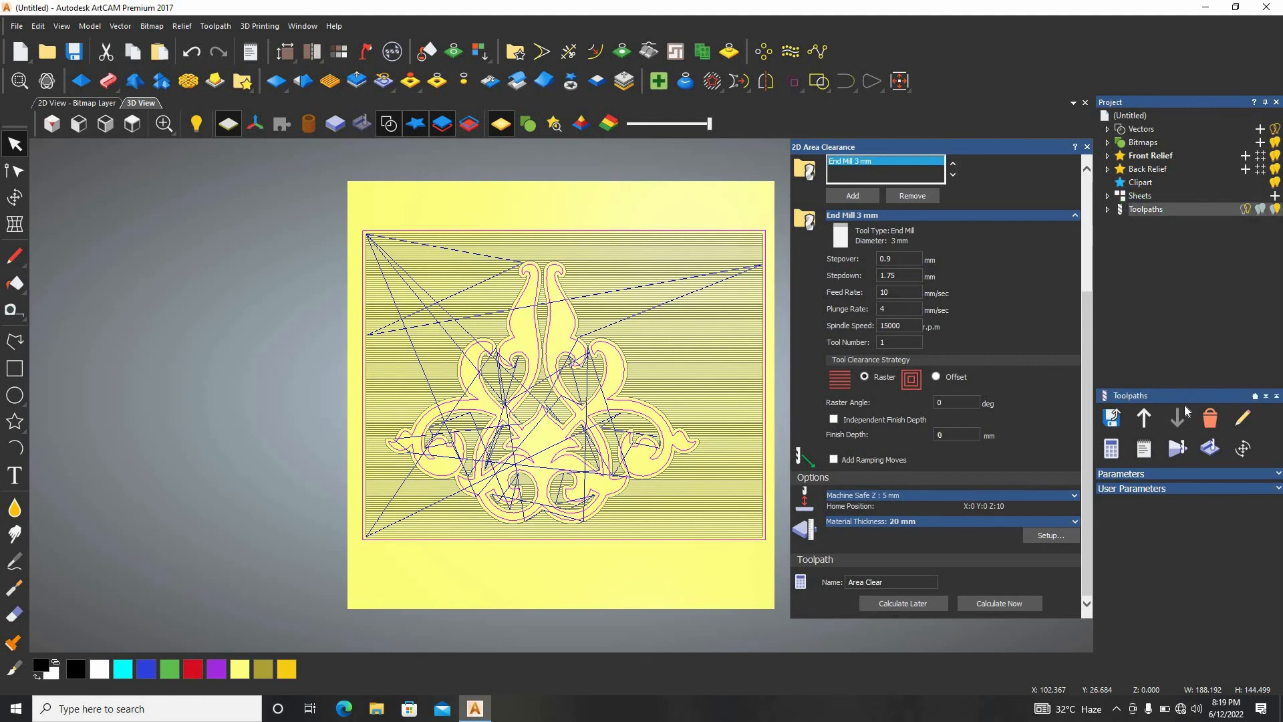
pyautogui.rightClick(1137, 210)
pyautogui.click(1172, 404)
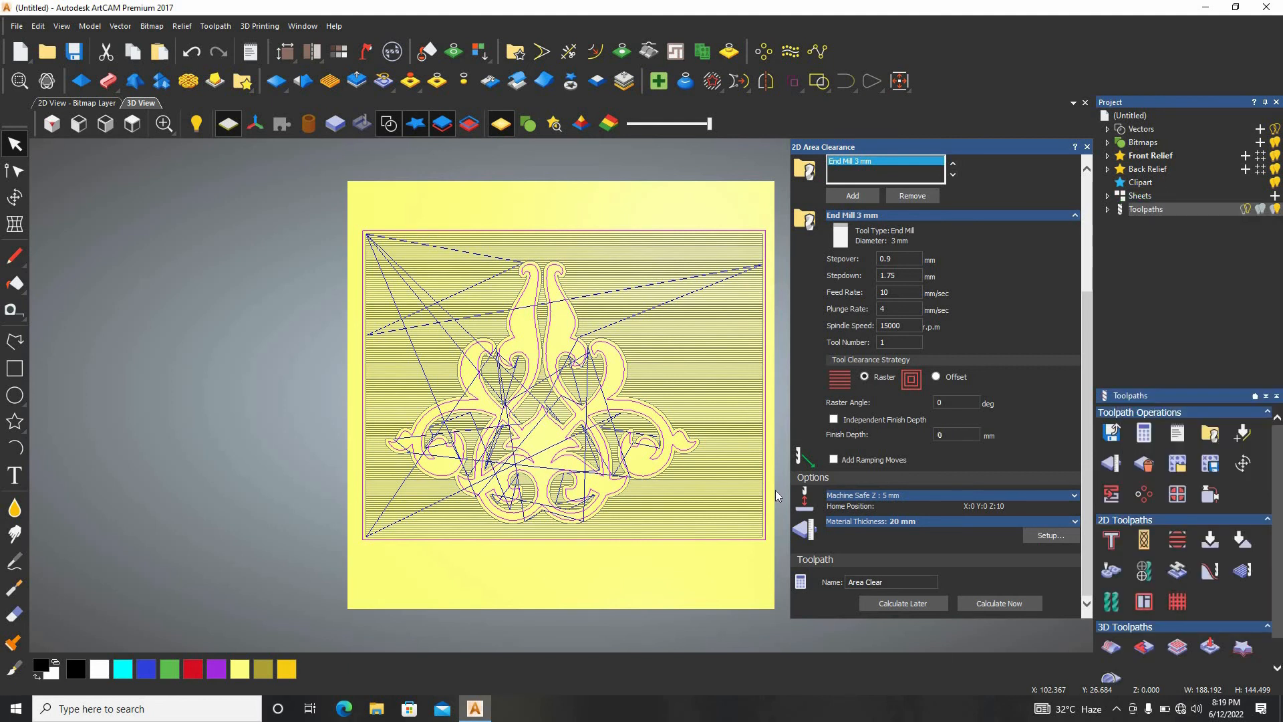
pyautogui.click(588, 464)
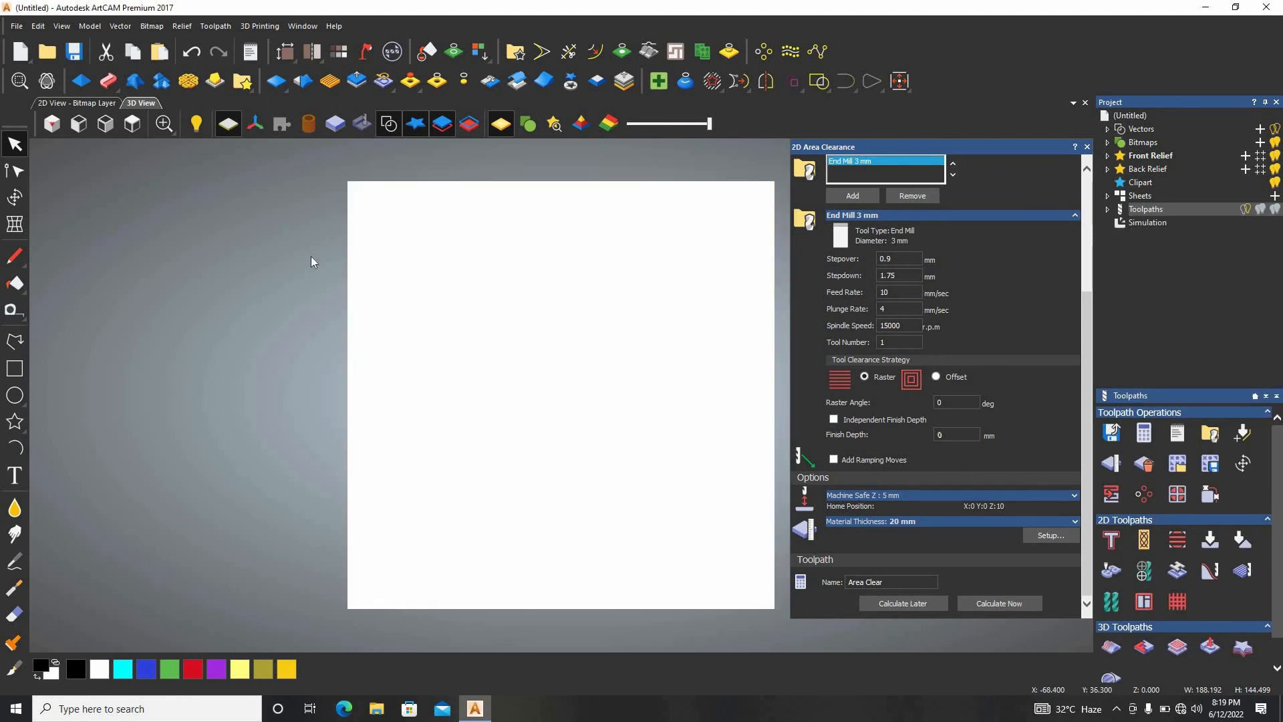
# Examine the cut-out bevelled ornament and its surrounding frame in an isometric view, near and far.
pyautogui.click(164, 123)
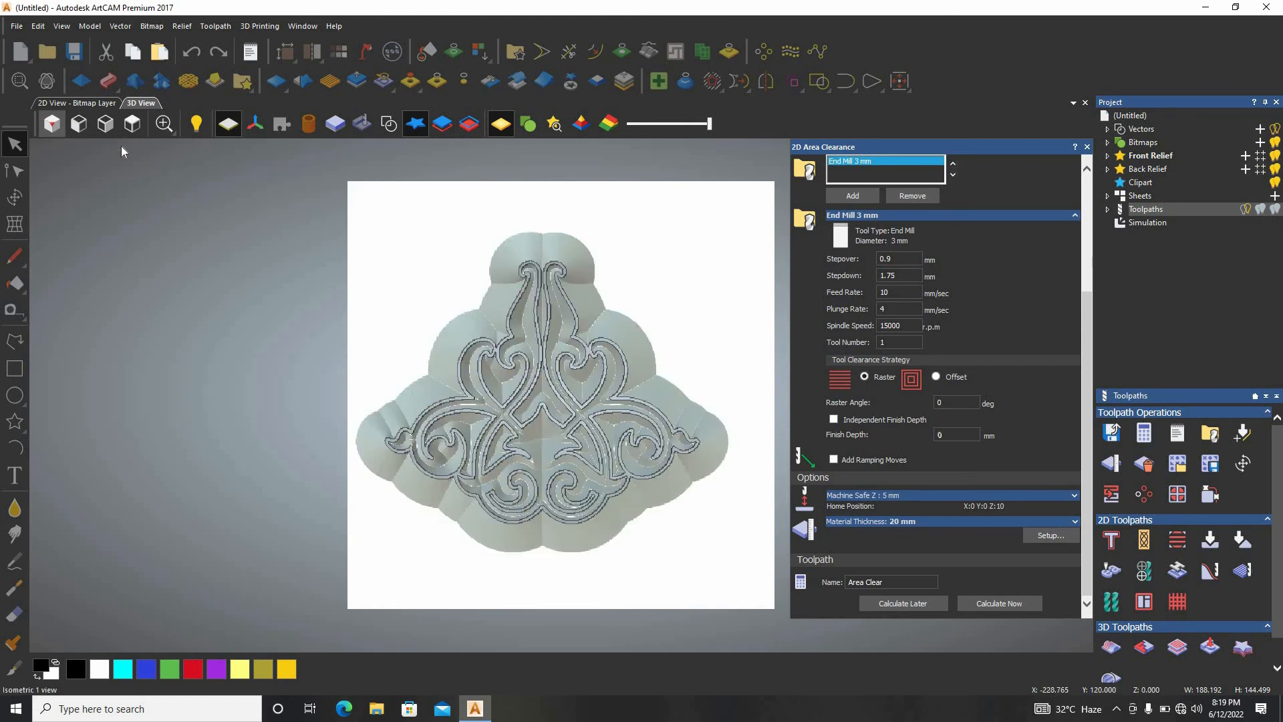
pyautogui.click(51, 123)
pyautogui.scroll(5, 554, 384)
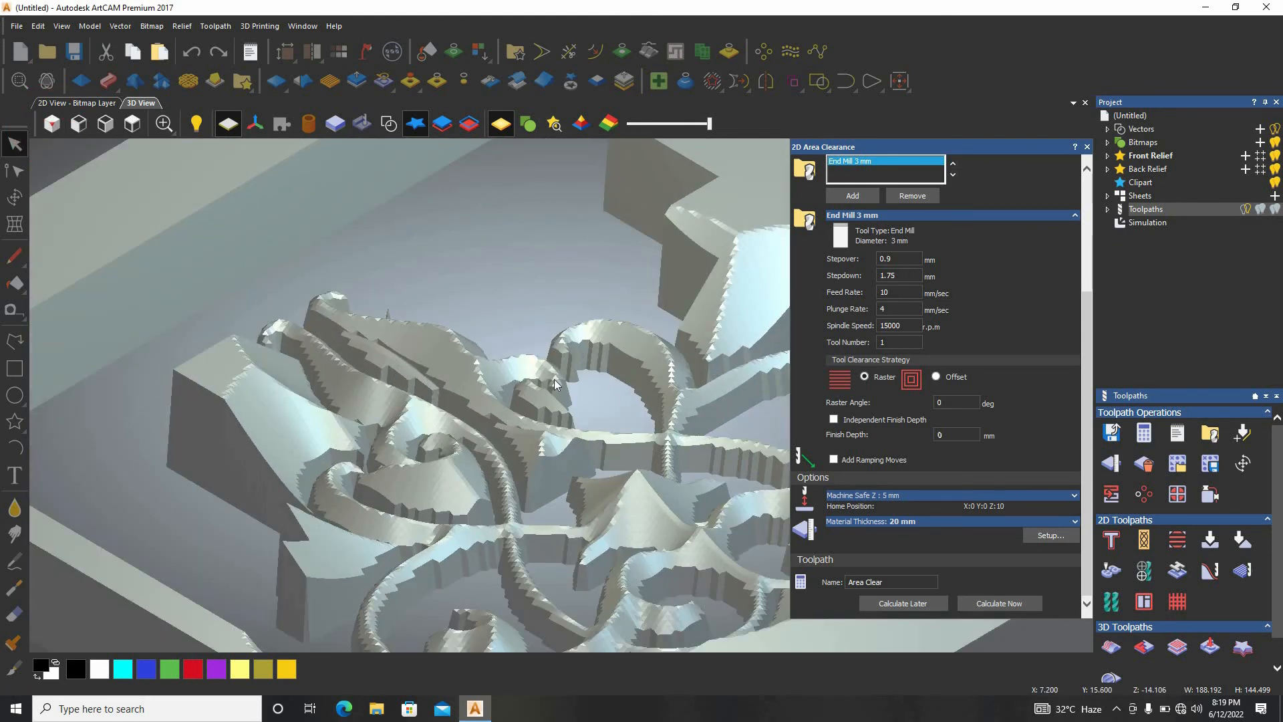
pyautogui.scroll(-6, 554, 385)
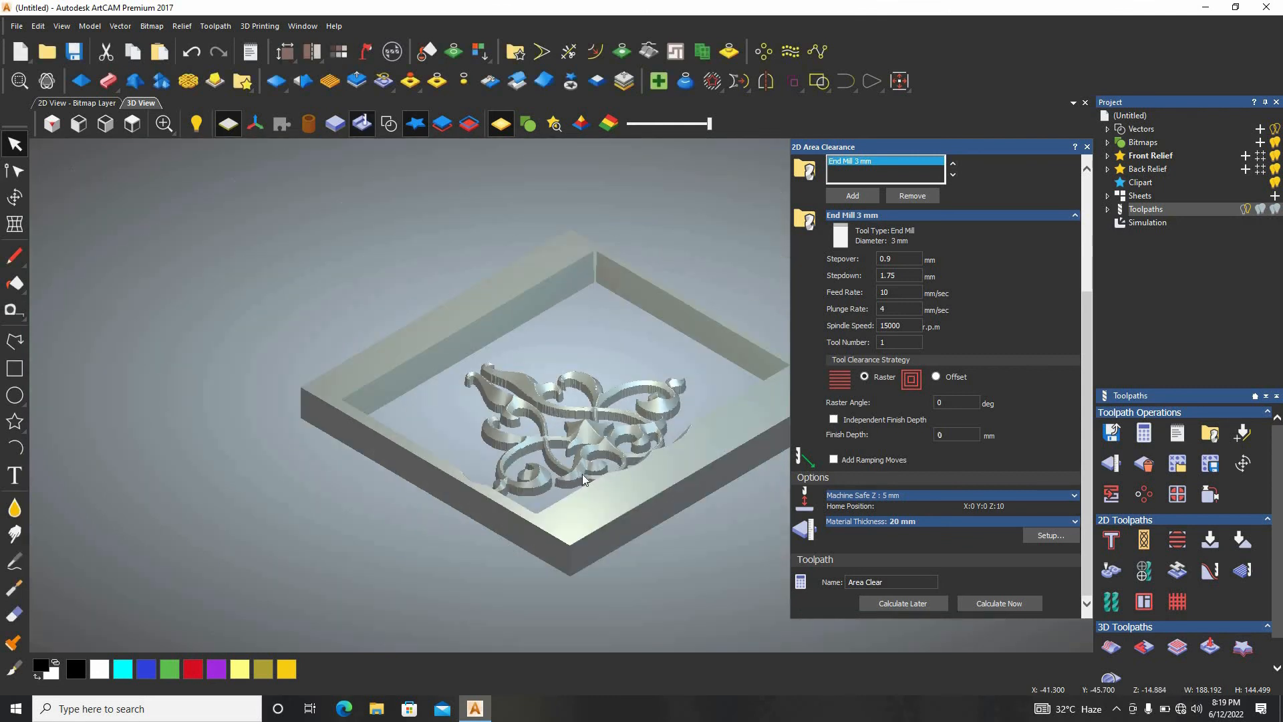
pyautogui.scroll(5, 568, 448)
pyautogui.scroll(-2, 645, 223)
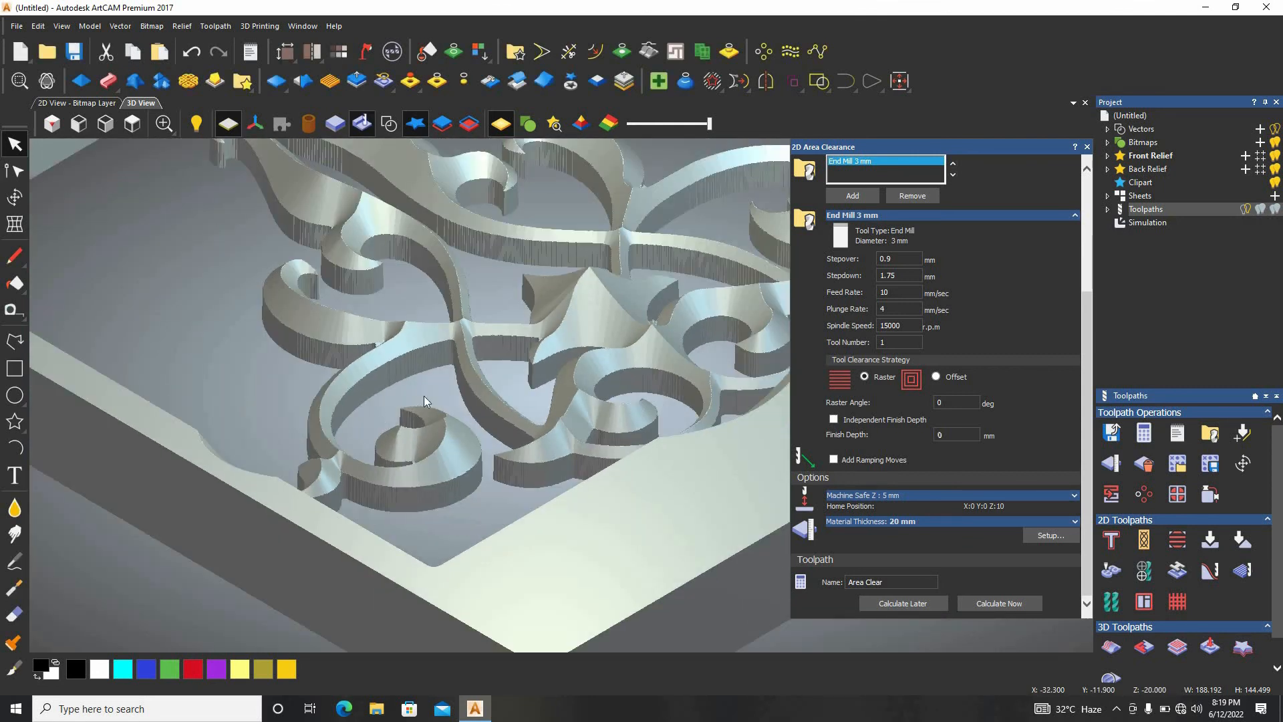
pyautogui.scroll(4, 431, 370)
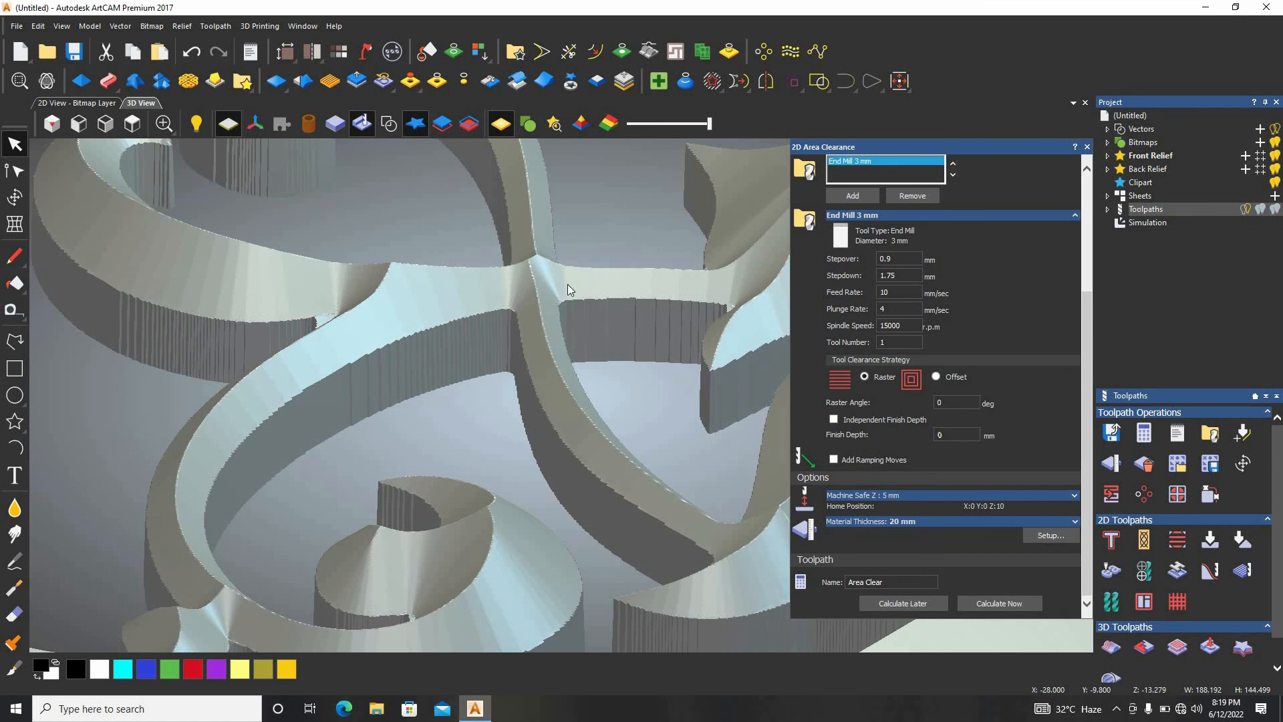
pyautogui.scroll(-5, 568, 284)
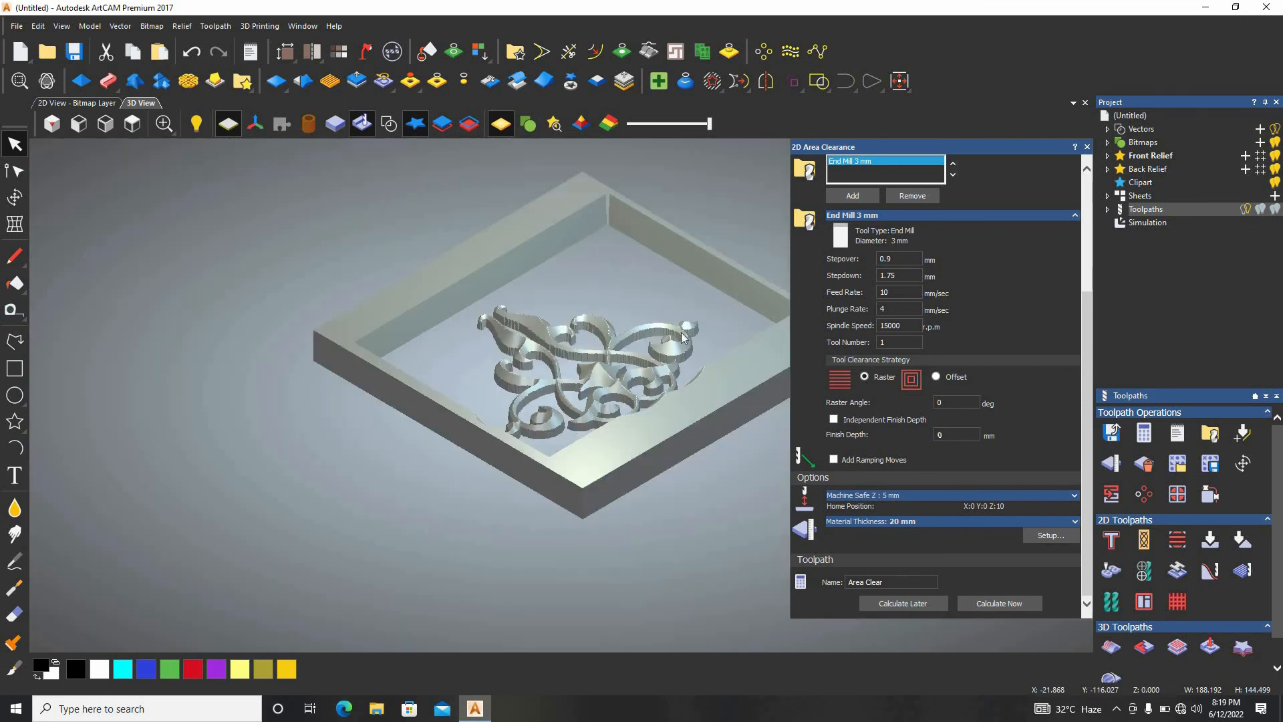
# Render the simulated ornament and surrounding frame with the Teak (H) material and inspect the wood finish near and far.
pyautogui.scroll(3, 683, 337)
pyautogui.click(1150, 221)
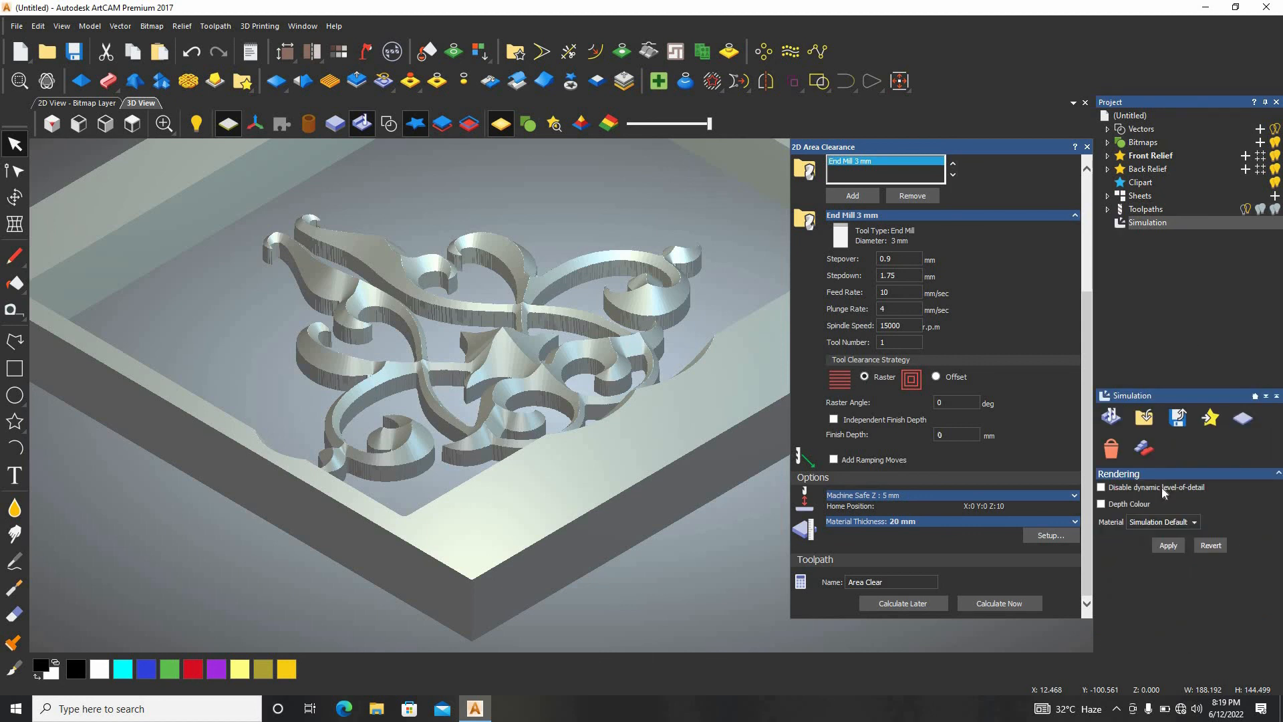
pyautogui.click(1141, 523)
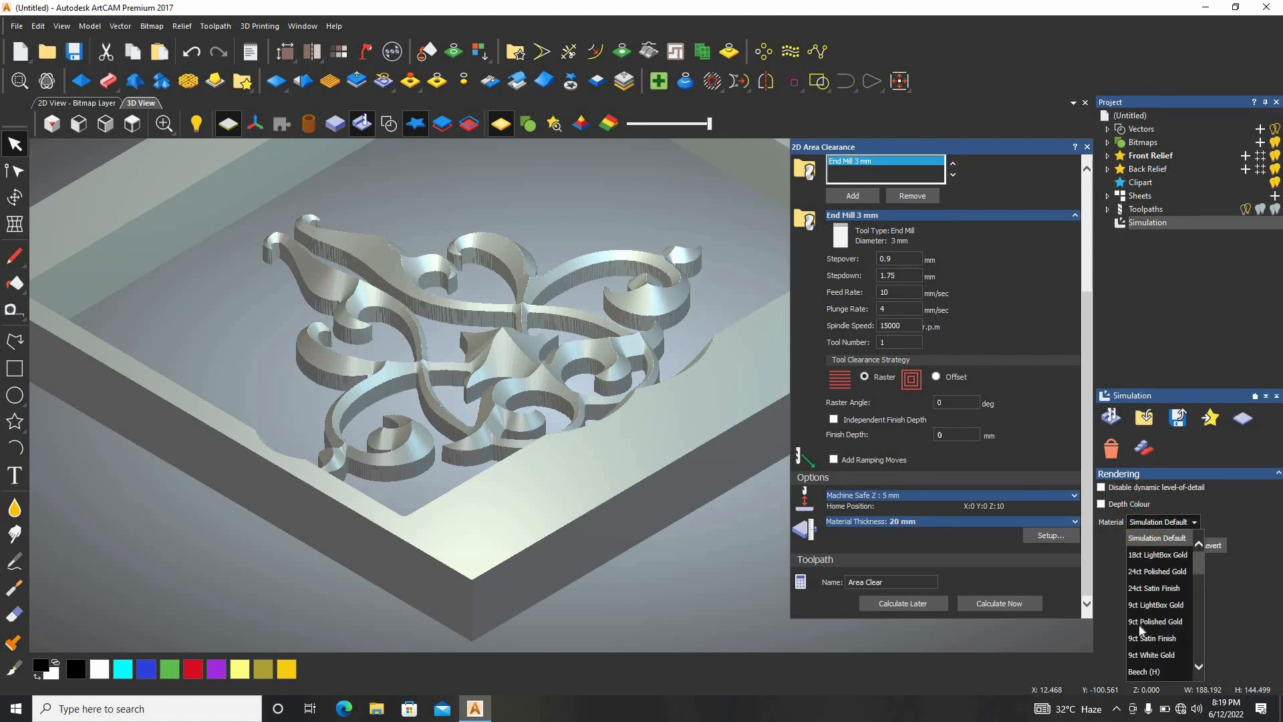
pyautogui.scroll(-5, 1161, 644)
pyautogui.scroll(-3, 1159, 590)
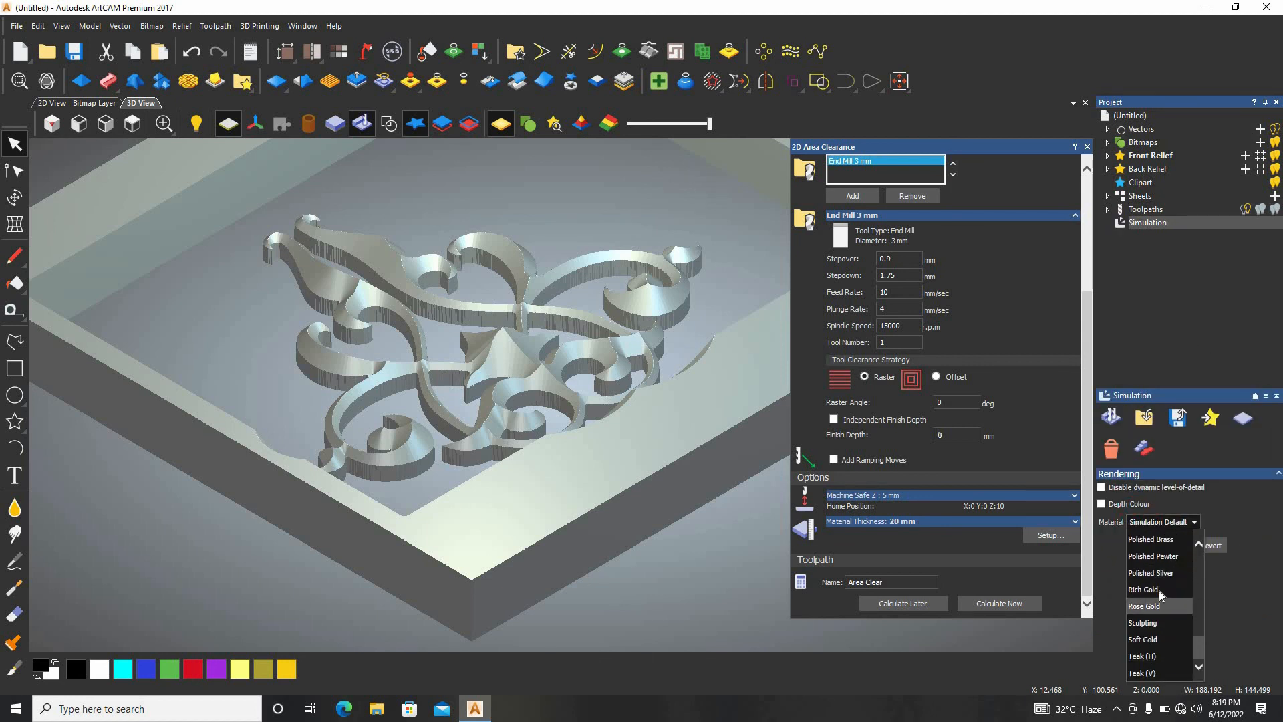
pyautogui.click(1157, 661)
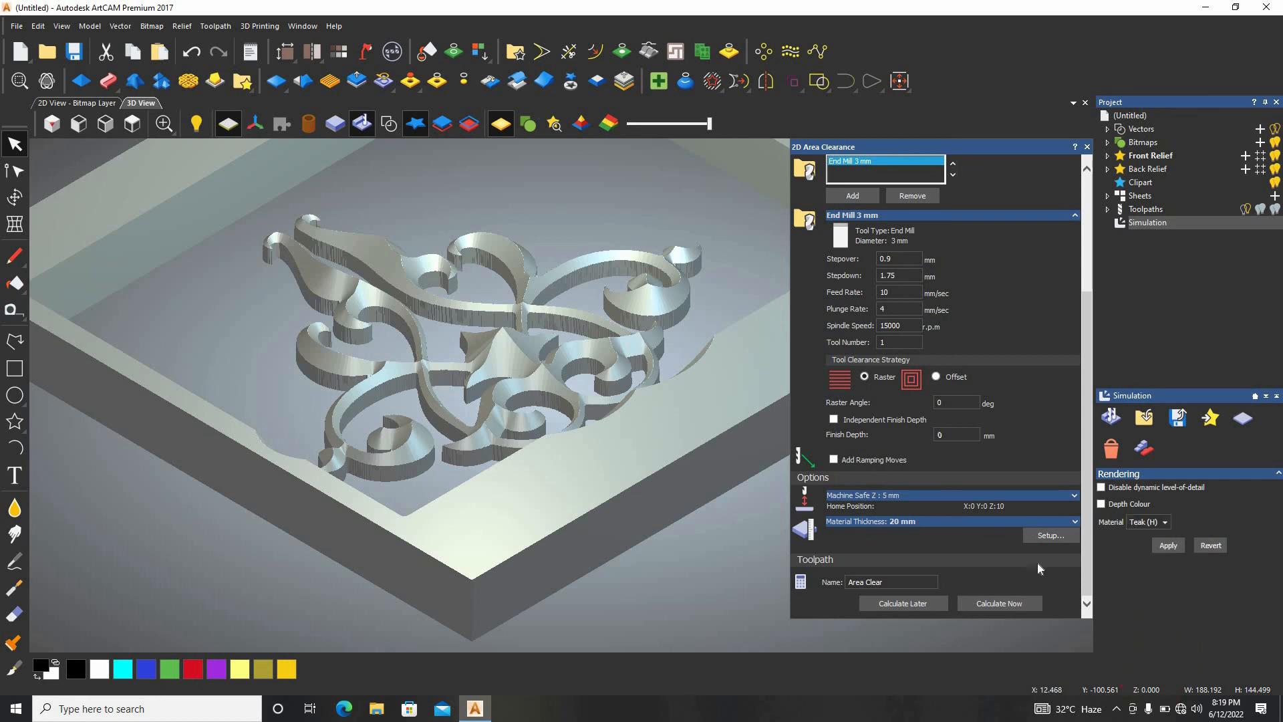
pyautogui.click(1167, 544)
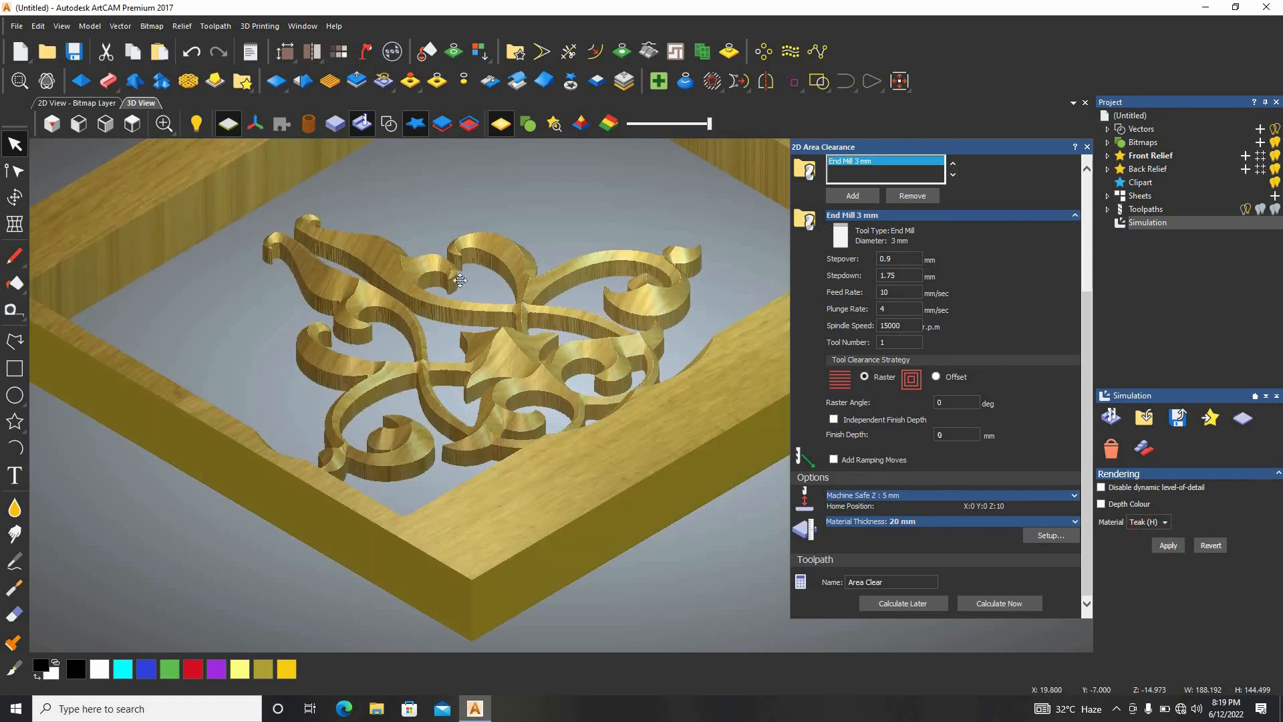
pyautogui.scroll(5, 466, 272)
pyautogui.scroll(-8, 598, 350)
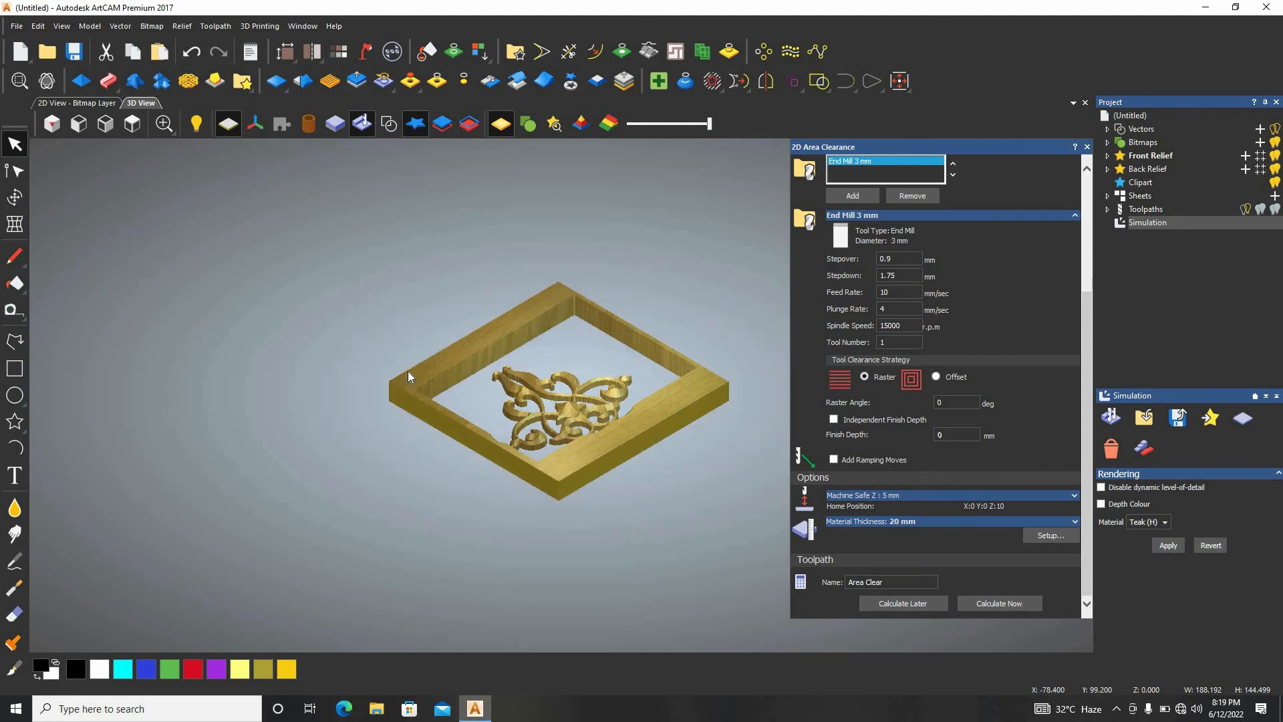
pyautogui.scroll(4, 557, 427)
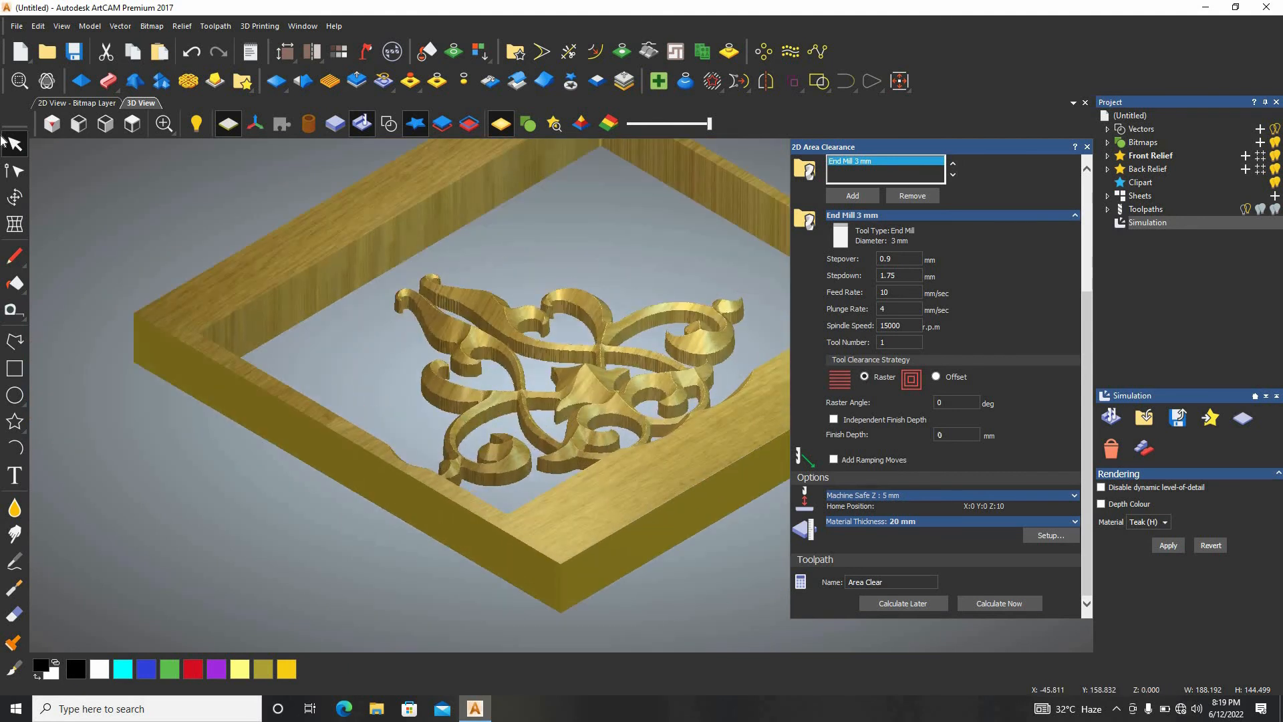